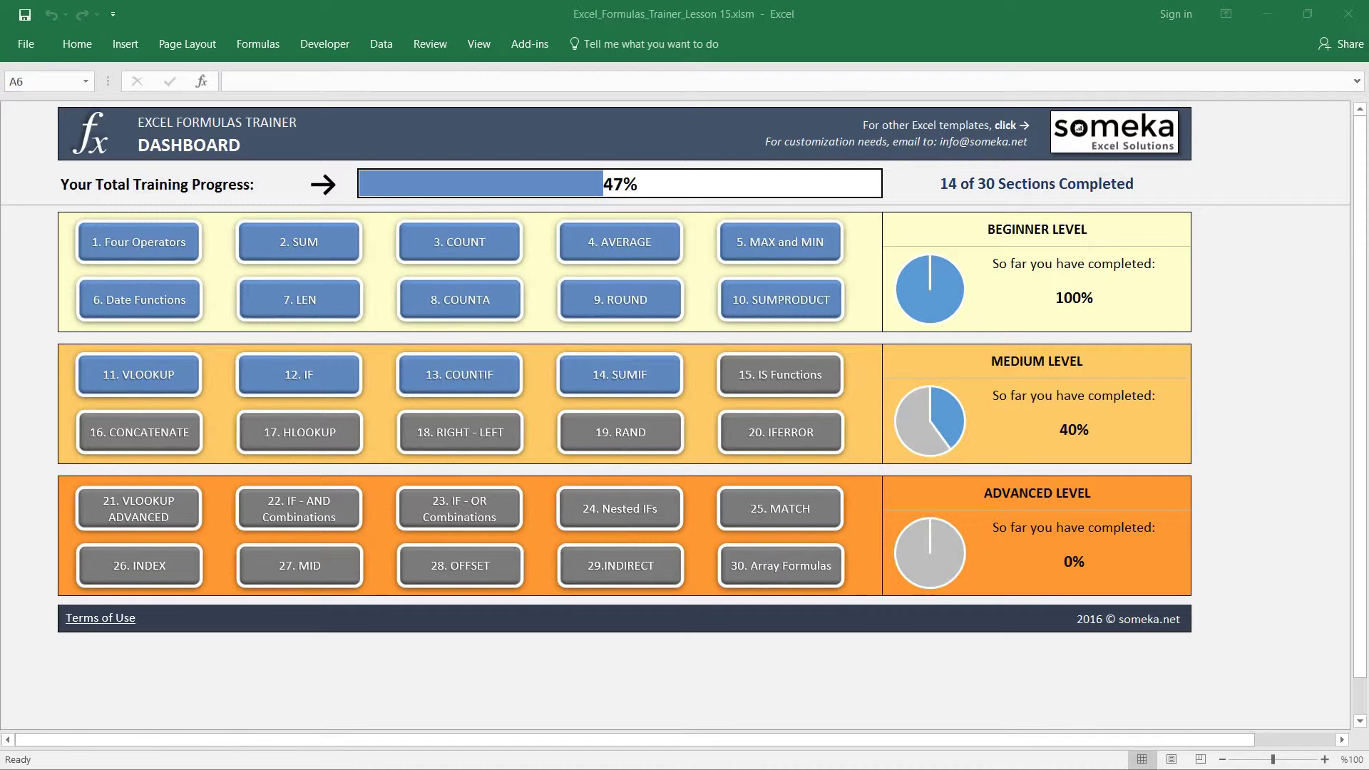
# - Open the '15. IS Functions' lesson from the training dashboard
pyautogui.click(766, 373)
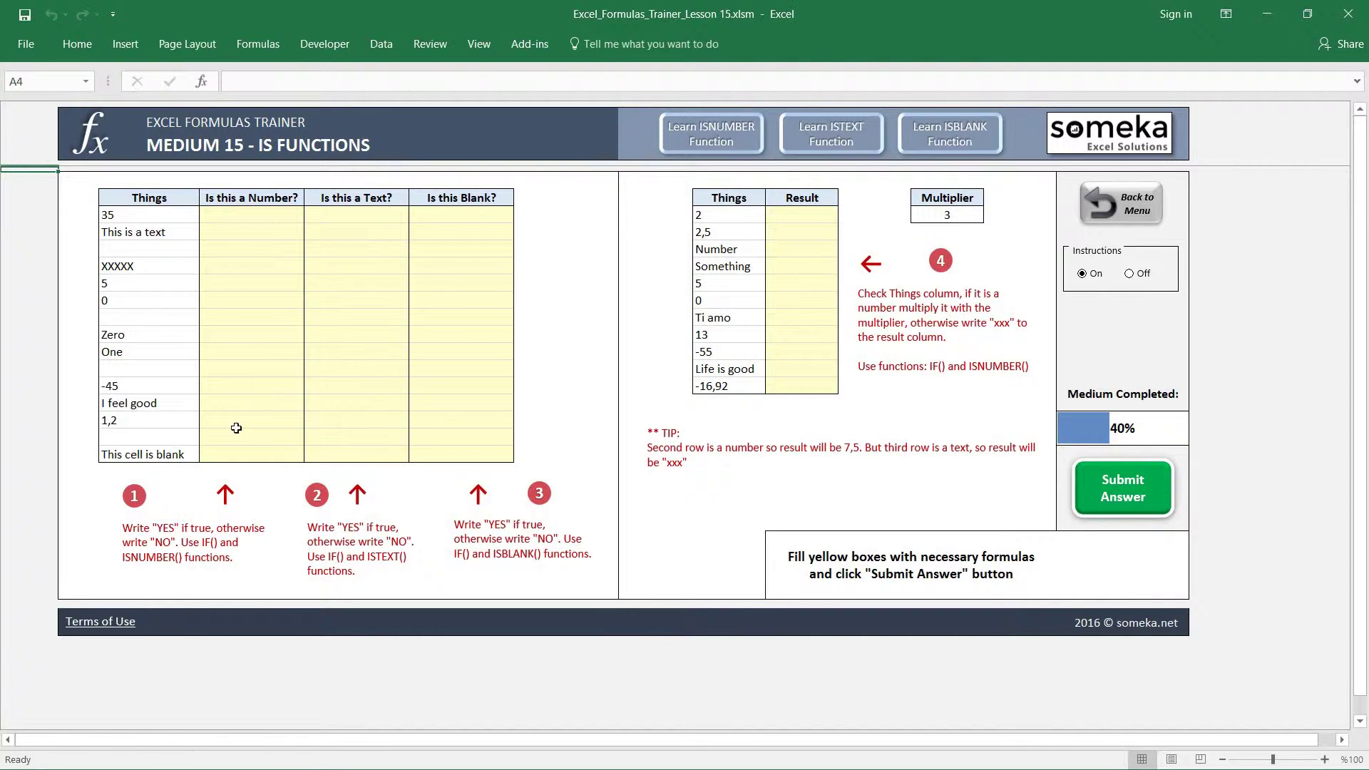
pyautogui.click(154, 216)
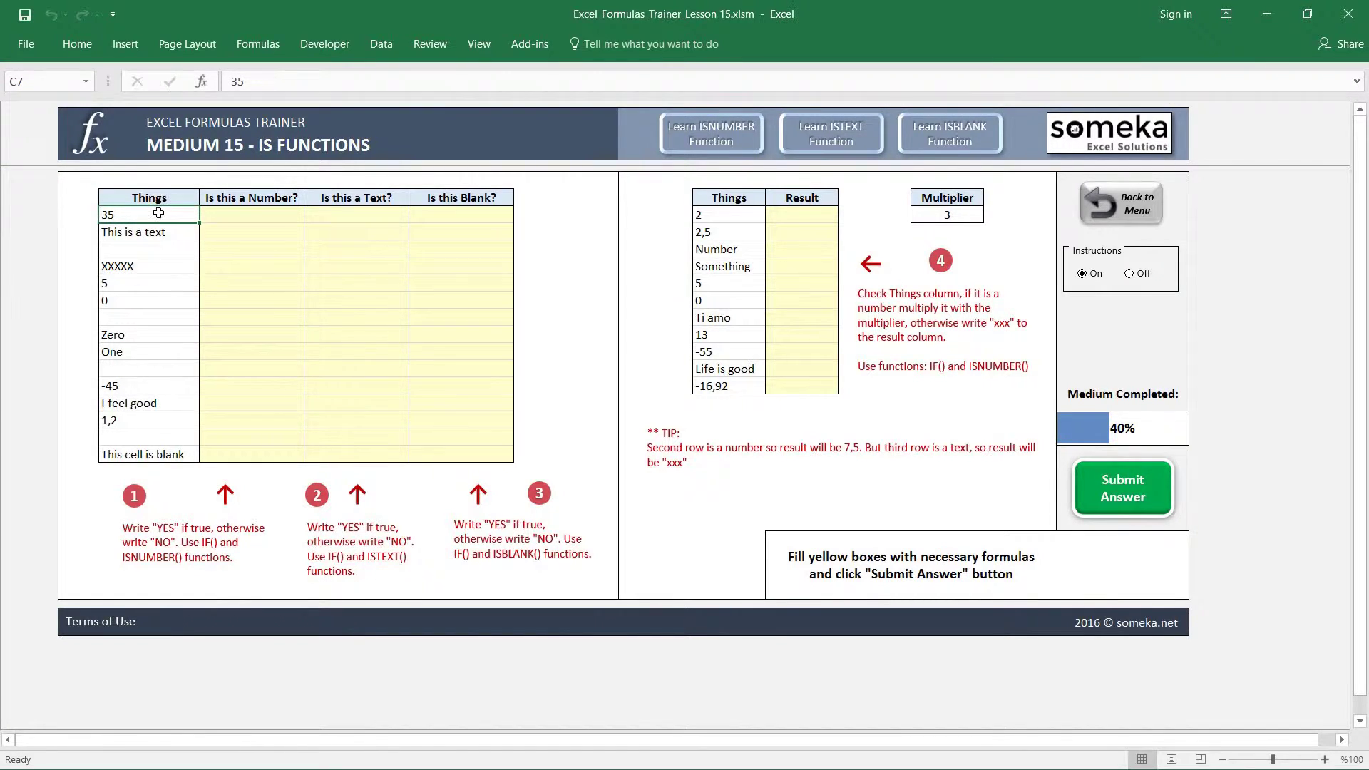
pyautogui.moveTo(159, 213); pyautogui.dragTo(169, 454)
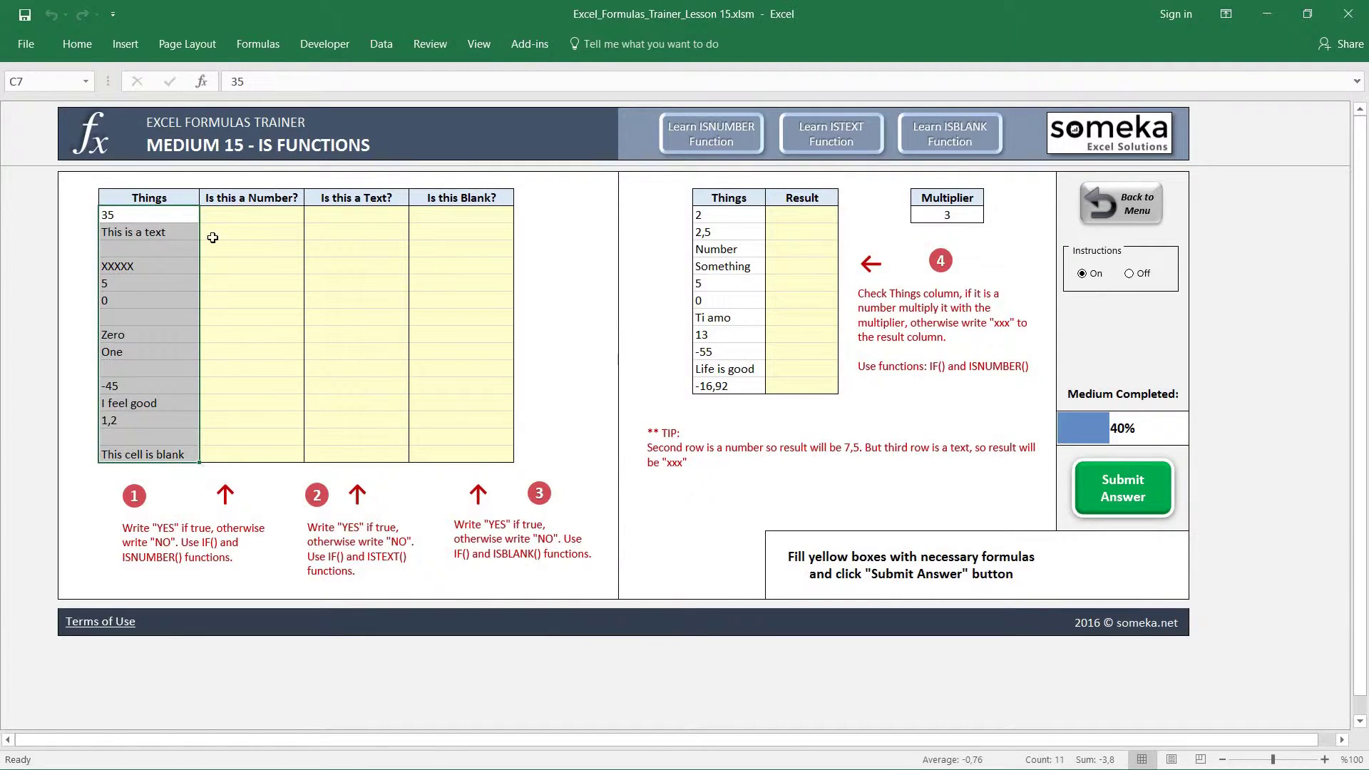
pyautogui.click(246, 217)
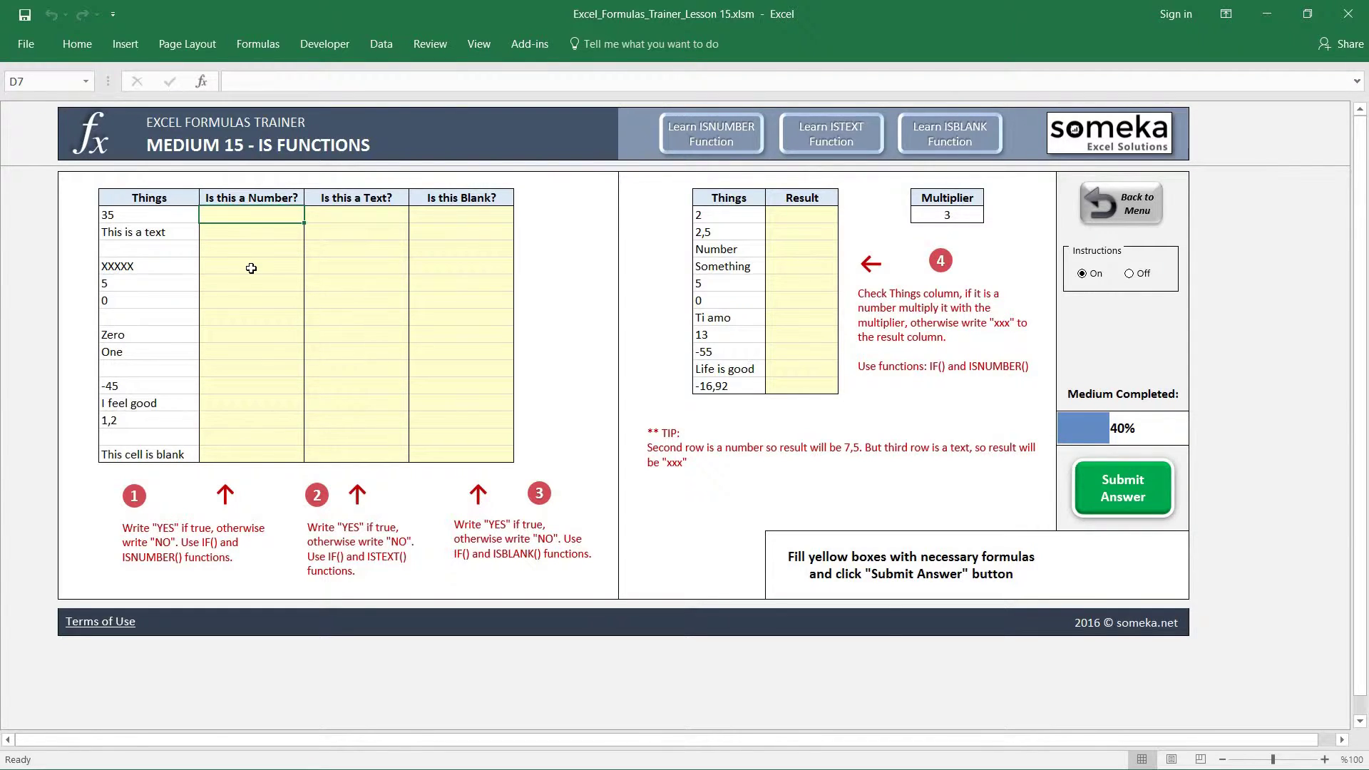
# - Enter =IF(ISNUMBER(C7);"YES";"NO") in D7
pyautogui.write('=')
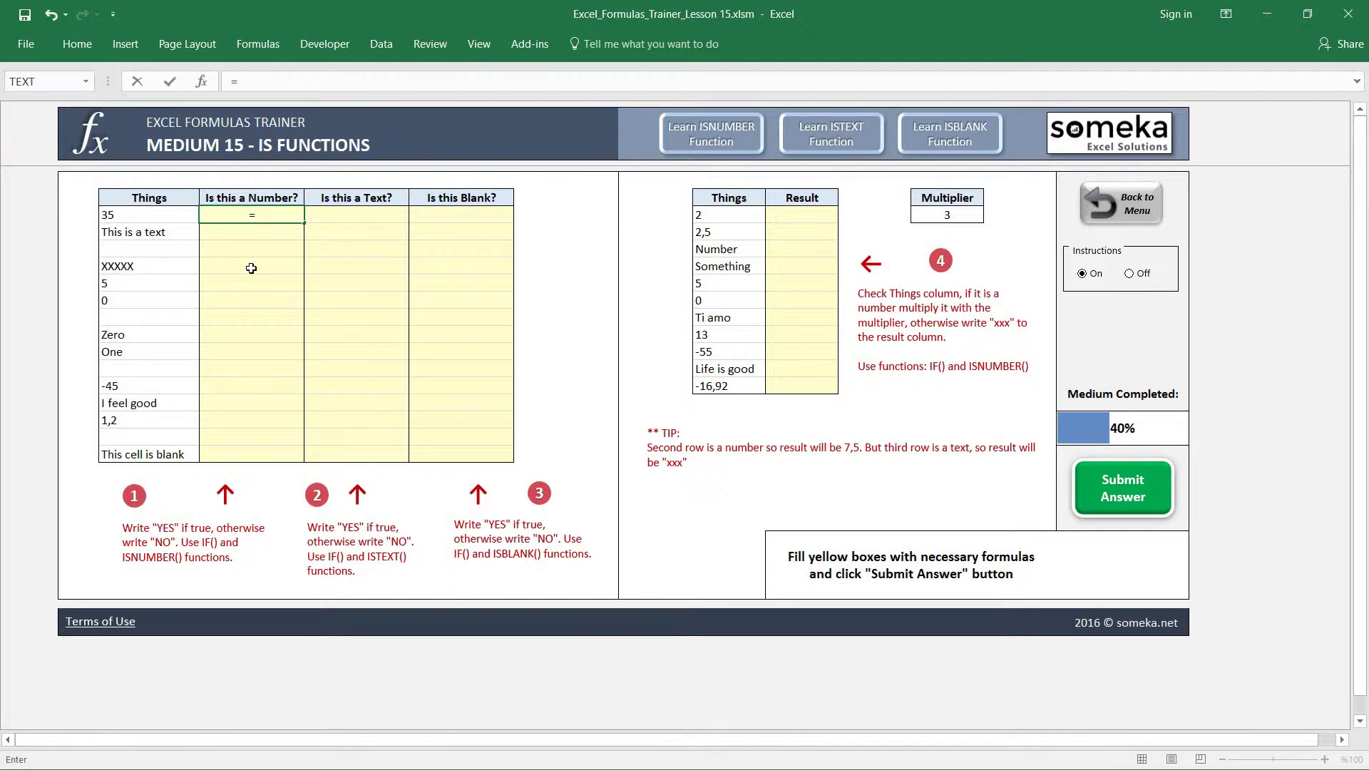
pyautogui.write('IF(')
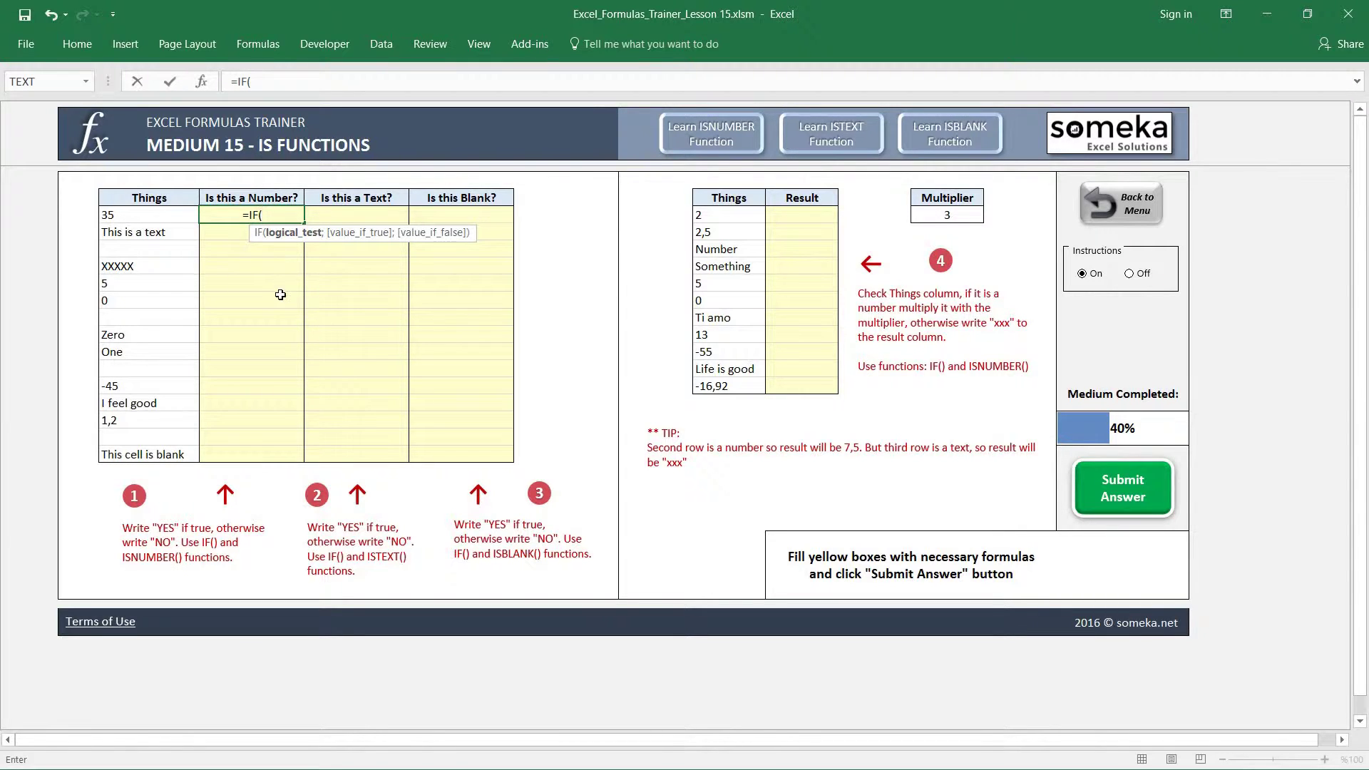
pyautogui.write('ISNUME')
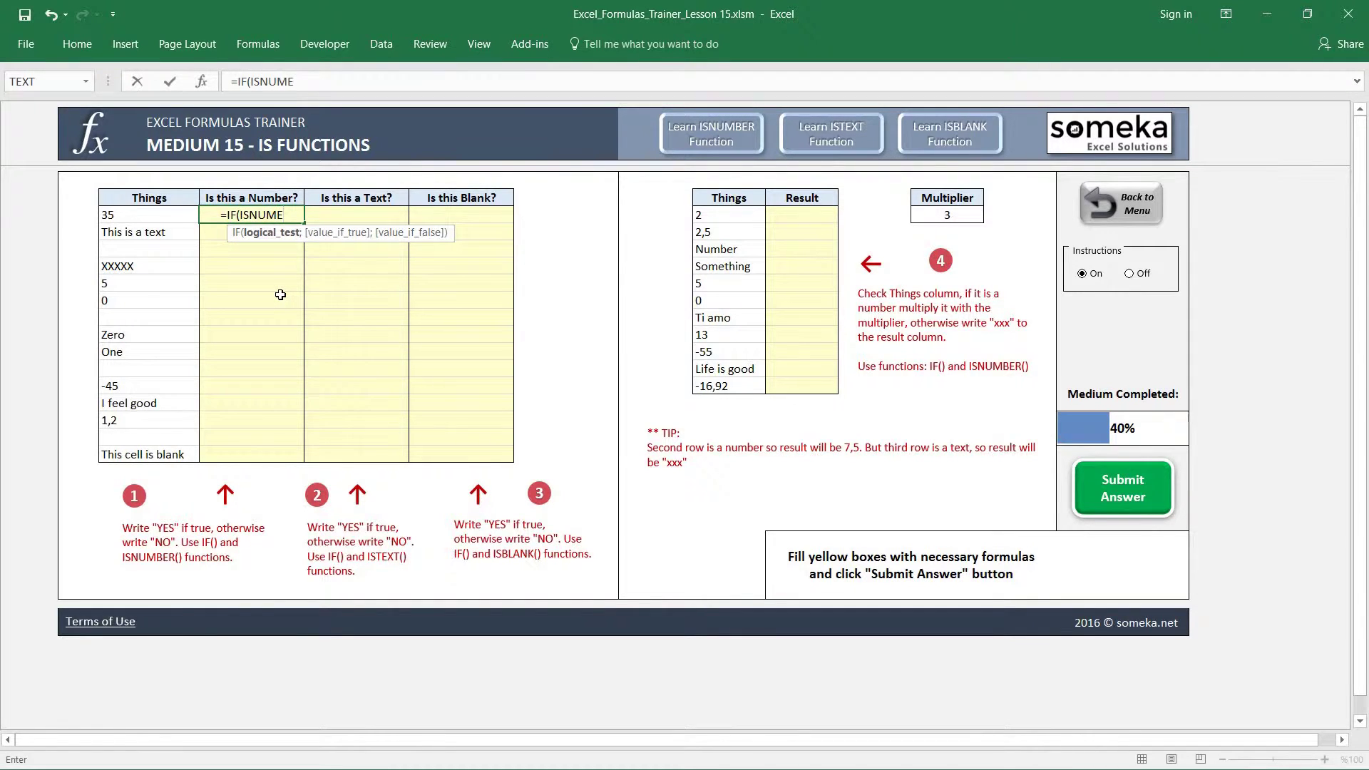
pyautogui.press('BackSpace')
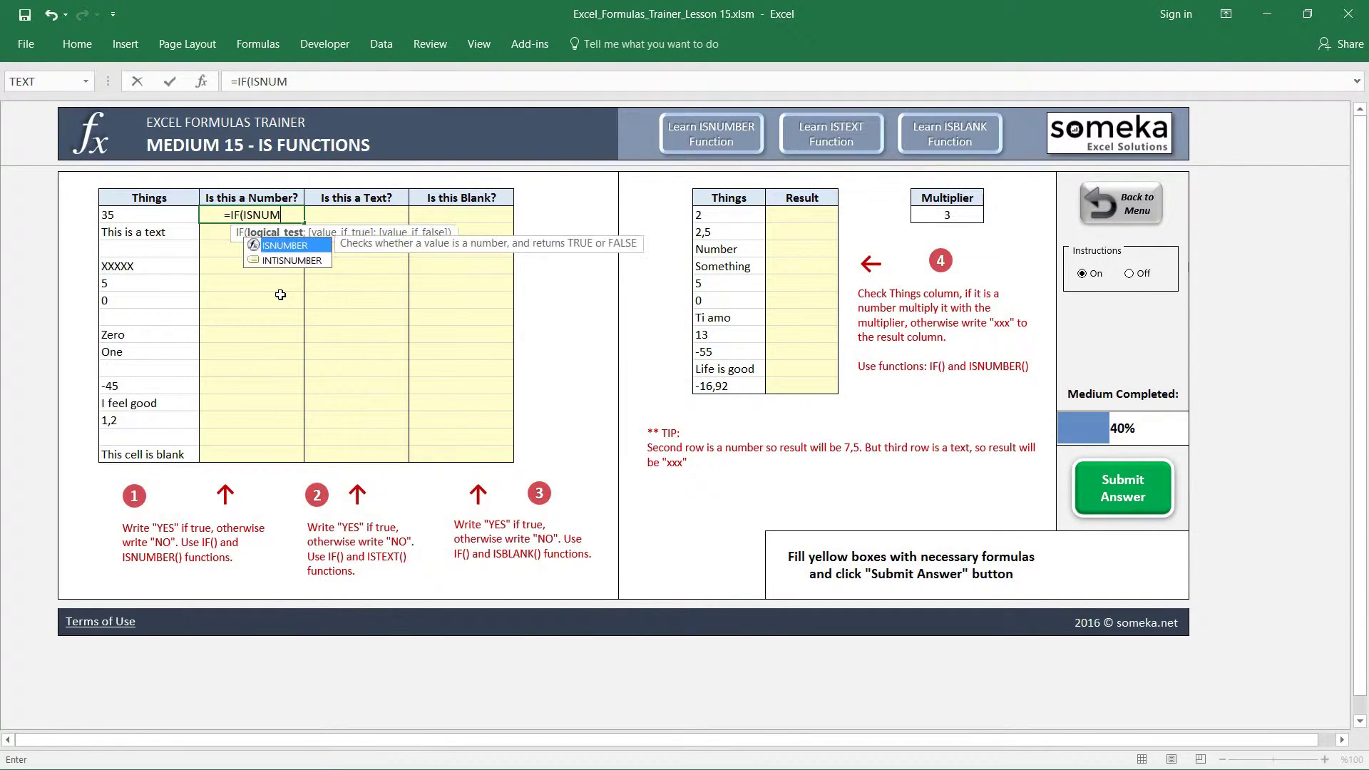
pyautogui.write('BER(')
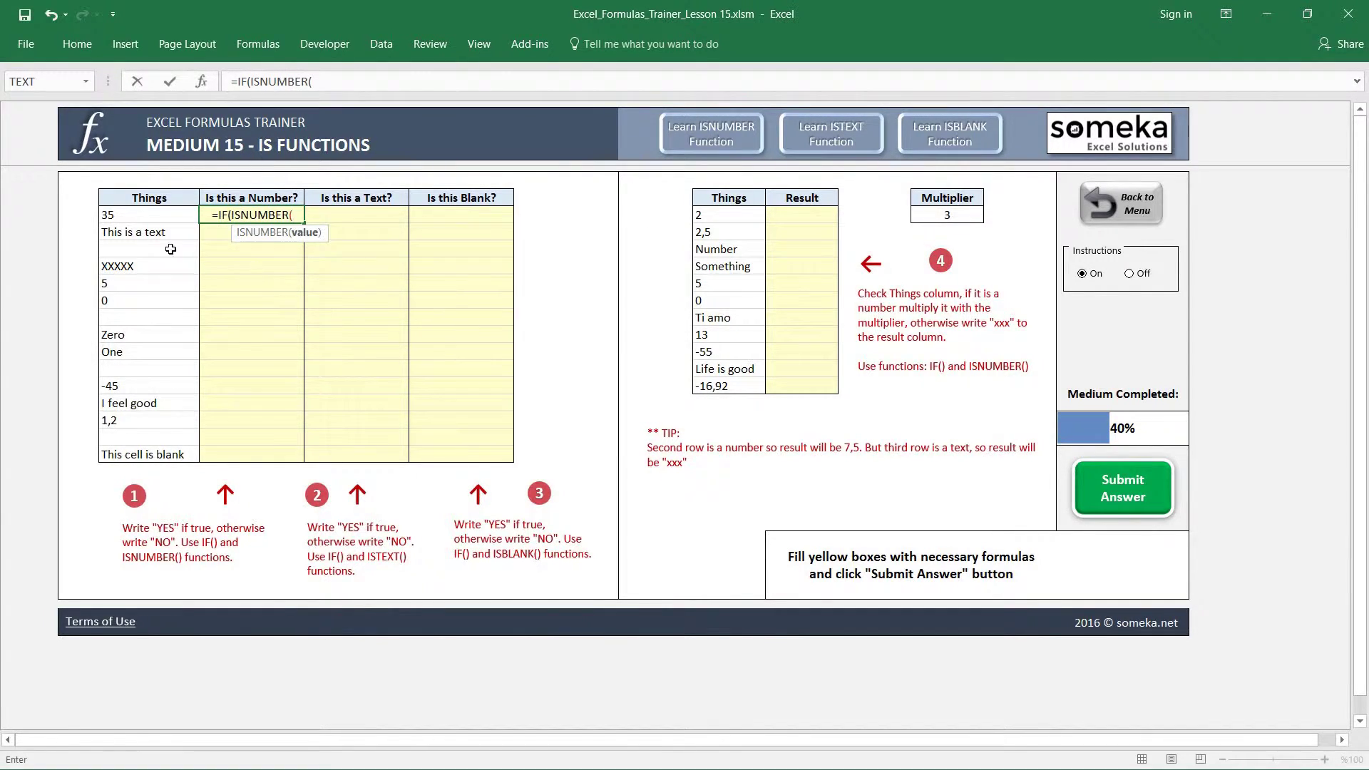
pyautogui.click(136, 214)
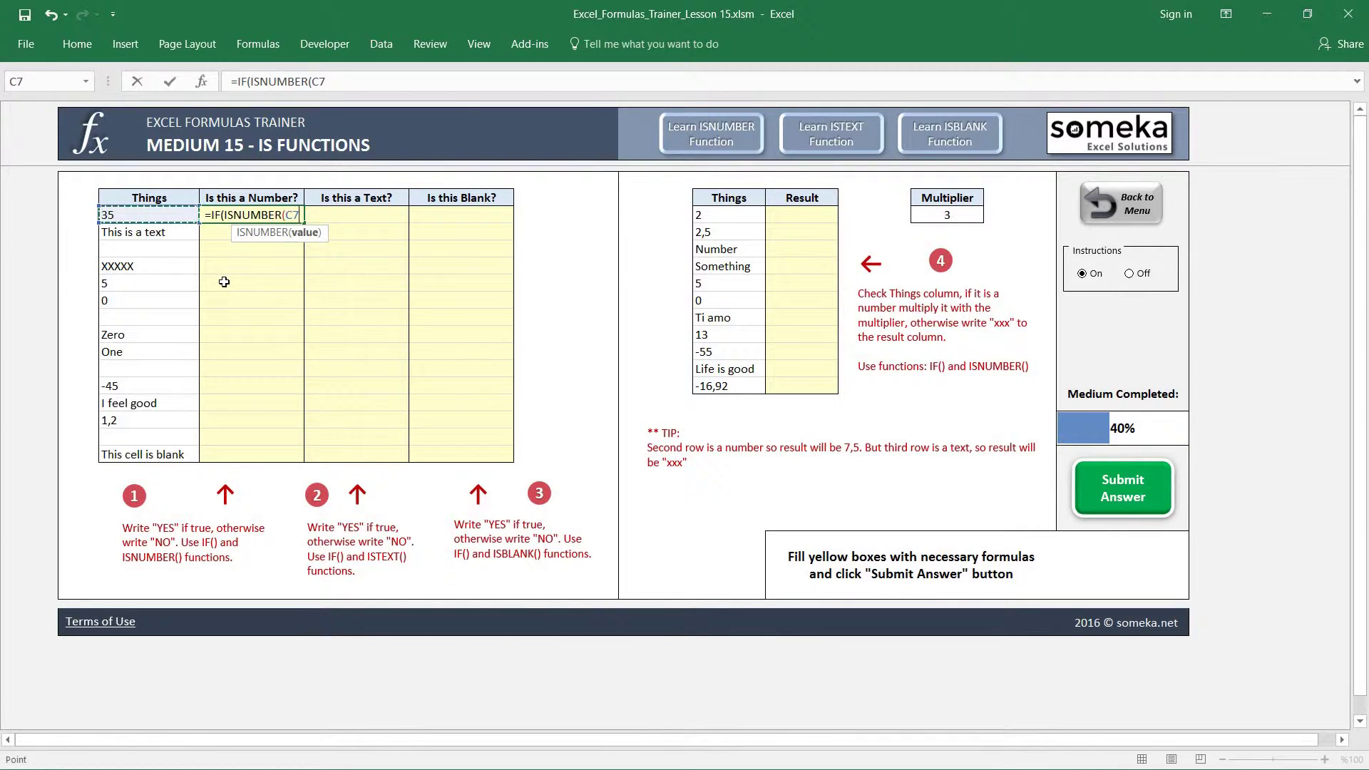
pyautogui.write(')')
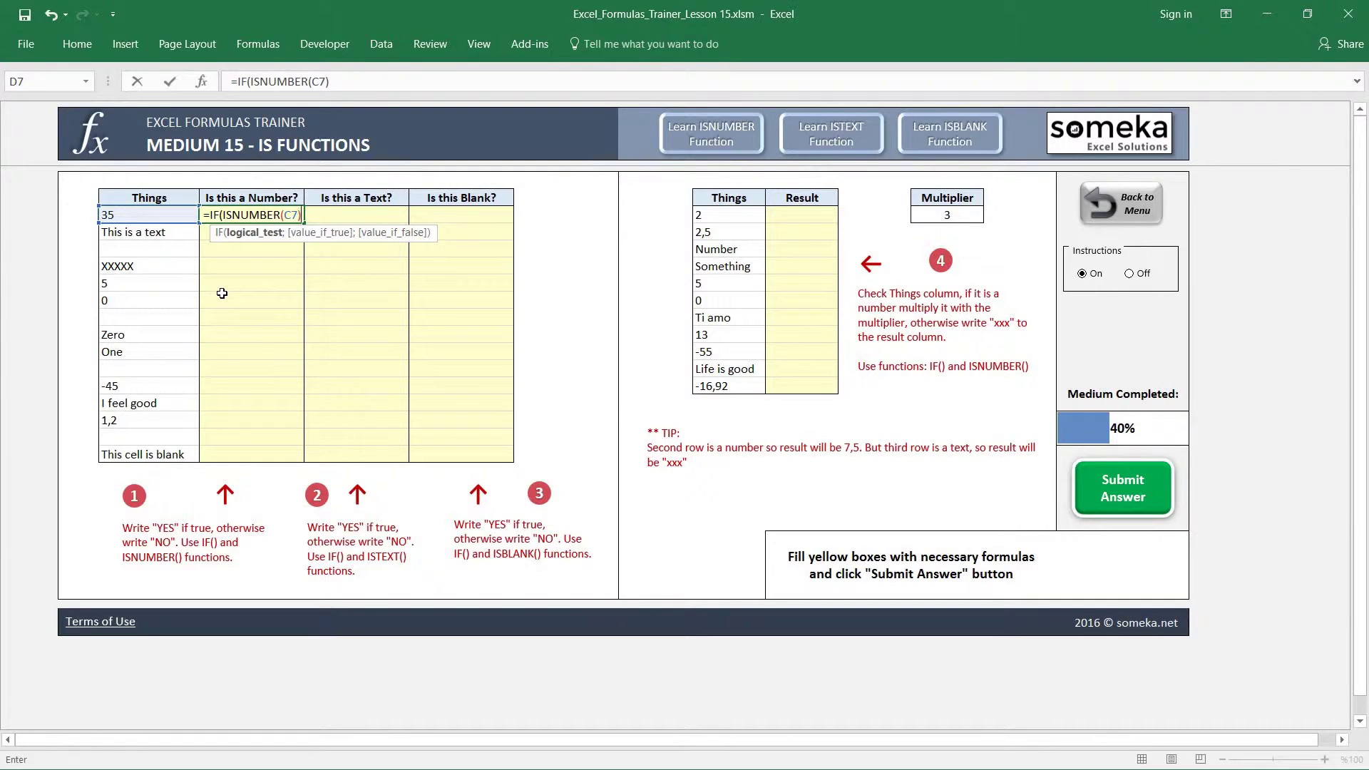
pyautogui.write(';"')
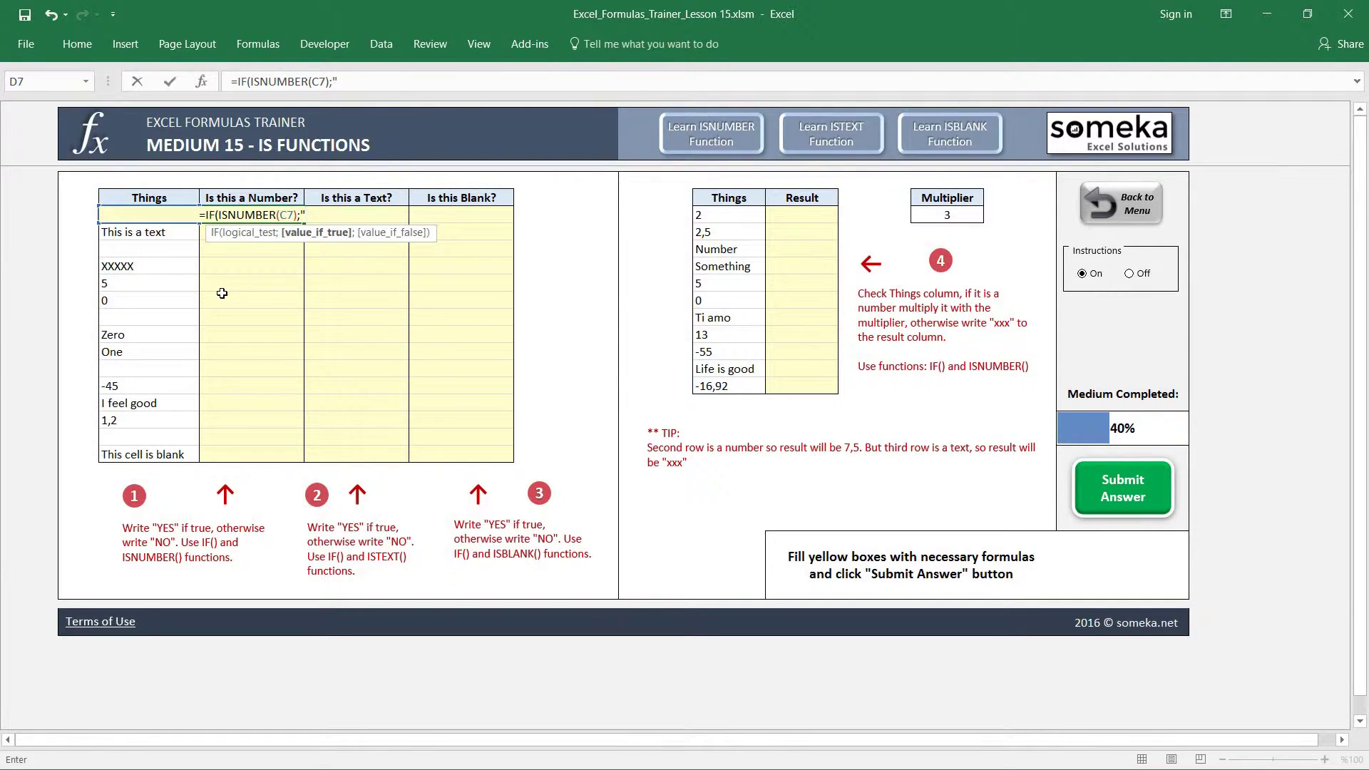
pyautogui.write('YES"')
pyautogui.write(';"')
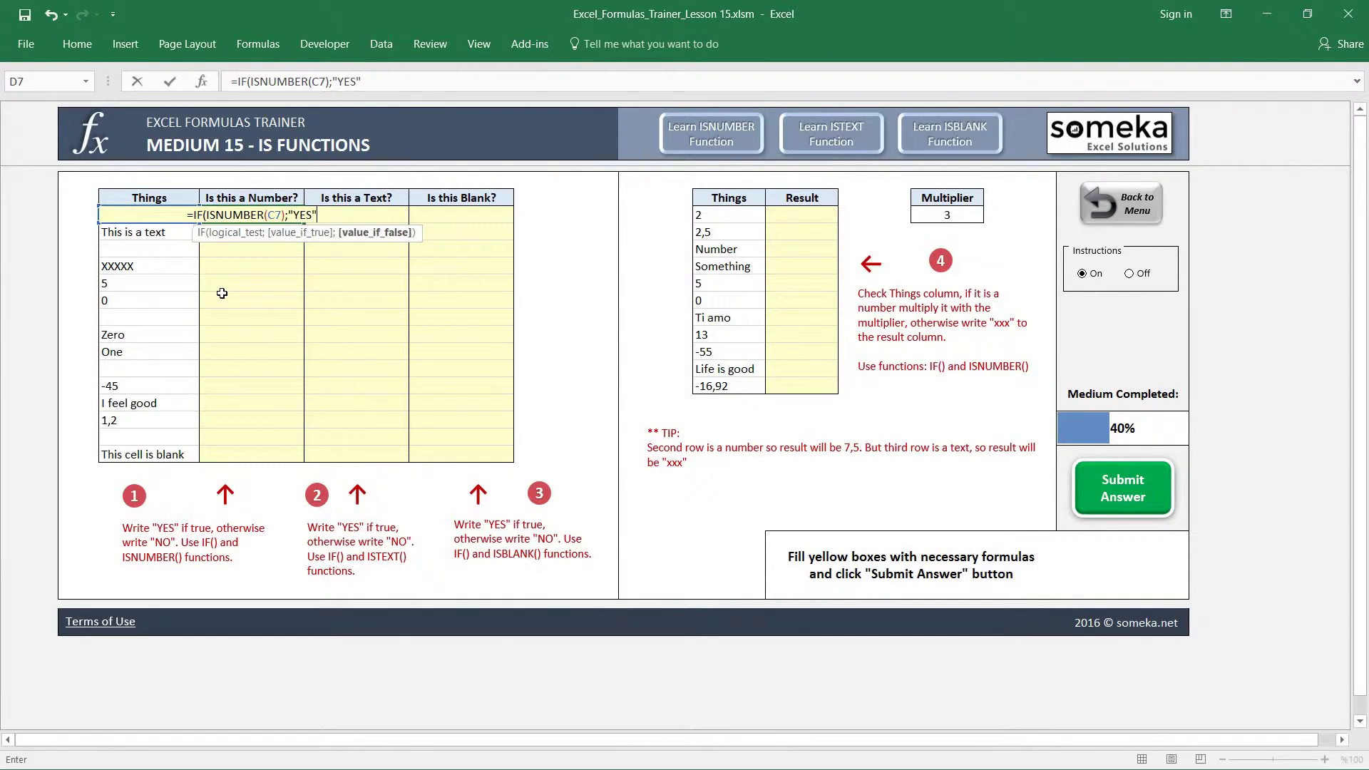
pyautogui.write('NO')
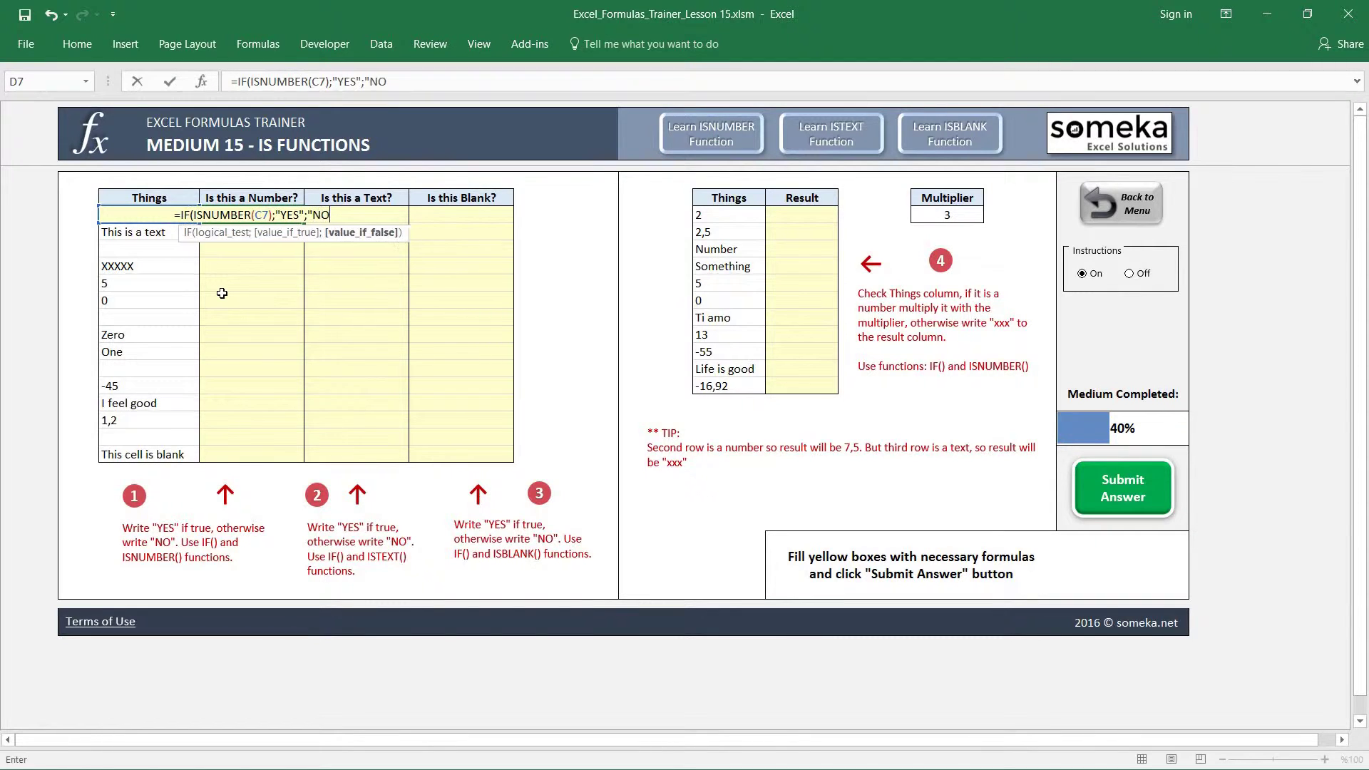
pyautogui.write('")')
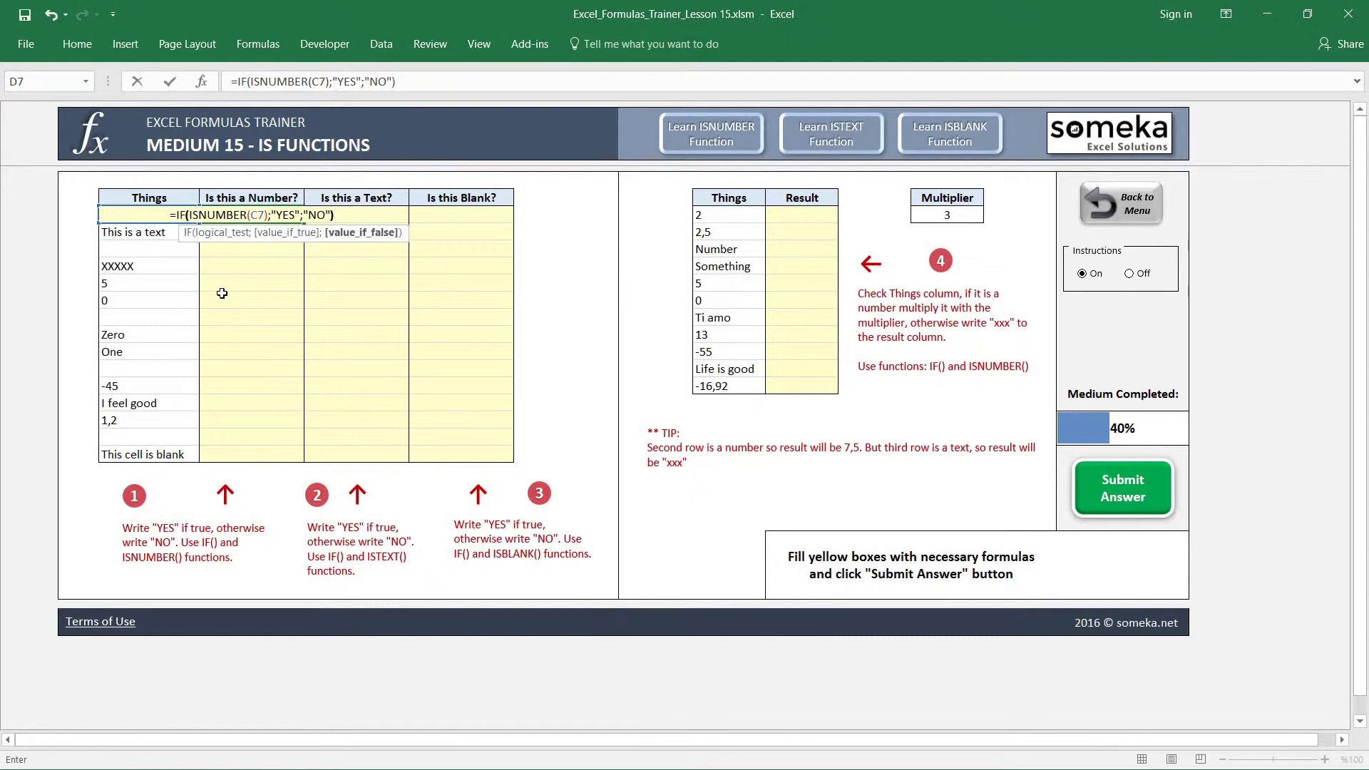
pyautogui.hotkey('ctrl', 'Return')
# - Copy the D7 formula and paste it as formulas into D8:D20
pyautogui.hotkey('ctrl', 'c')
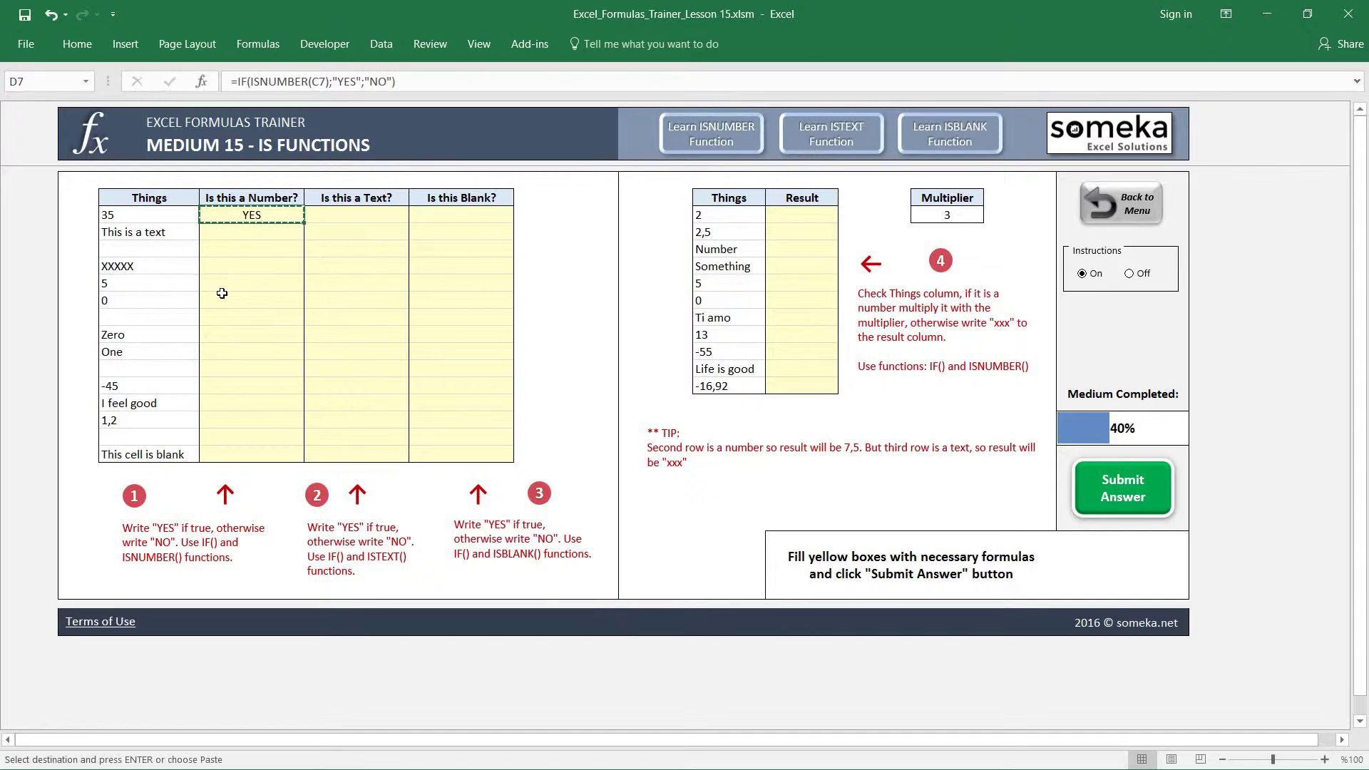
pyautogui.press('Down')
pyautogui.hotkey('shift', 'Down')
pyautogui.hotkey('shift', 'Down')
pyautogui.hotkey('shift', 'Down')
pyautogui.hotkey('shift', 'Down')
pyautogui.hotkey('shift', 'Down')
pyautogui.hotkey('shift', 'Down')
pyautogui.hotkey('shift', 'Down')
pyautogui.hotkey('shift', 'Down')
pyautogui.hotkey('shift', 'Down')
pyautogui.hotkey('shift', 'Down')
pyautogui.hotkey('shift', 'Down')
pyautogui.hotkey('shift', 'Down')
pyautogui.hotkey('shift', 'Down')
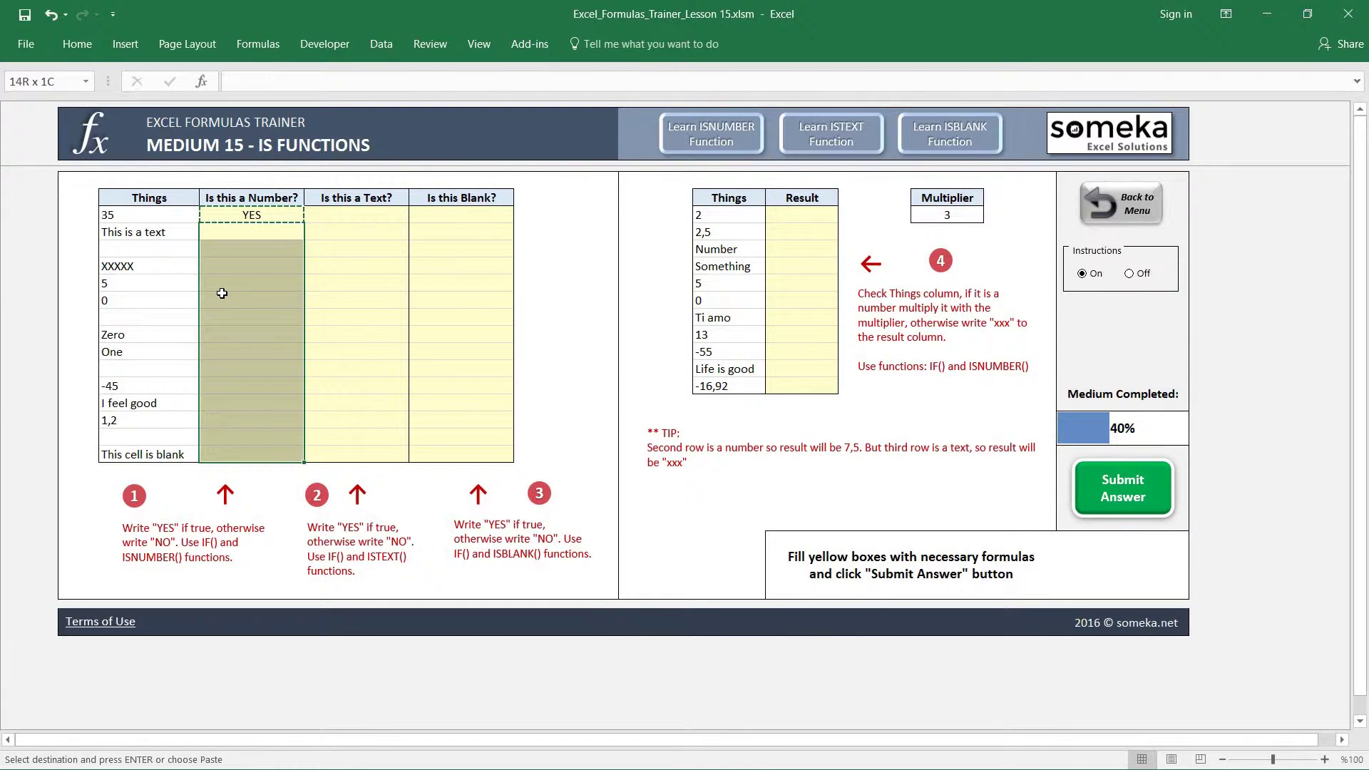
pyautogui.hotkey('ctrl', 'alt', 'v')
pyautogui.press('f')
pyautogui.press('Return')
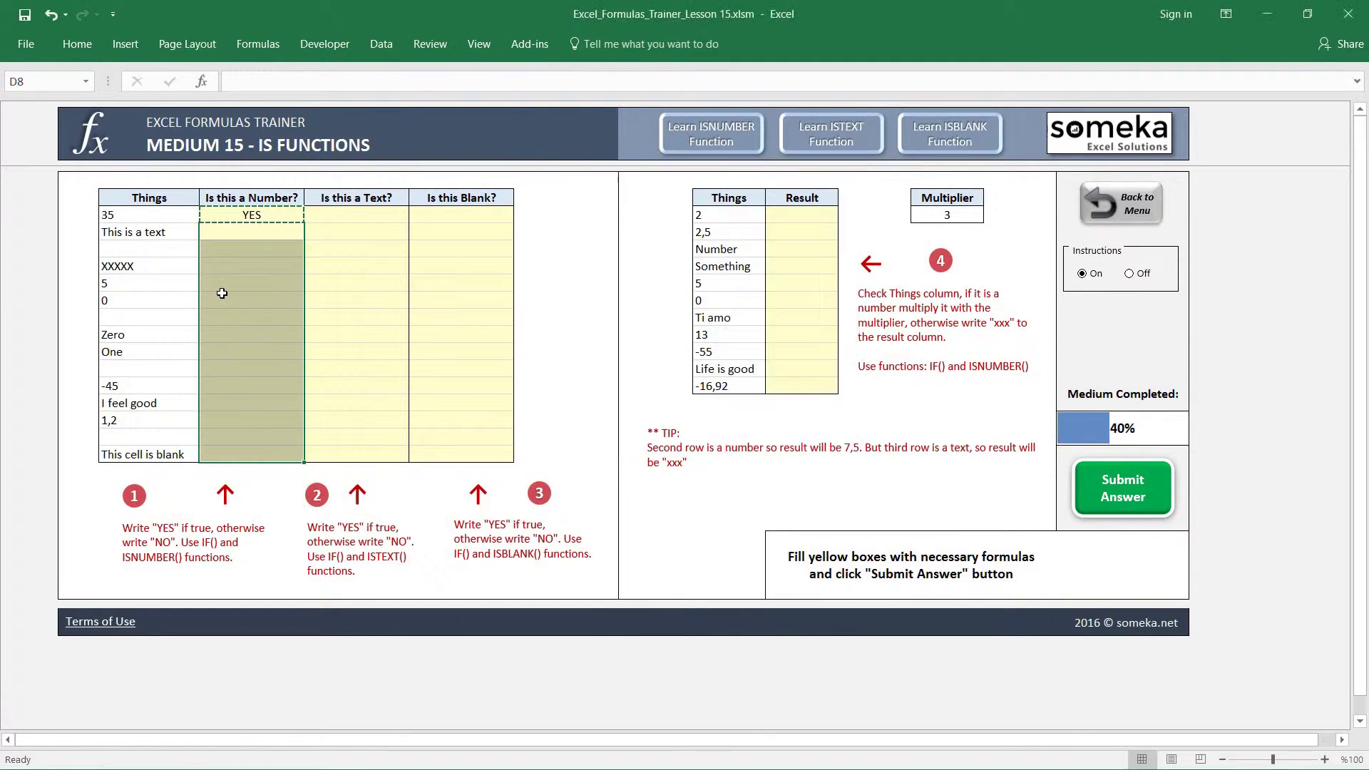
pyautogui.press('Down')
pyautogui.press('Down')
# - Check that the copied formulas reference their own Things cells
pyautogui.press('Escape')
pyautogui.press('Up')
pyautogui.press('Up')
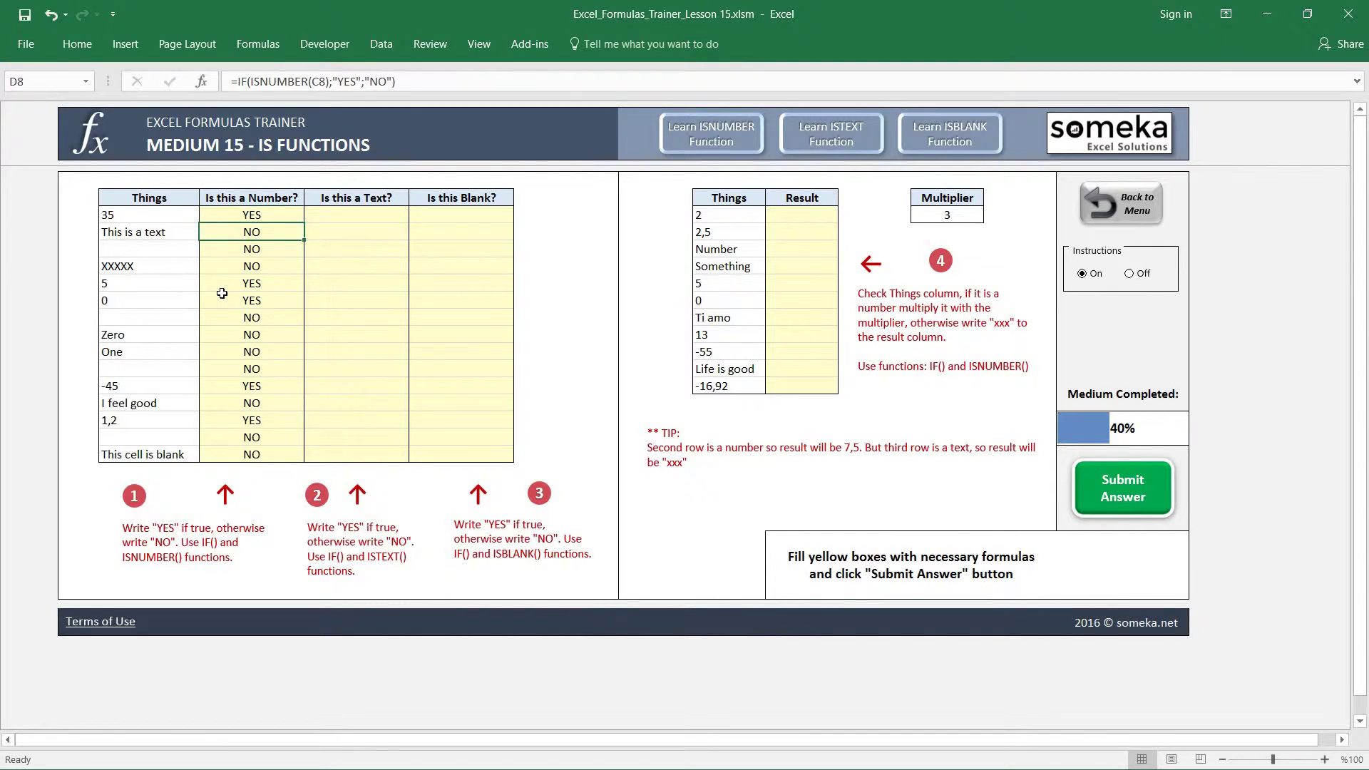
pyautogui.press('Left')
pyautogui.press('Down')
pyautogui.press('Down')
pyautogui.press('Right')
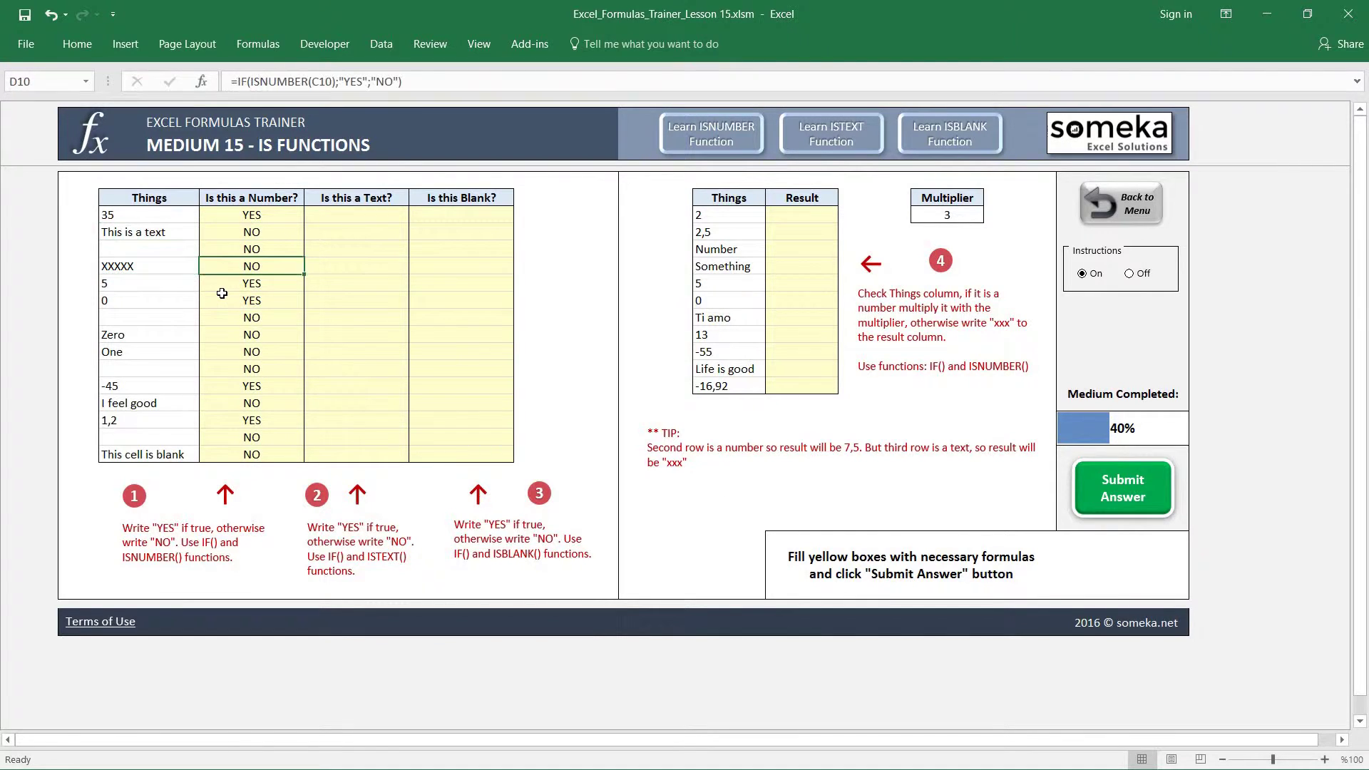
pyautogui.press('Down')
pyautogui.press('Down')
pyautogui.press('Down')
pyautogui.press('Up')
pyautogui.press('Up')
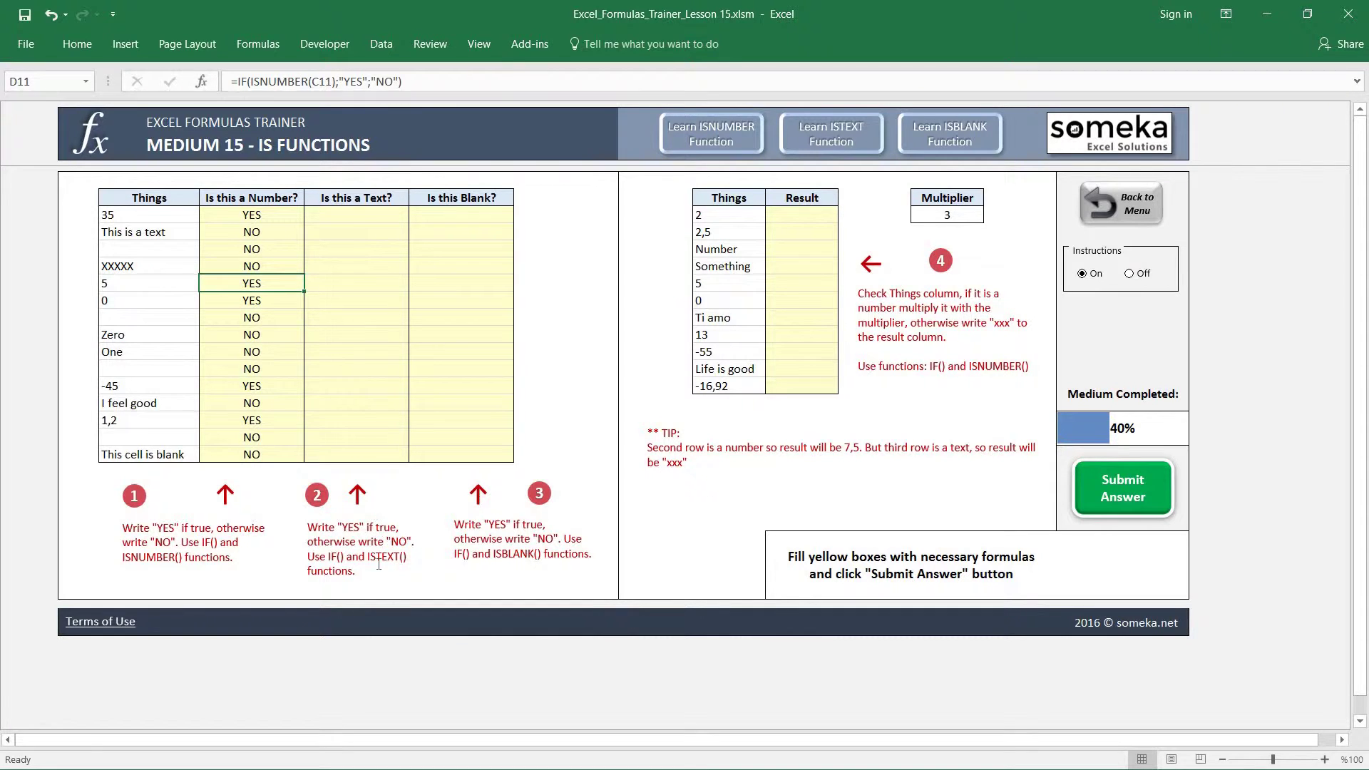
# - Enter a trial =ISTEXT(C7) in E7, which returns FALSE for 35
pyautogui.click(357, 216)
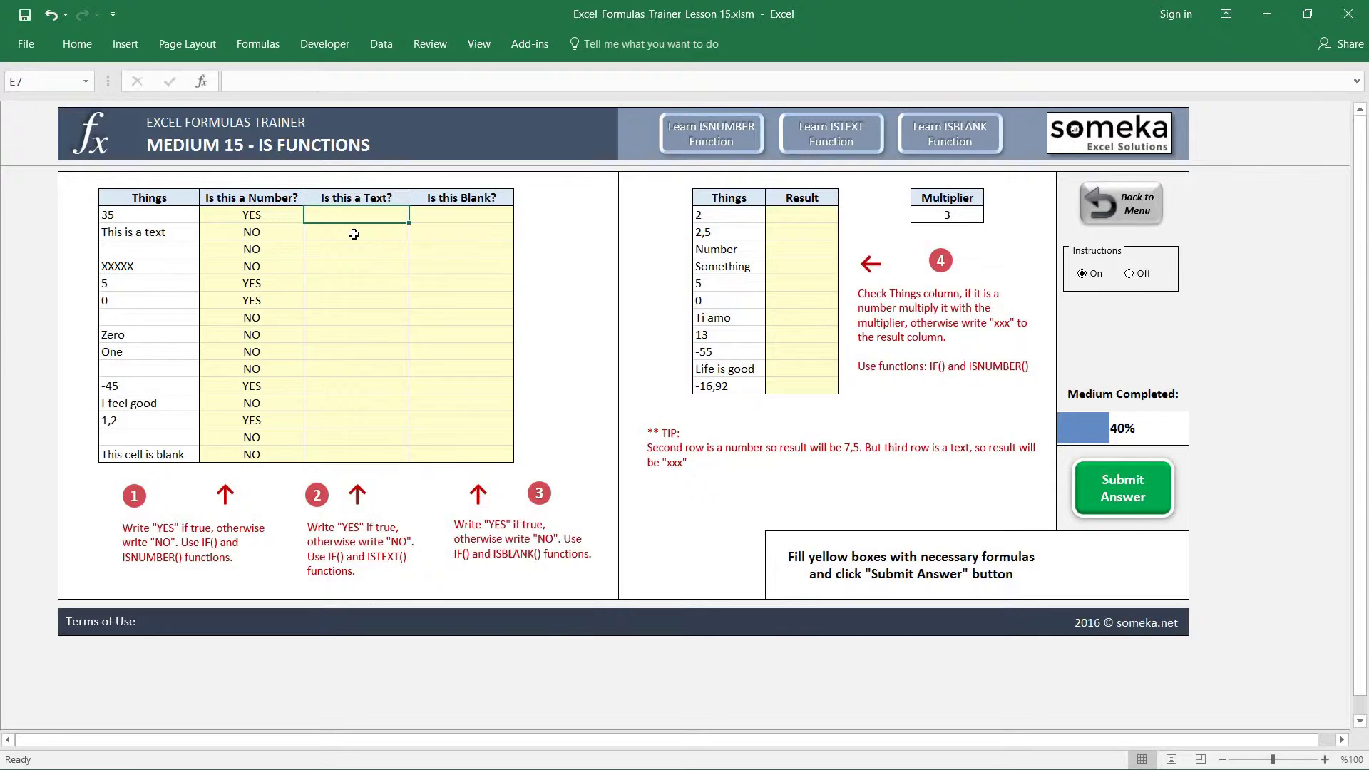
pyautogui.write('=')
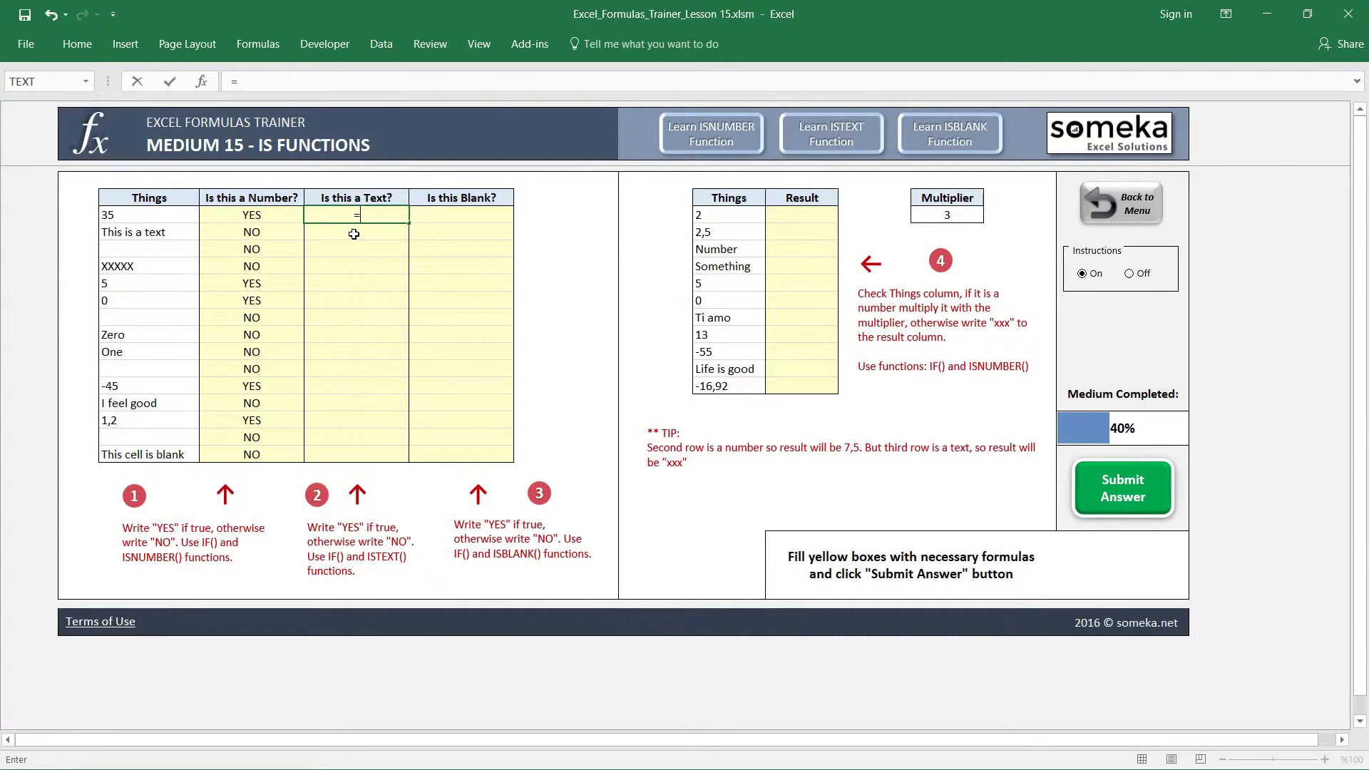
pyautogui.write('ISTEXT')
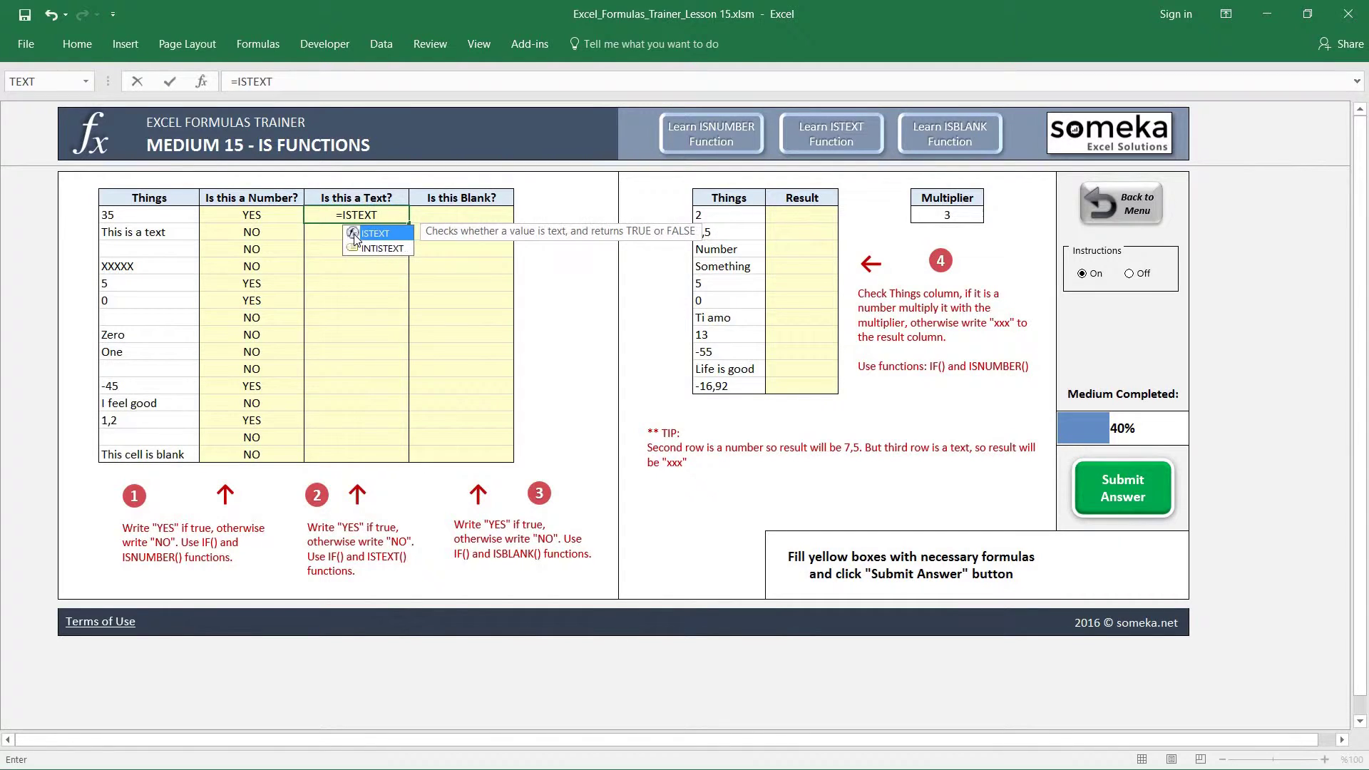
pyautogui.doubleClick(355, 234)
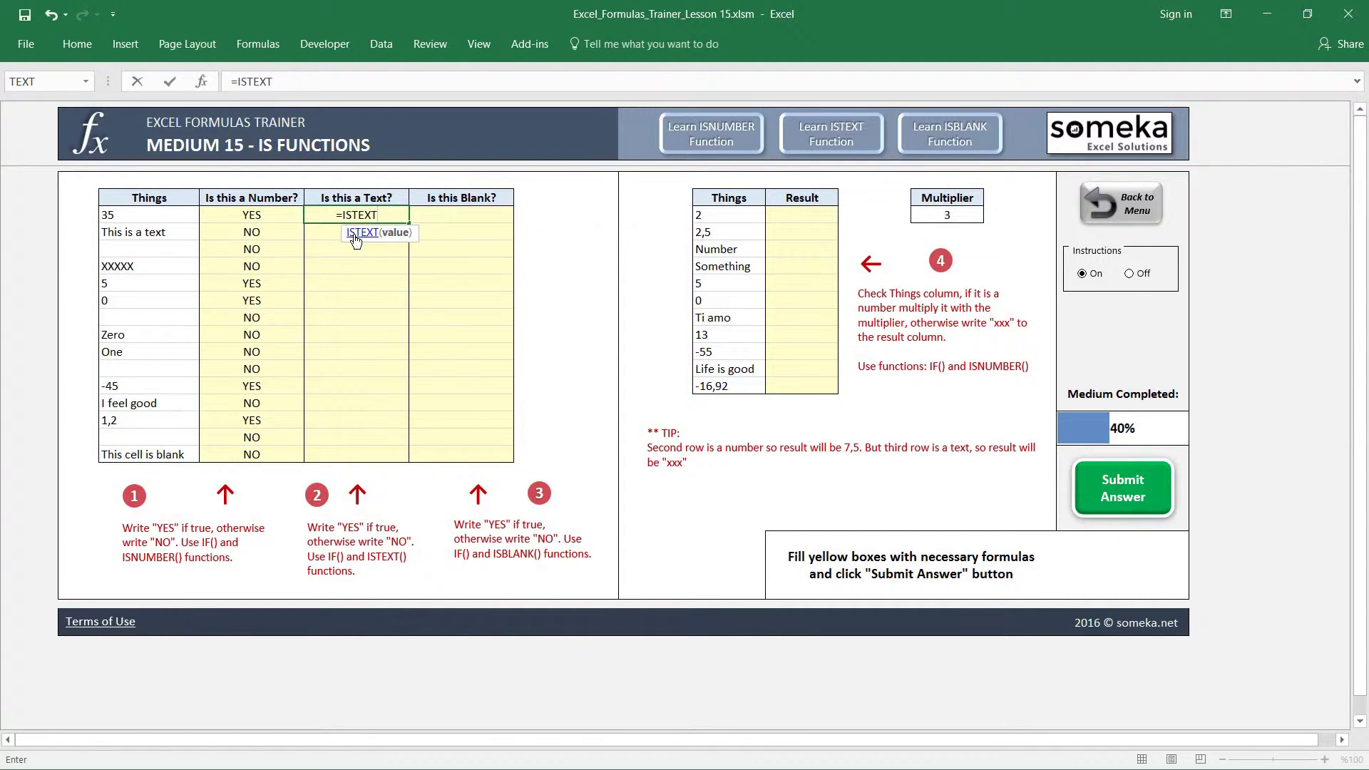
pyautogui.click(127, 216)
pyautogui.write(')')
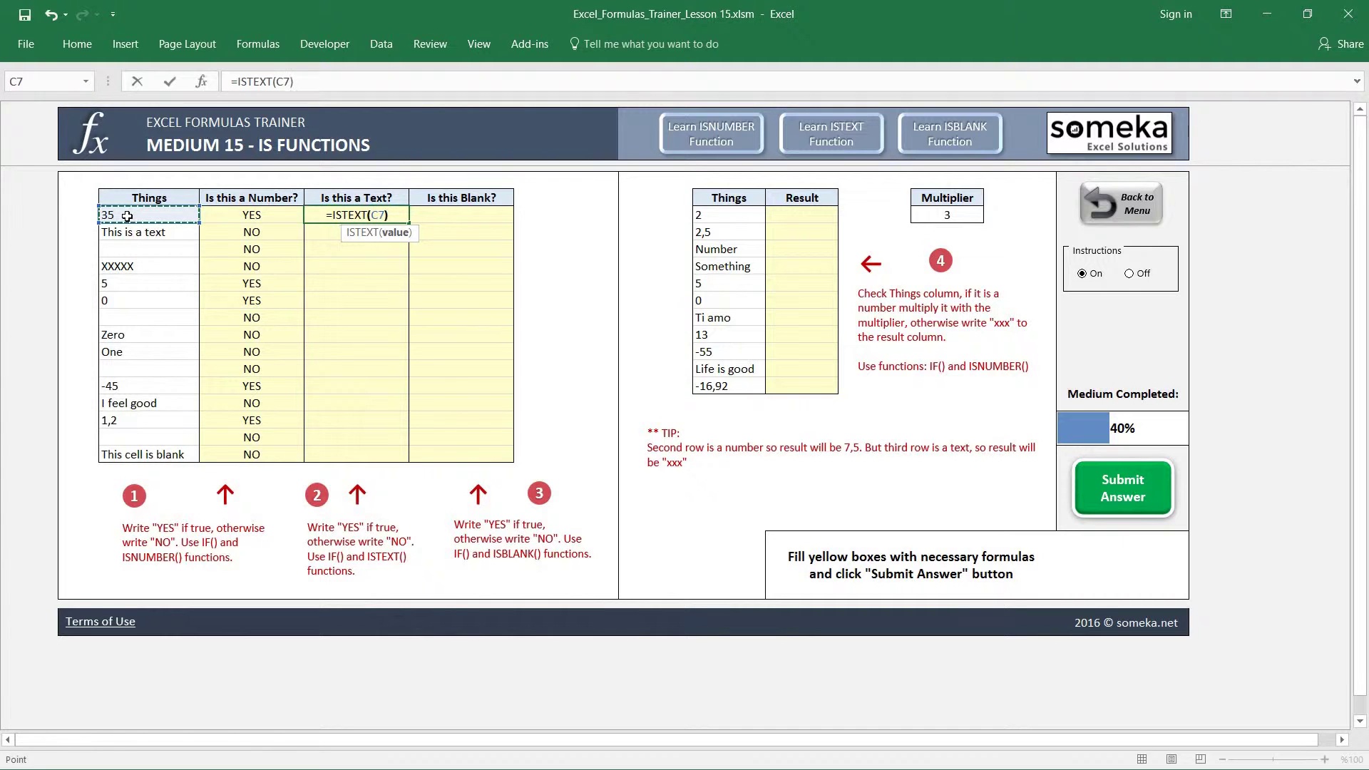
pyautogui.hotkey('ctrl', 'Return')
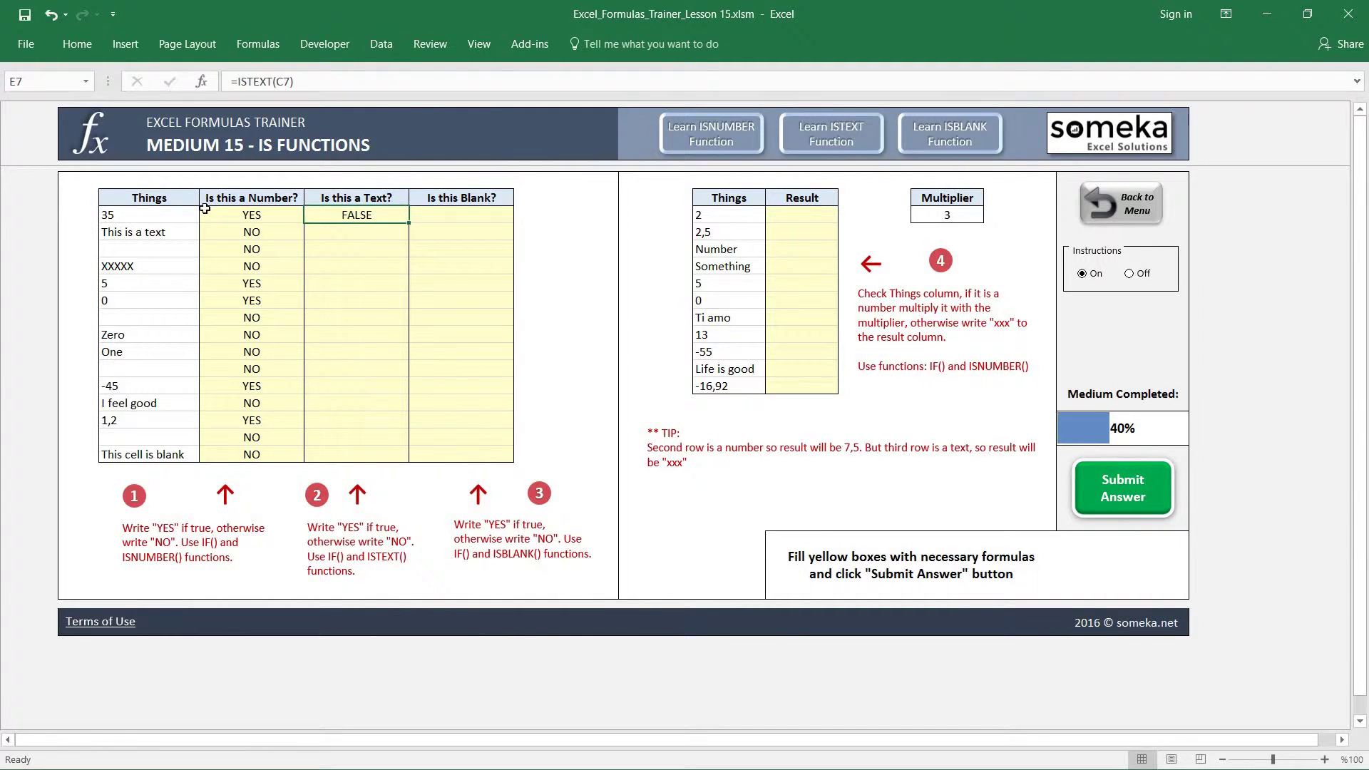
# - Repoint the trial test to C8 to get TRUE, then clear it
pyautogui.press('F2')
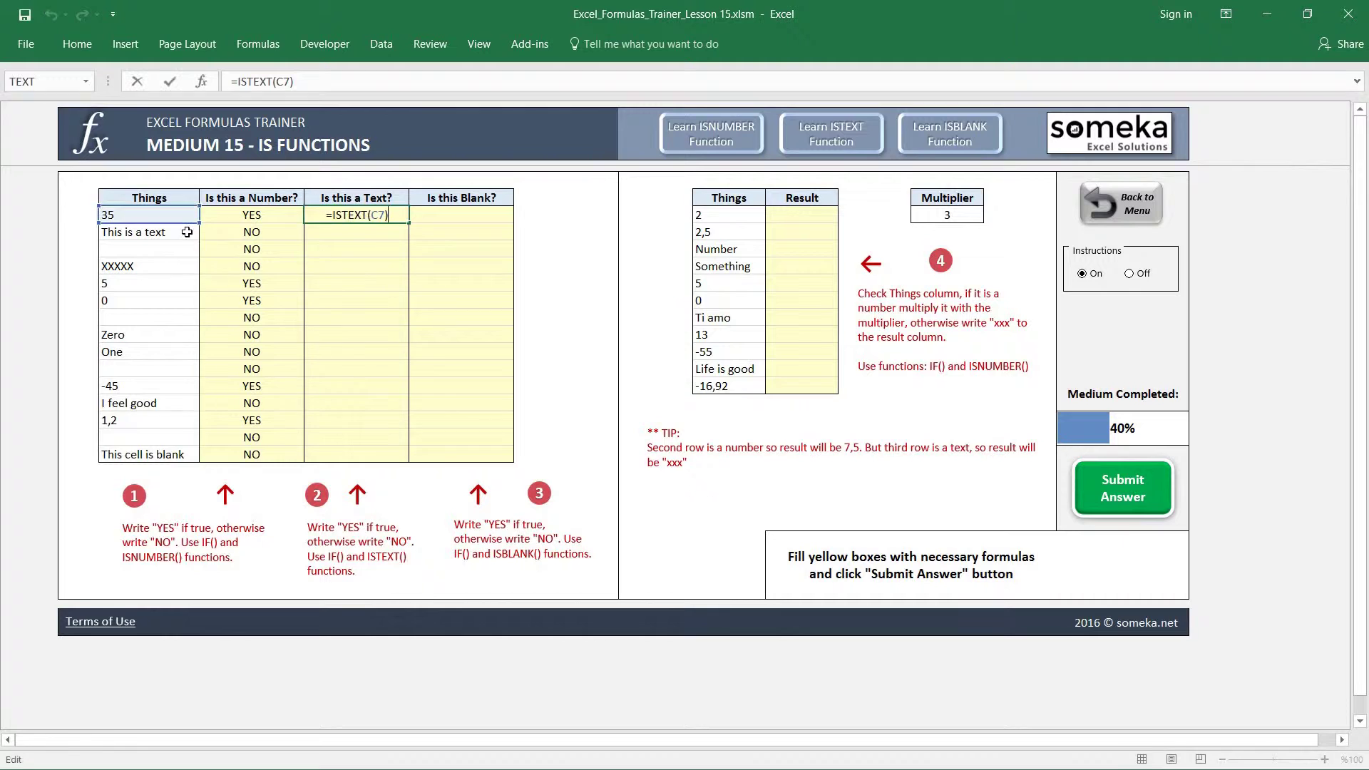
pyautogui.moveTo(177, 223); pyautogui.dragTo(175, 240)
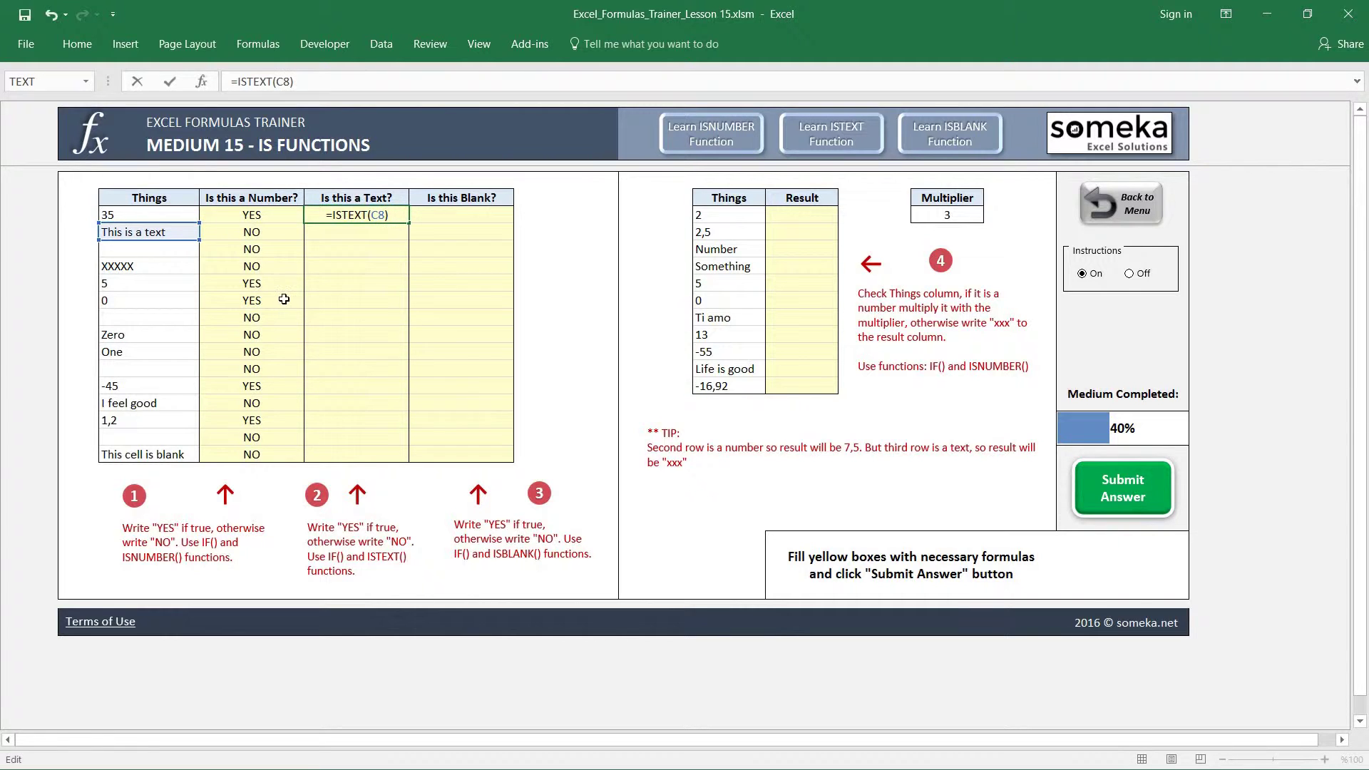
pyautogui.hotkey('ctrl', 'Return')
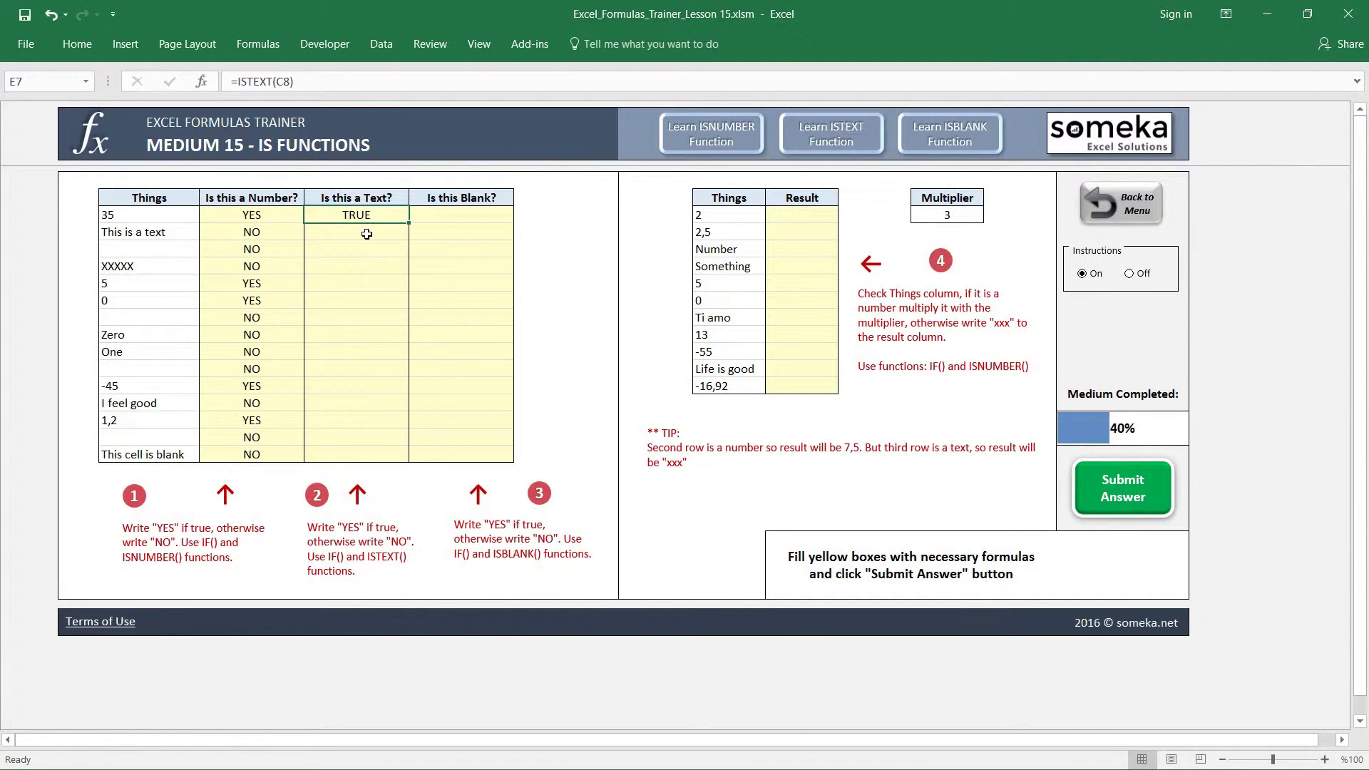
pyautogui.press('Delete')
# - Enter =IF(ISTEXT(C7);"YES";"NO") in E7
pyautogui.write('=IF(')
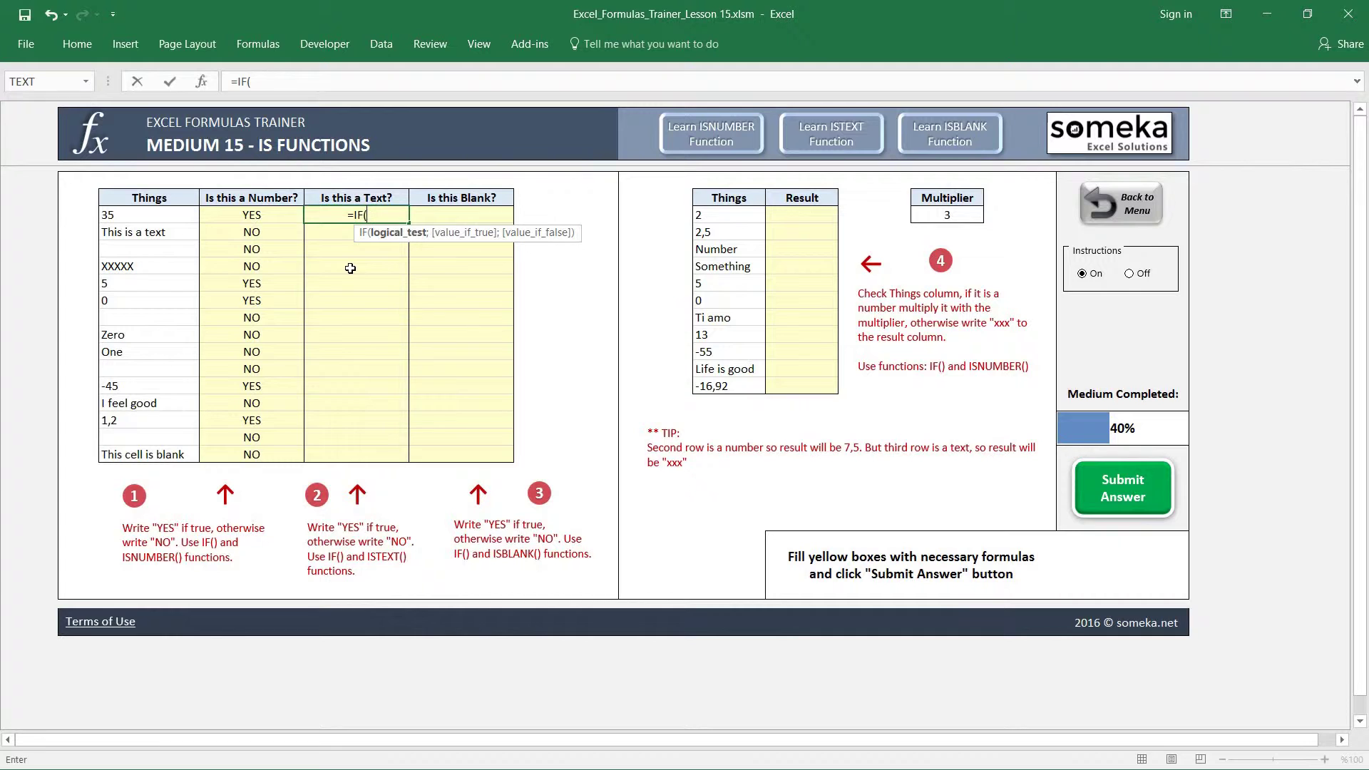
pyautogui.write('ISTEXT(')
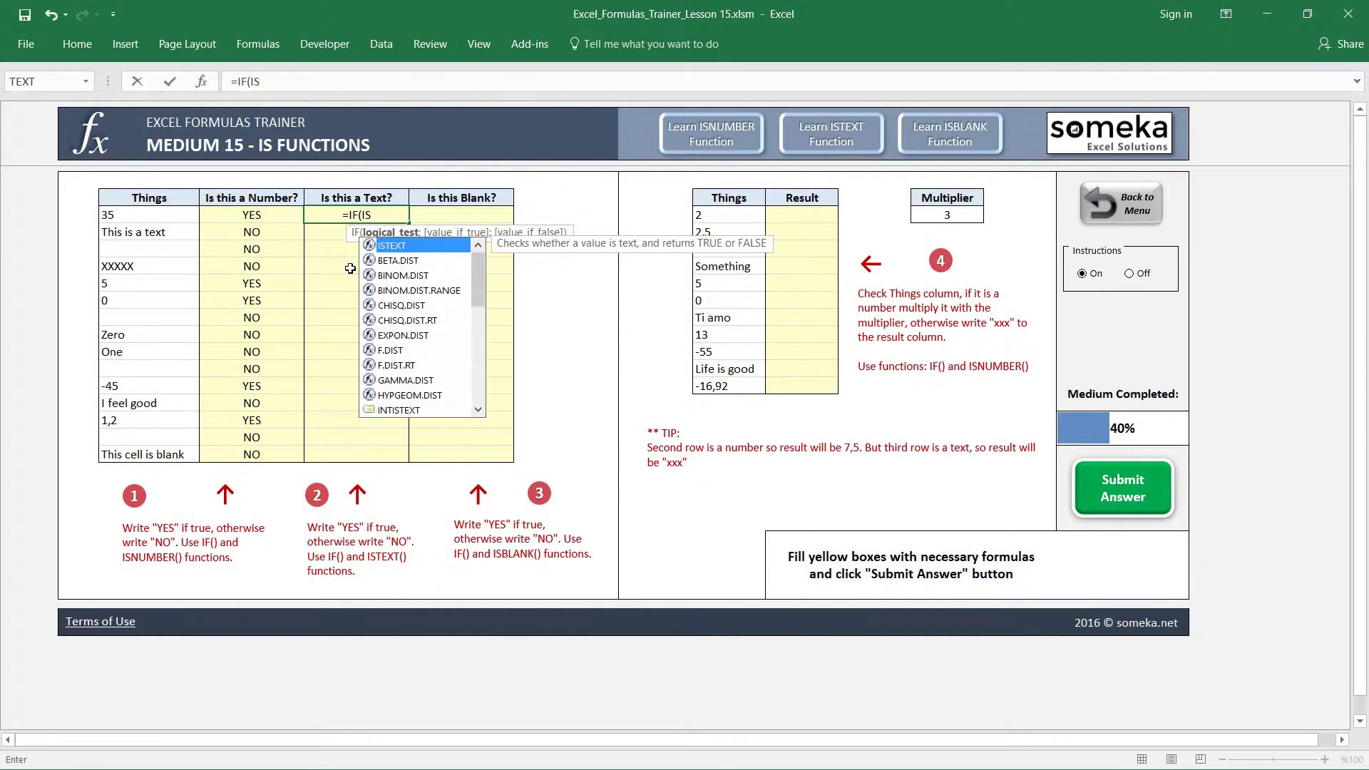
pyautogui.click(145, 220)
pyautogui.write(')')
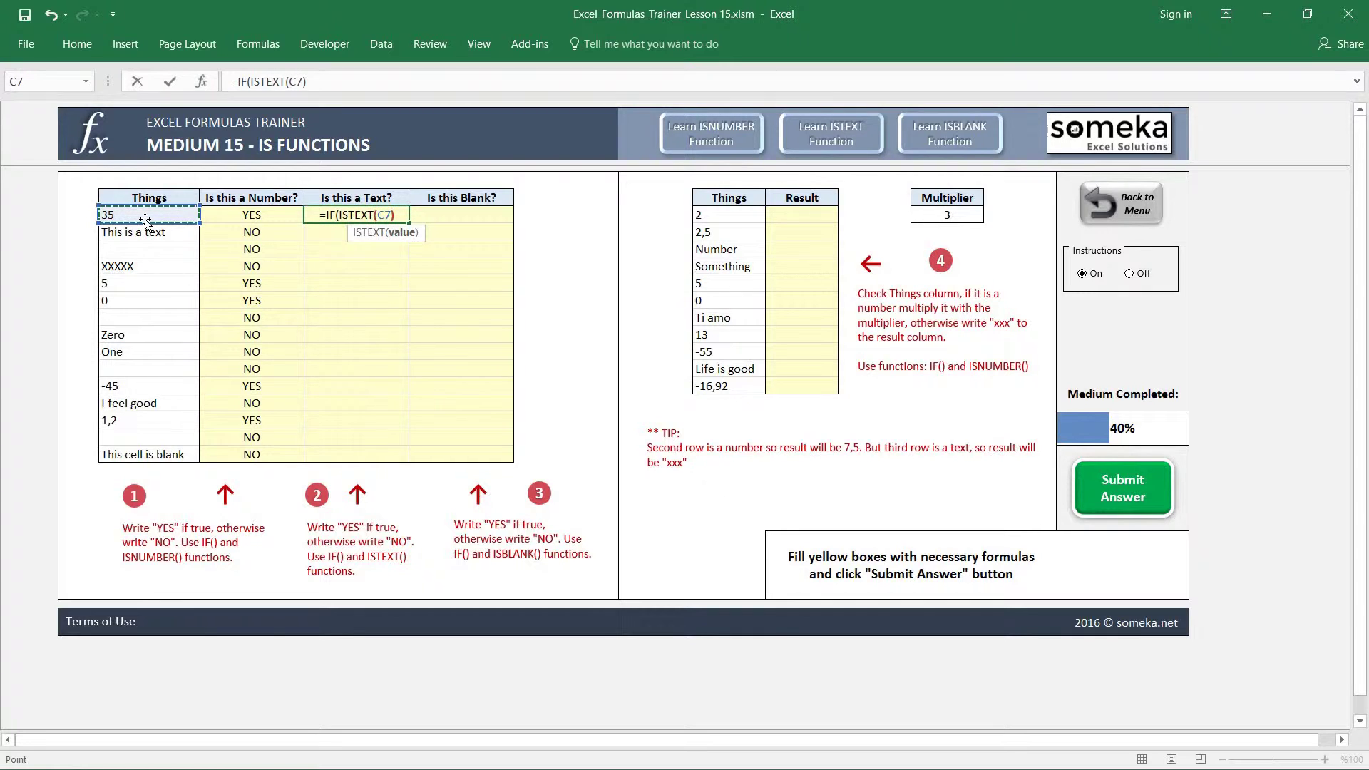
pyautogui.write(';"')
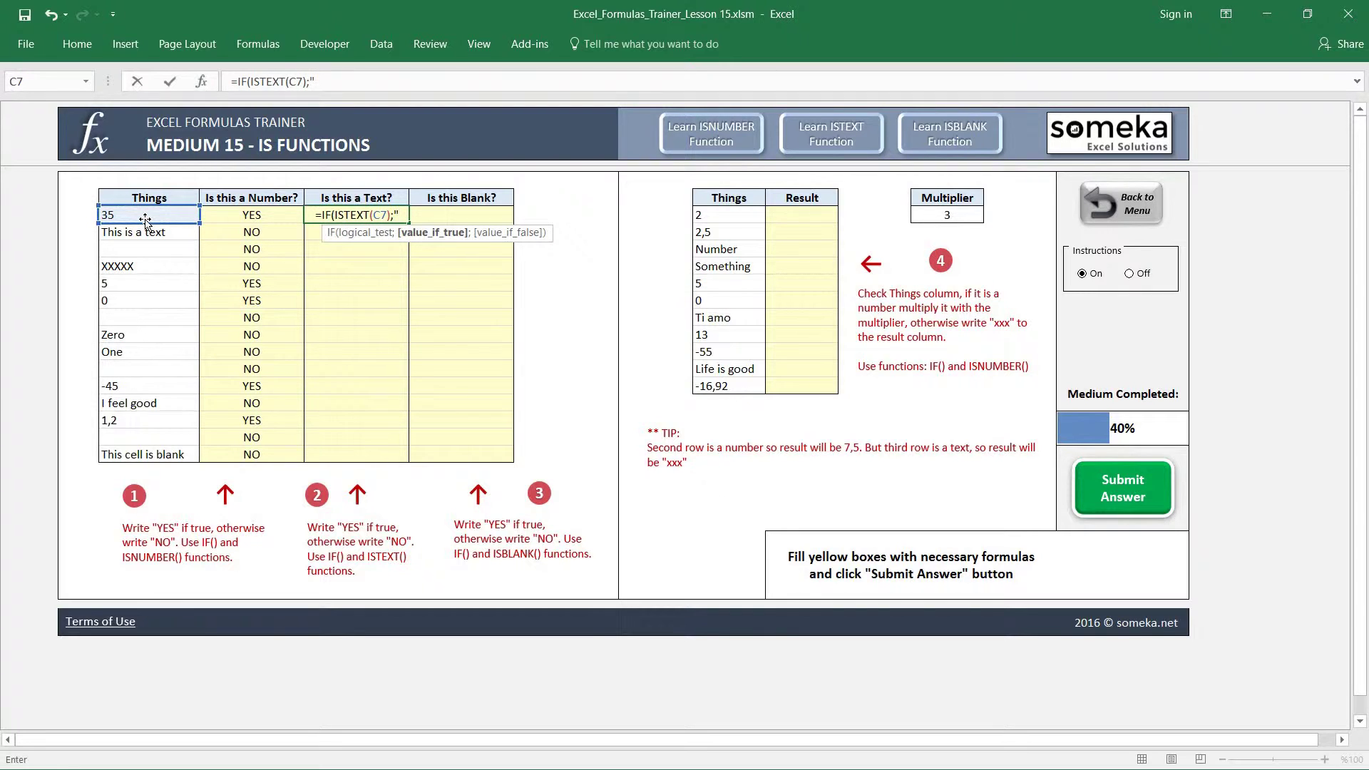
pyautogui.write('Y')
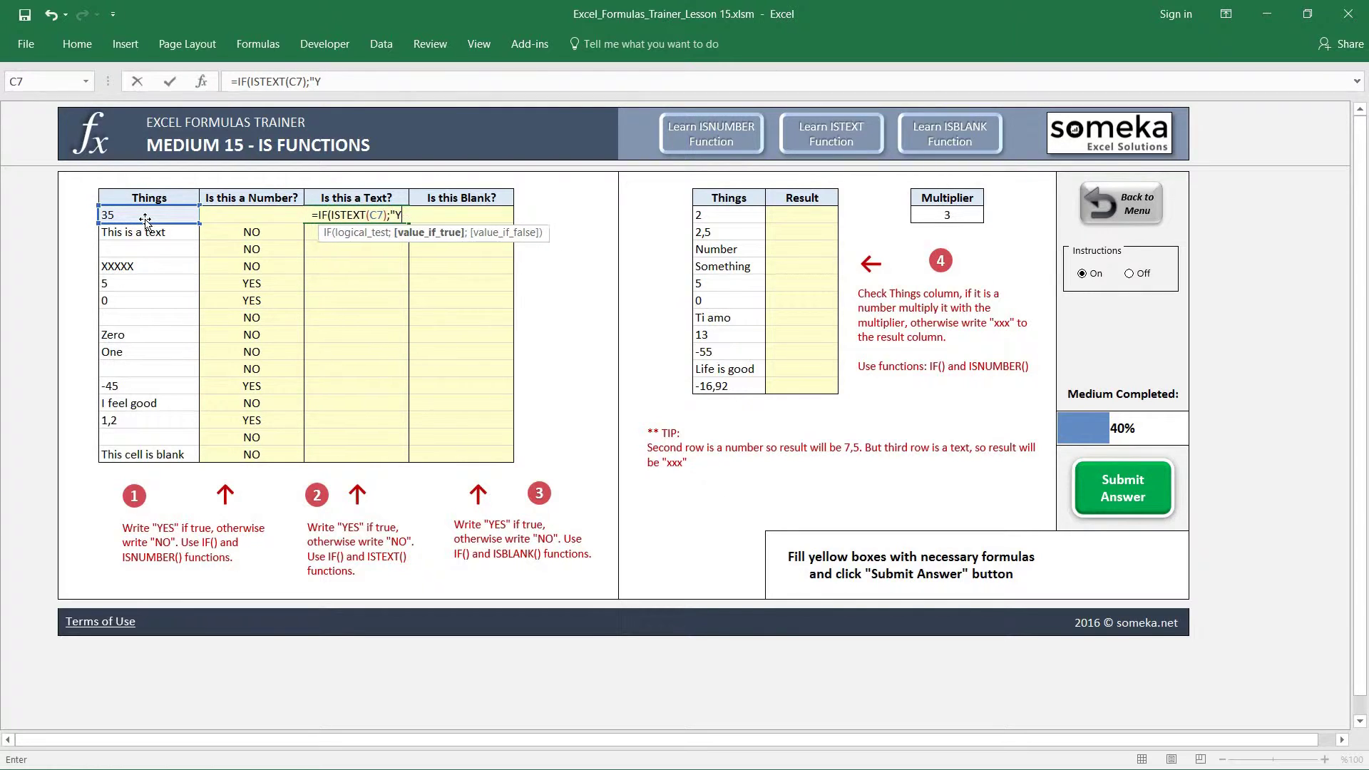
pyautogui.write('ES";')
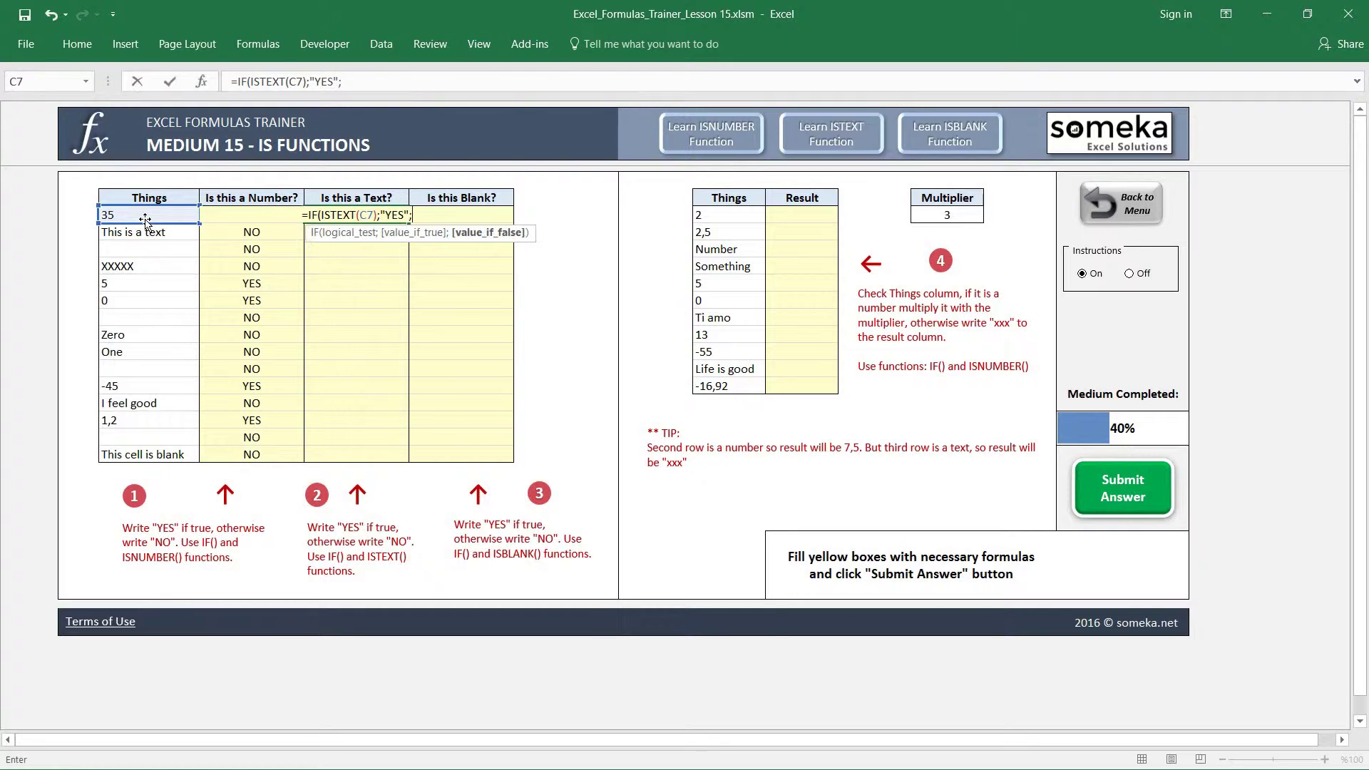
pyautogui.write('"NO")')
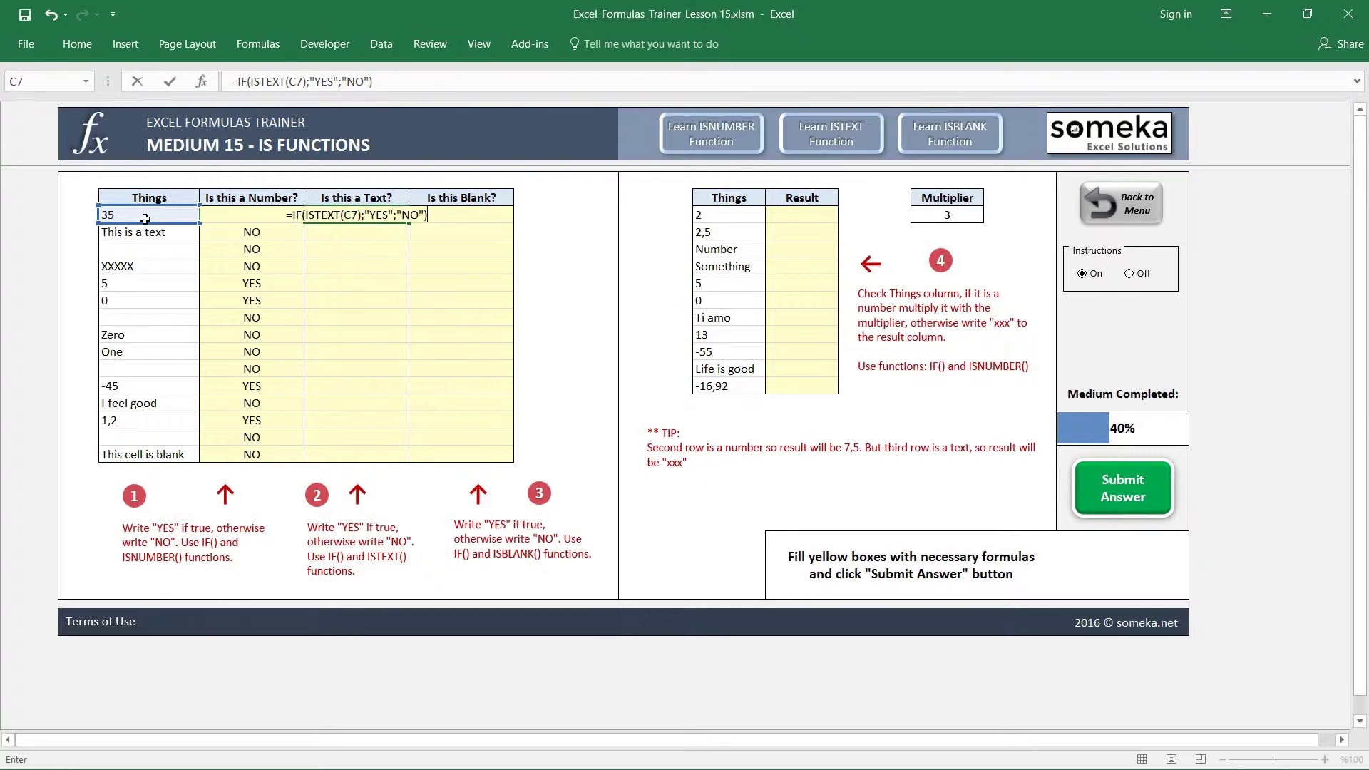
pyautogui.hotkey('ctrl', 'Return')
# - Copy the E7 formula and paste it as formulas down E7:E21
pyautogui.hotkey('ctrl', 'c')
pyautogui.hotkey('shift', 'Down')
pyautogui.hotkey('shift', 'Down')
pyautogui.hotkey('shift', 'Down')
pyautogui.hotkey('shift', 'Down')
pyautogui.hotkey('shift', 'Down')
pyautogui.hotkey('shift', 'Down')
pyautogui.hotkey('shift', 'Down')
pyautogui.hotkey('shift', 'Down')
pyautogui.hotkey('shift', 'Down')
pyautogui.hotkey('shift', 'Down')
pyautogui.hotkey('shift', 'Down')
pyautogui.hotkey('shift', 'Down')
pyautogui.hotkey('shift', 'Down')
pyautogui.hotkey('shift', 'Down')
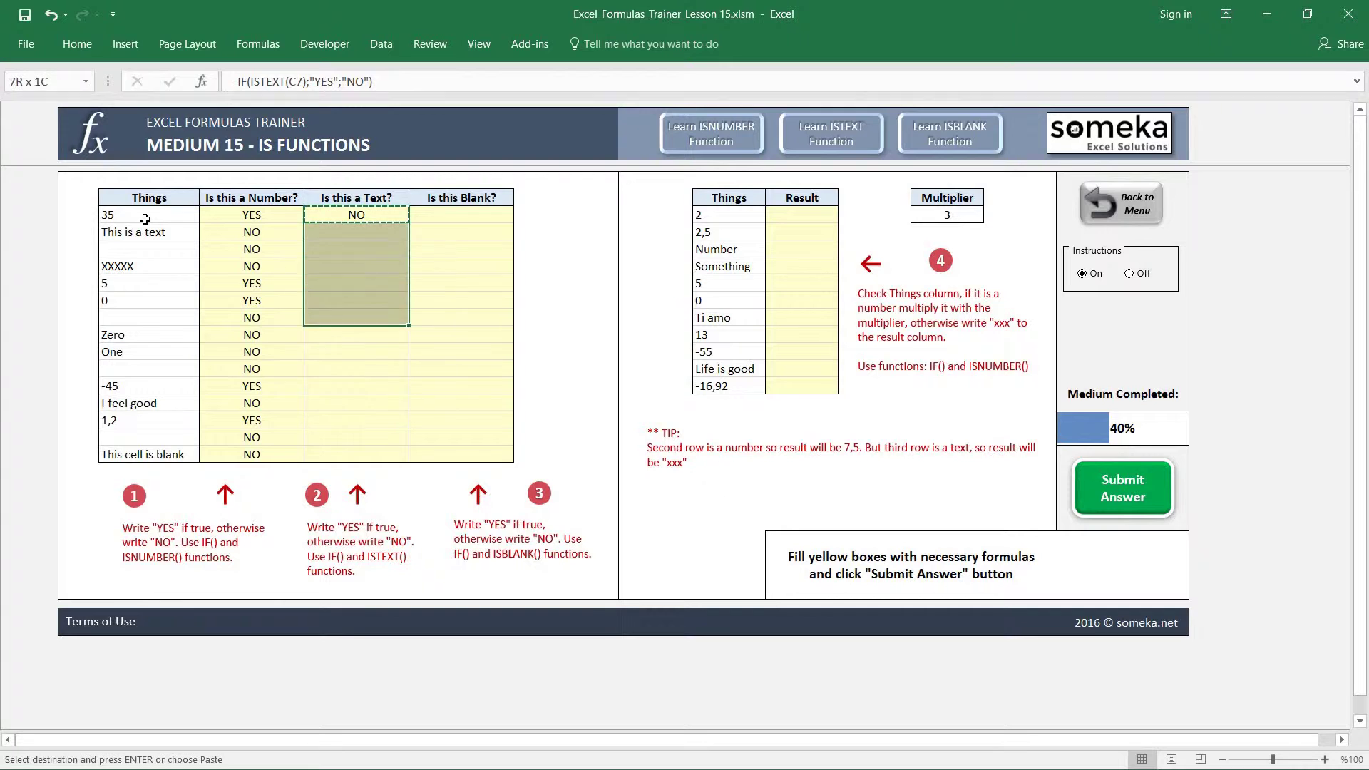
pyautogui.hotkey('ctrl', 'alt', 'v')
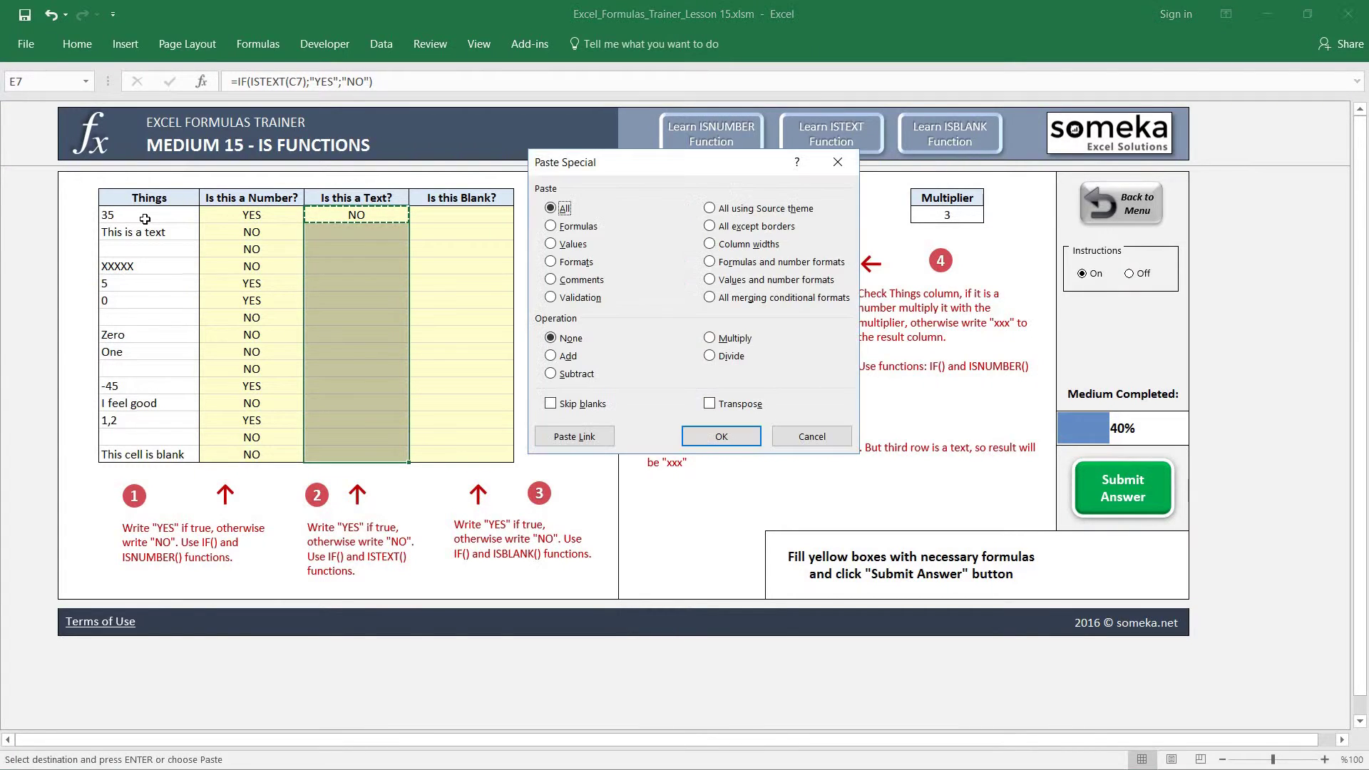
pyautogui.press('f')
pyautogui.press('Return')
pyautogui.press('Down')
# - Check the copied text-check formulas, then go to F7 in the Blank column
pyautogui.press('Down')
pyautogui.press('Down')
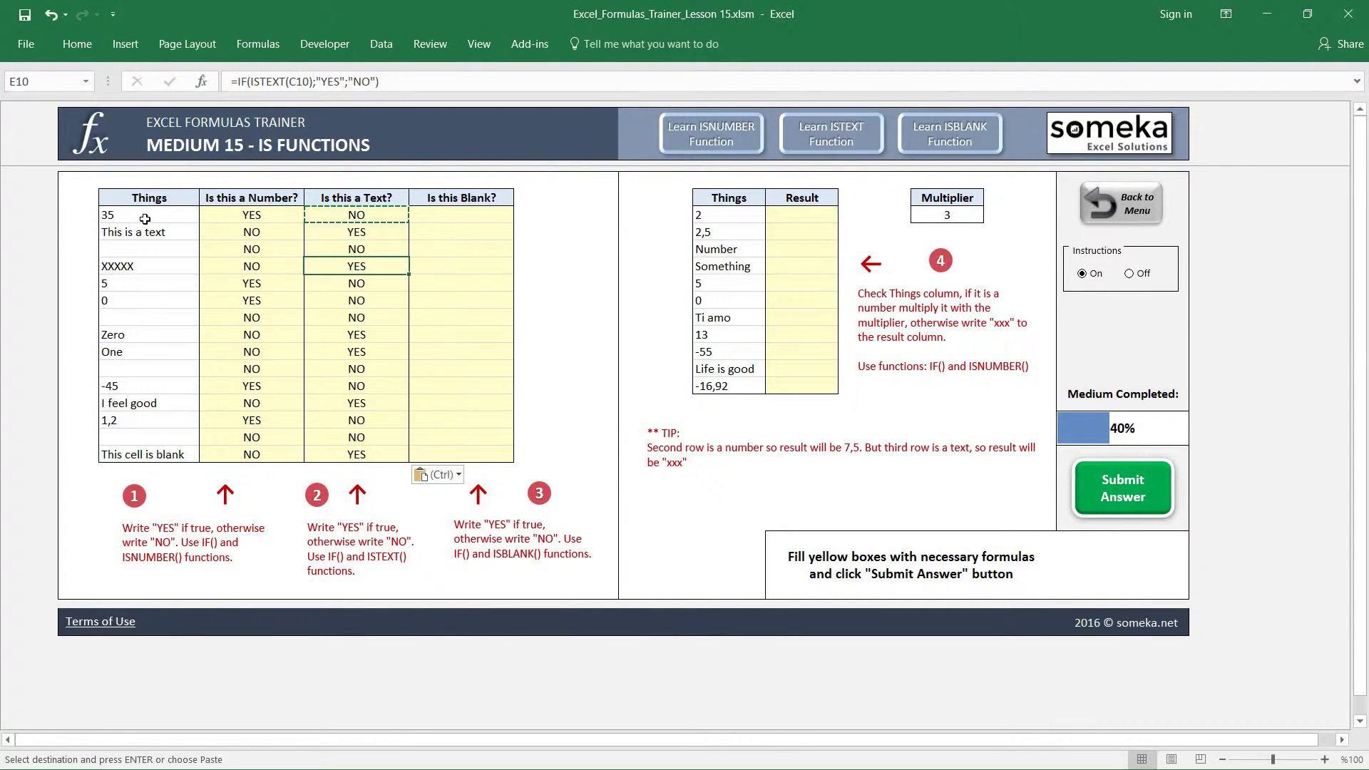
pyautogui.press('Escape')
pyautogui.press('Up')
pyautogui.press('Up')
pyautogui.press('Down')
pyautogui.press('Down')
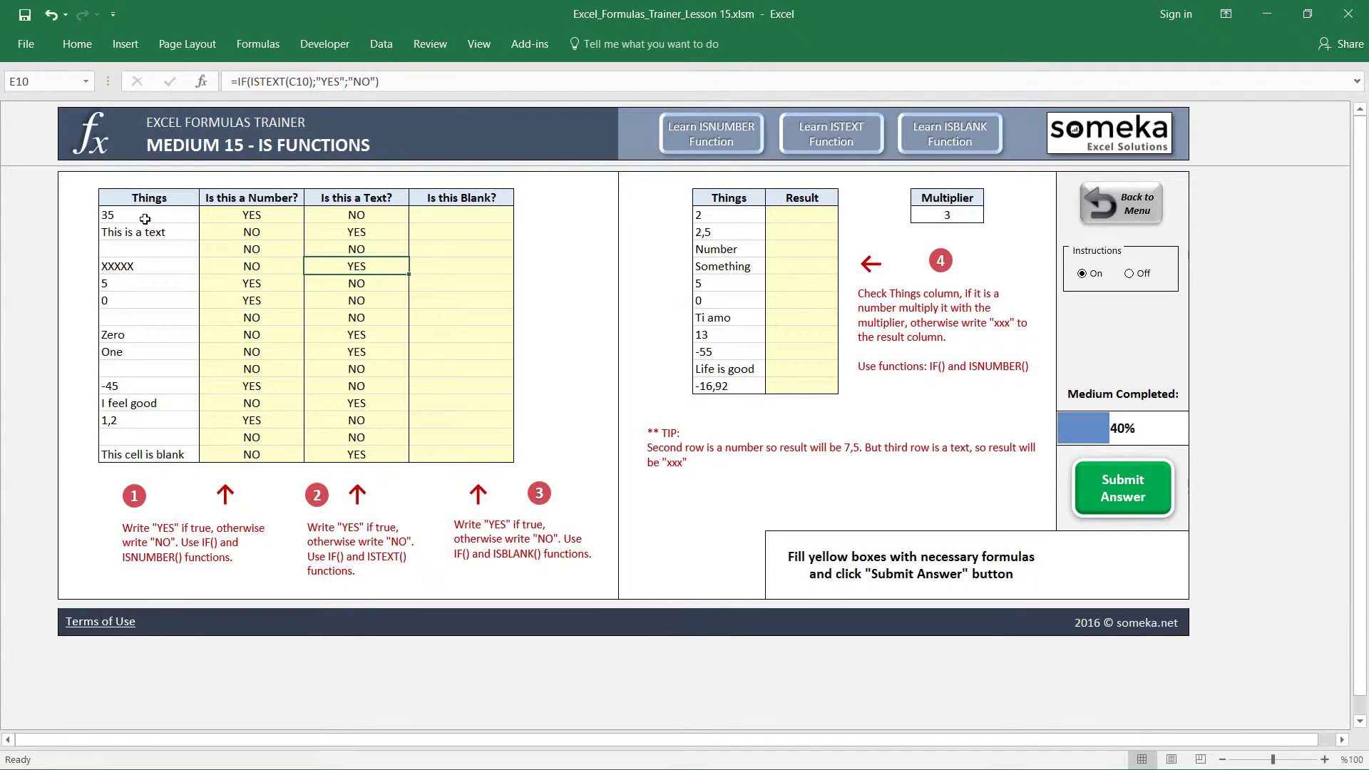
pyautogui.press('Down')
pyautogui.press('Down')
pyautogui.press('Down')
pyautogui.press('Down')
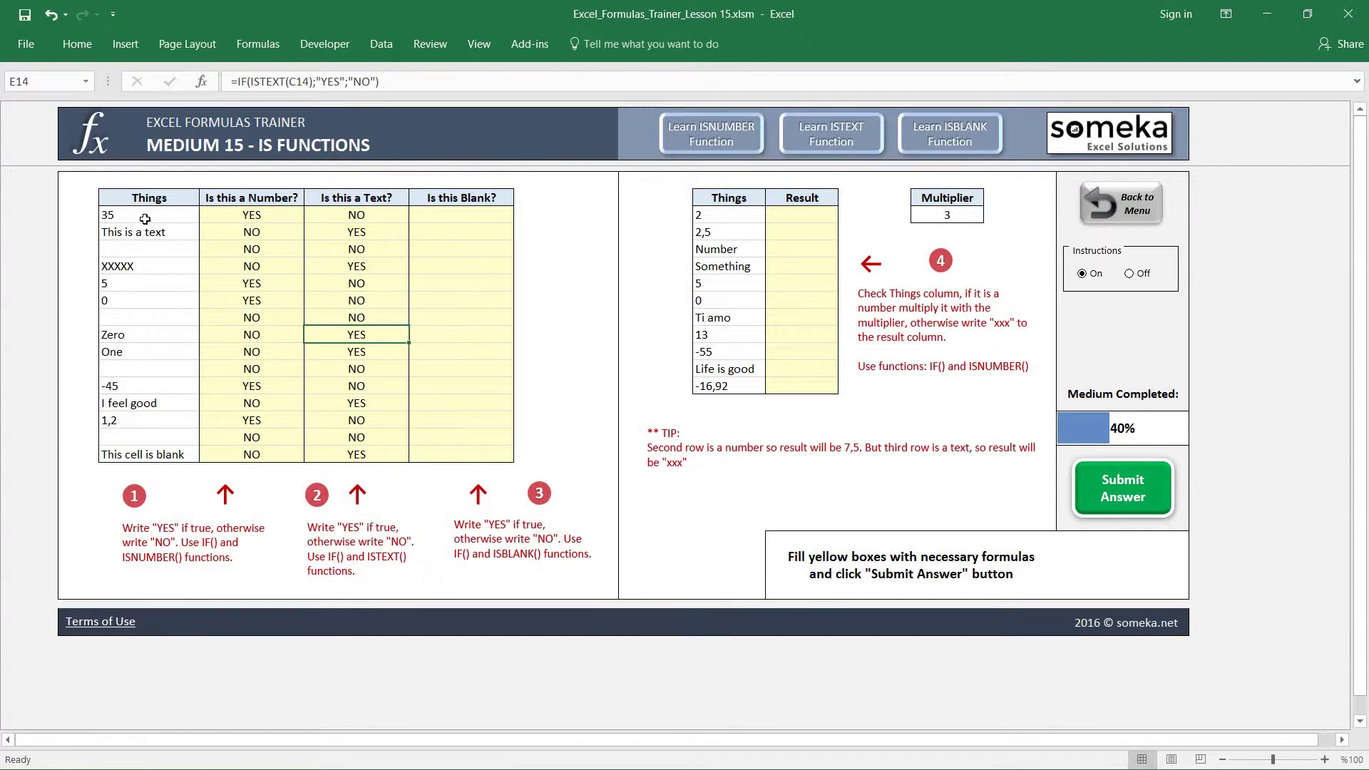
pyautogui.press('Up')
pyautogui.press('Right')
pyautogui.press('Up')
pyautogui.press('Up')
pyautogui.press('Up')
pyautogui.press('Up')
pyautogui.press('Up')
pyautogui.press('Up')
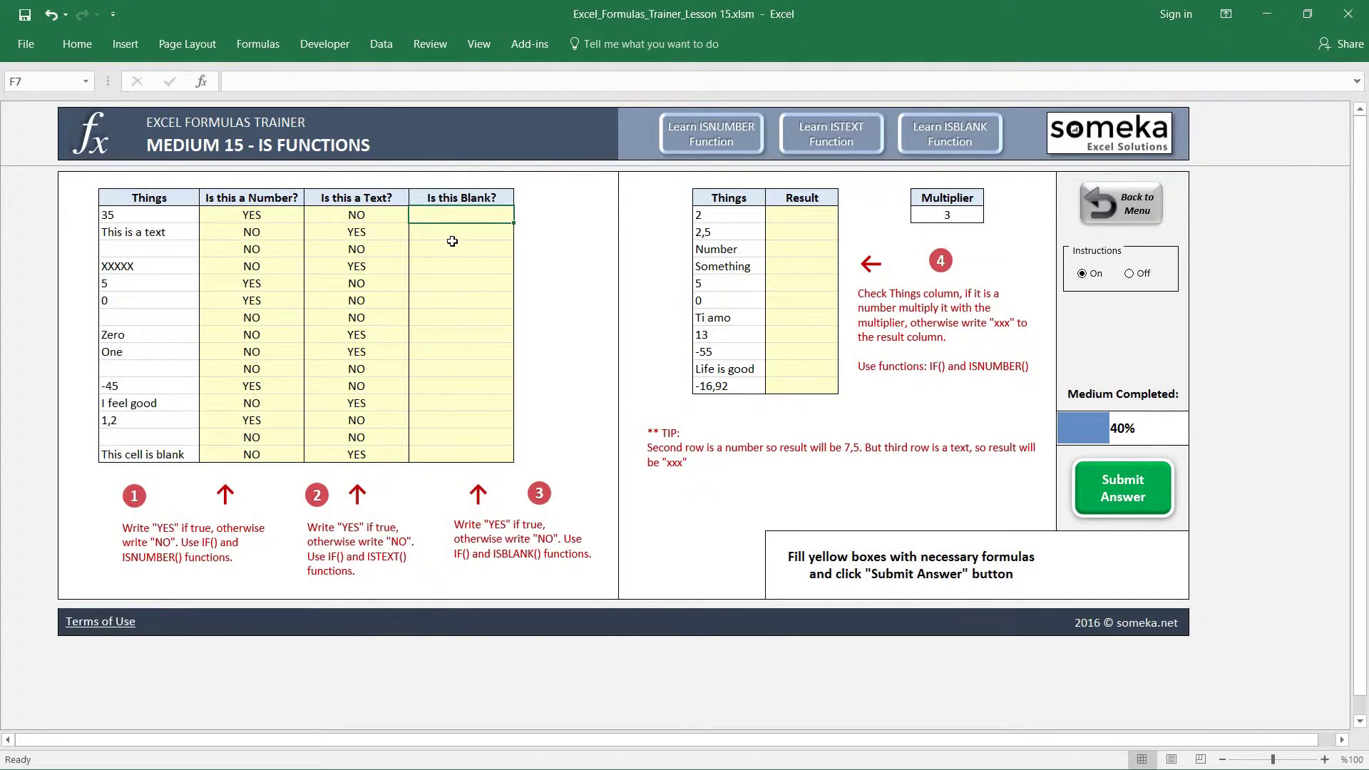
# - Enter =IF(ISBLANK(C7);"YES";"NO") in F7
pyautogui.write('=')
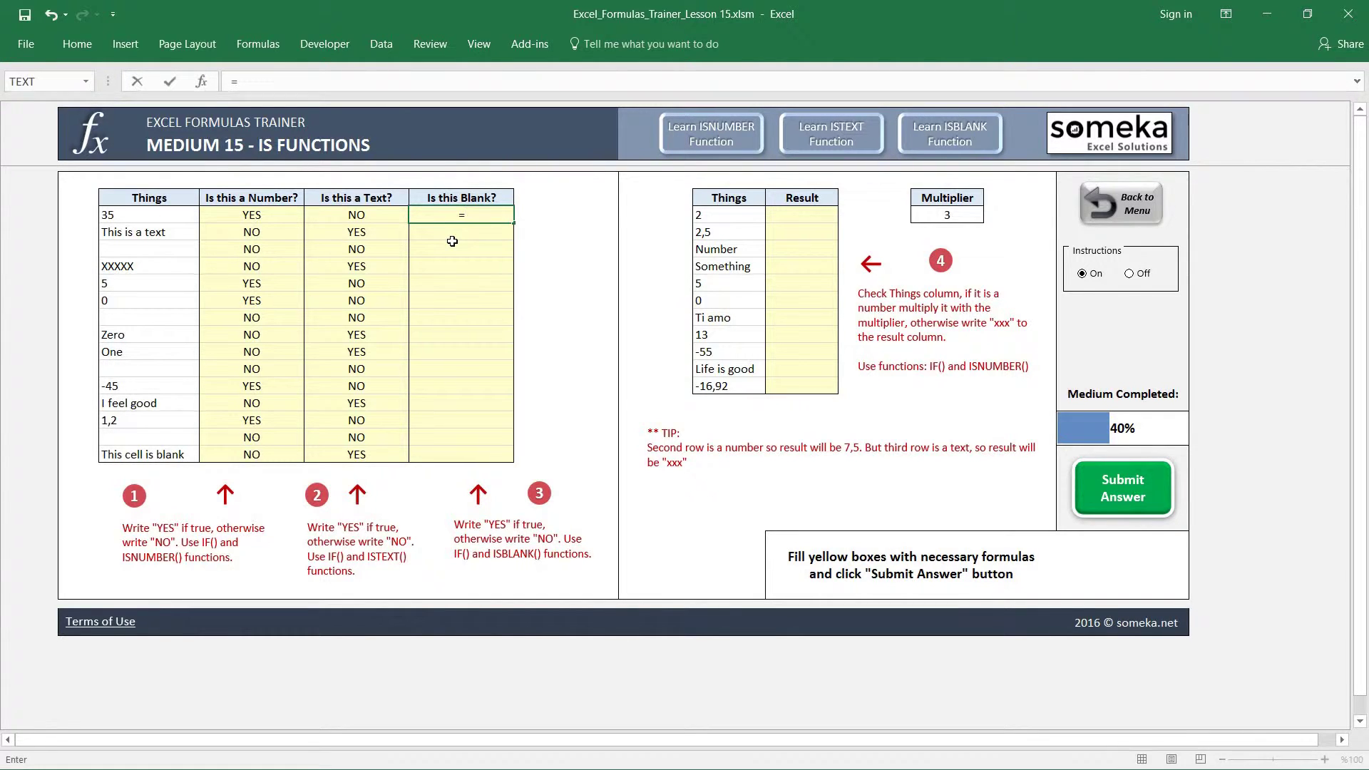
pyautogui.write('IF(')
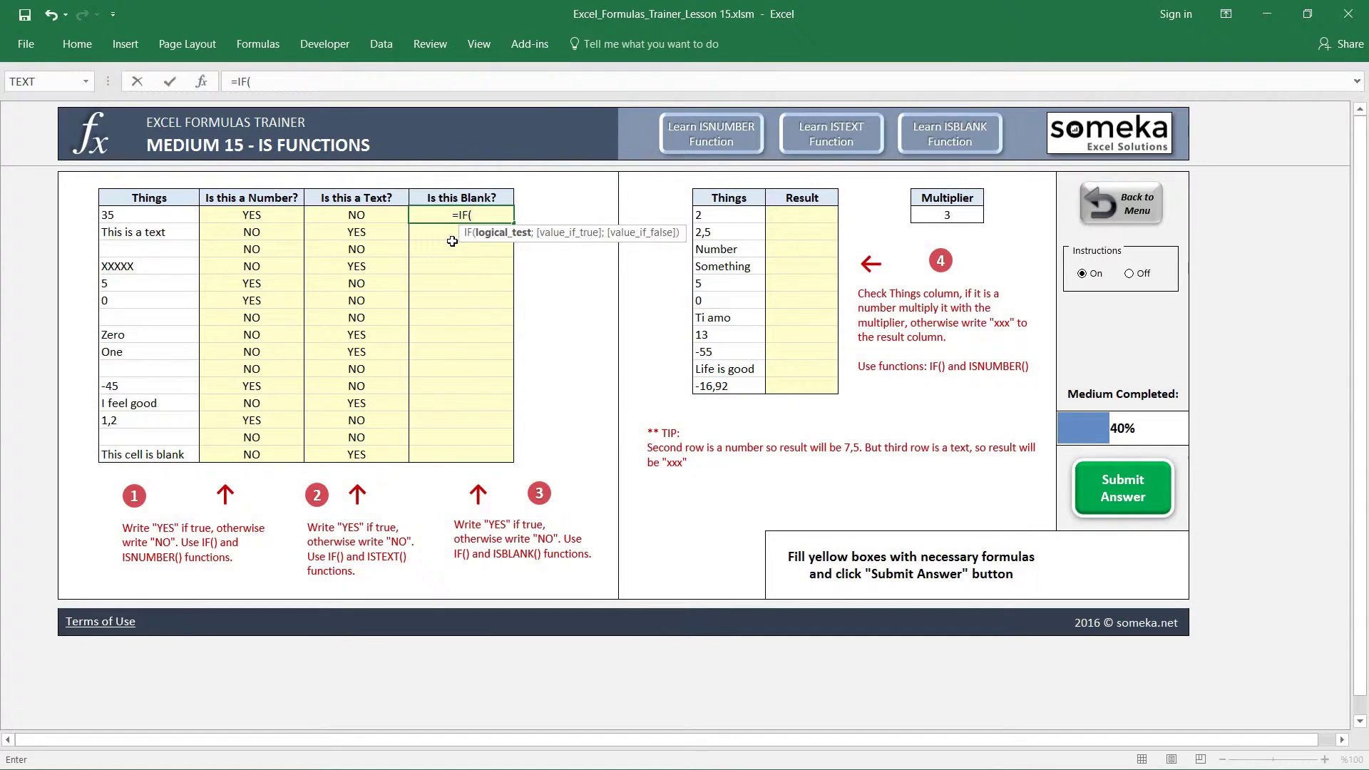
pyautogui.write('ISBLANK(')
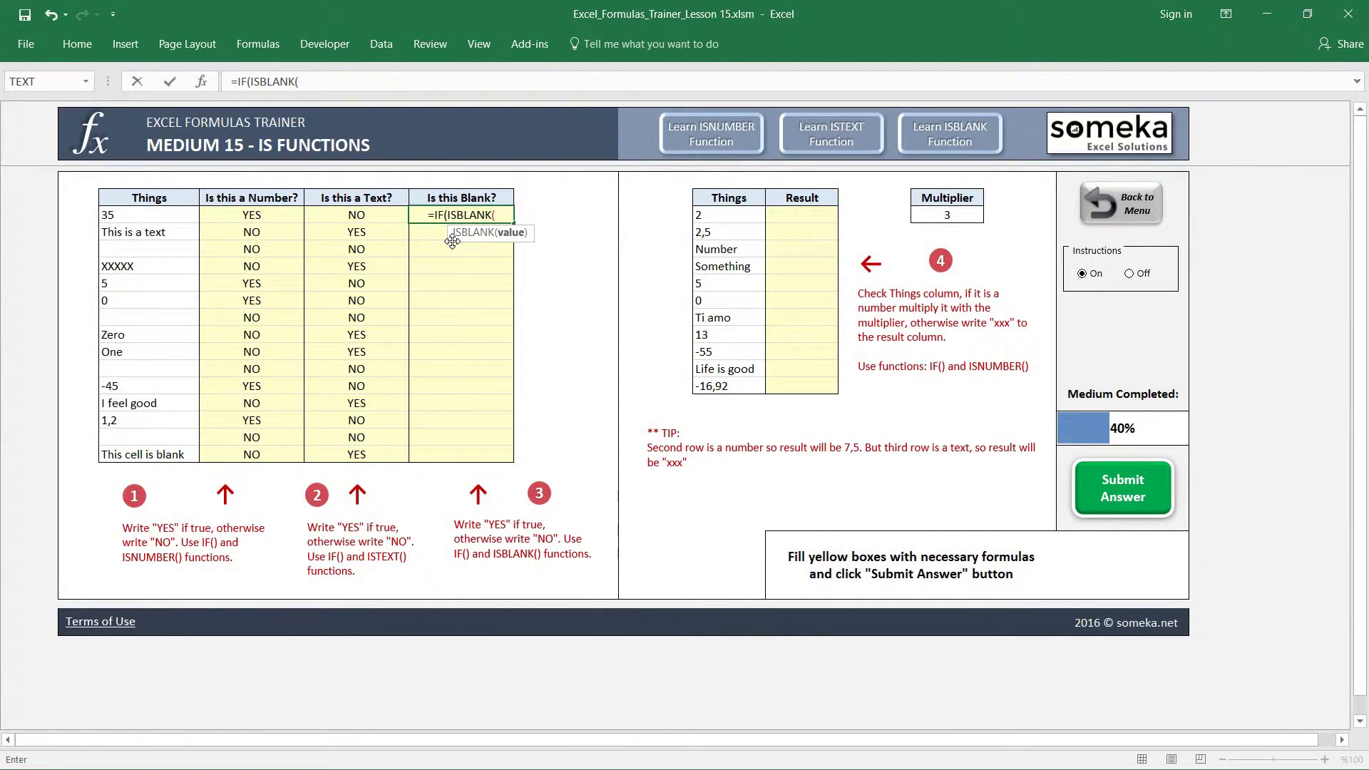
pyautogui.click(135, 215)
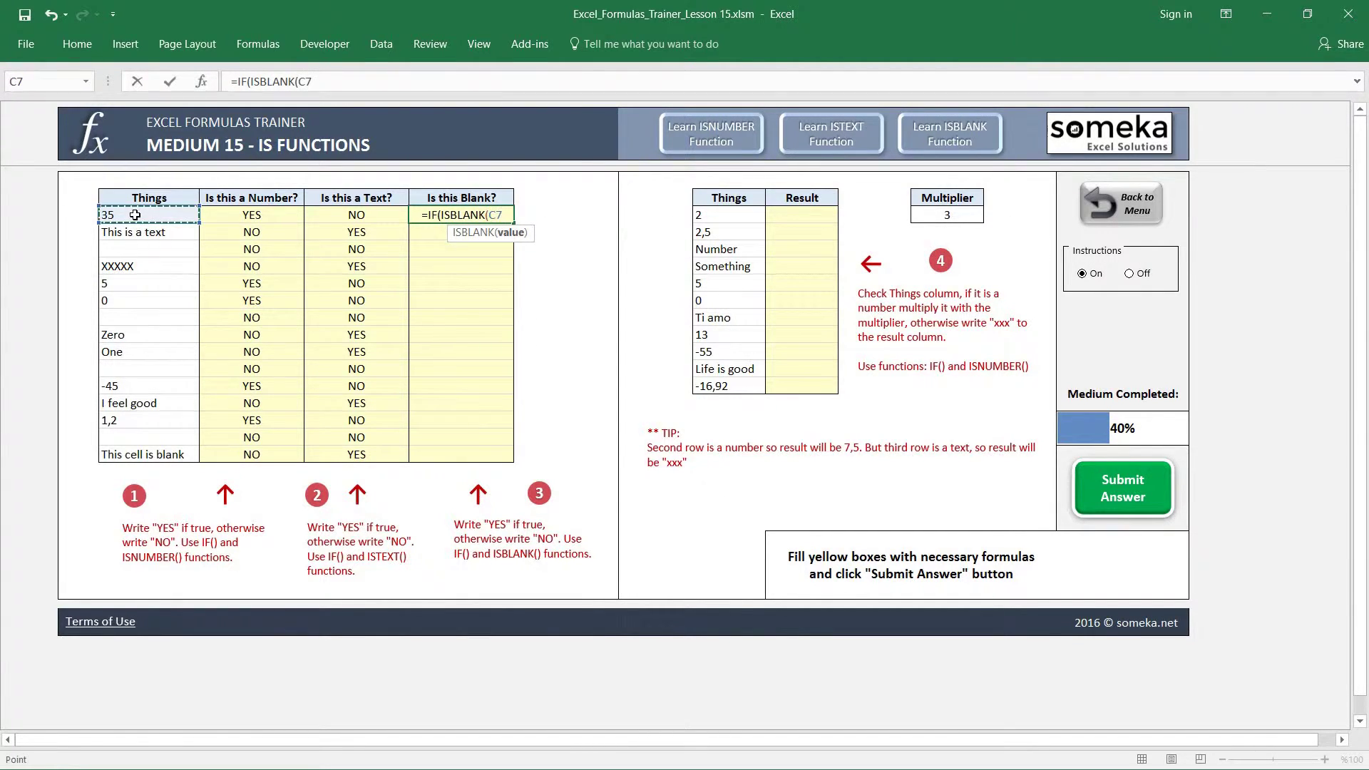
pyautogui.write(');"')
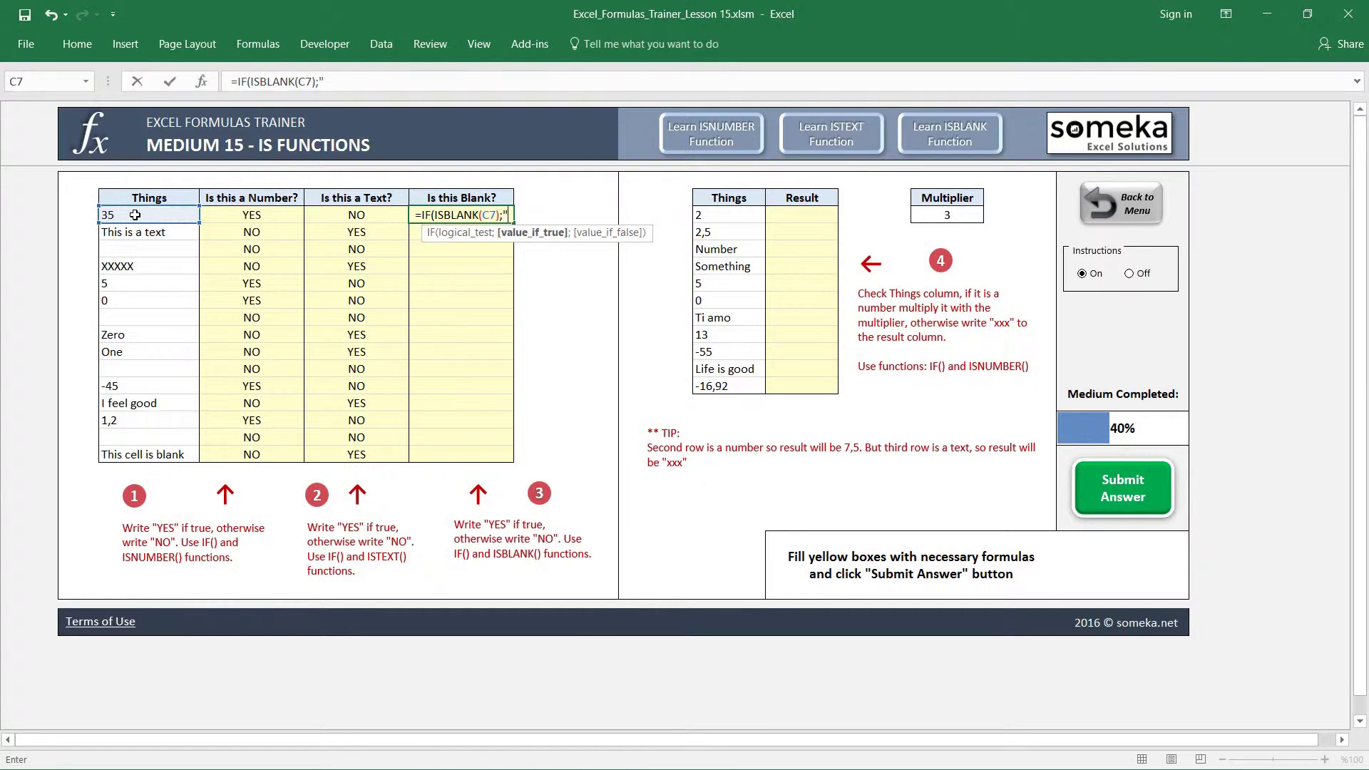
pyautogui.write('YES"')
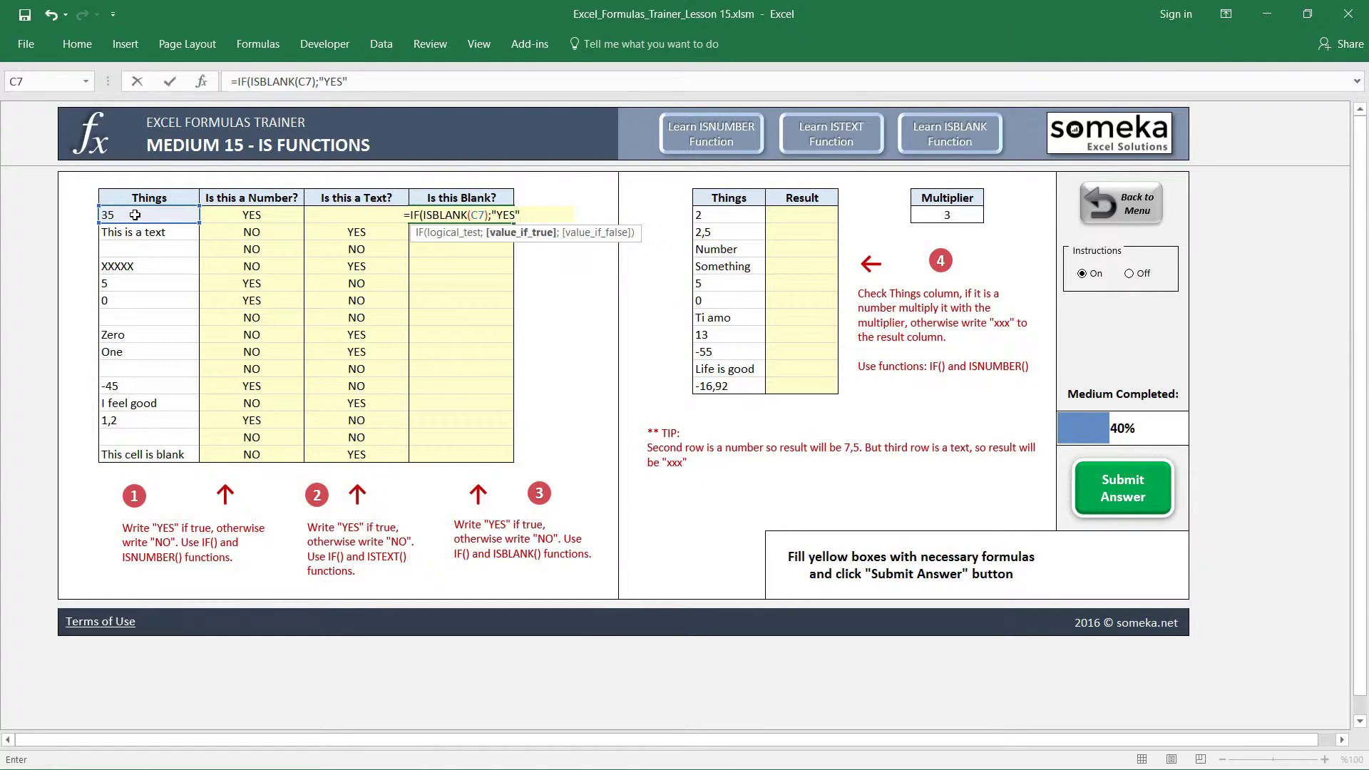
pyautogui.write(';"')
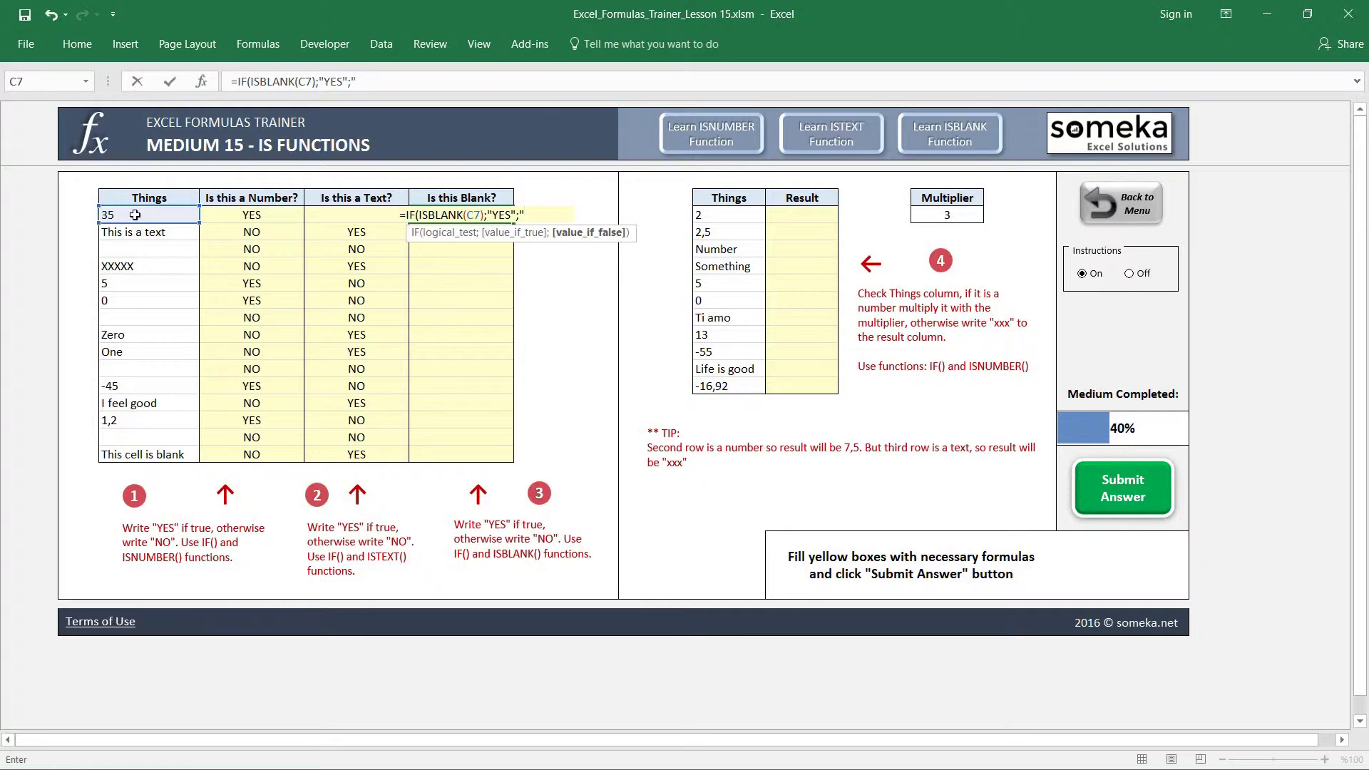
pyautogui.write('NO")')
pyautogui.hotkey('ctrl', 'Return')
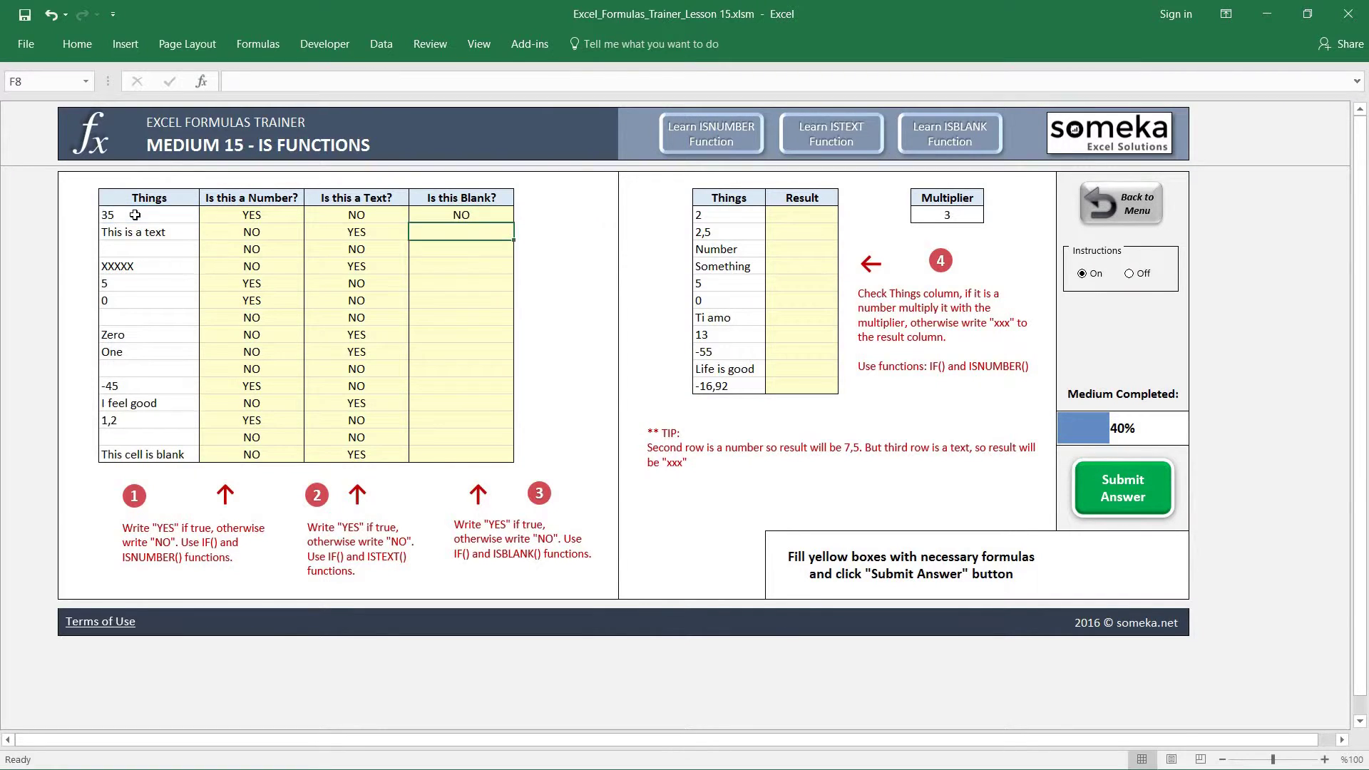
# - Copy the F7 formula and paste it as formulas down F7:F21
pyautogui.hotkey('ctrl', 'c')
pyautogui.hotkey('shift', 'Down')
pyautogui.hotkey('shift', 'Down')
pyautogui.hotkey('shift', 'Down')
pyautogui.hotkey('shift', 'Down')
pyautogui.hotkey('shift', 'Down')
pyautogui.hotkey('shift', 'Down')
pyautogui.hotkey('shift', 'Down')
pyautogui.hotkey('shift', 'Down')
pyautogui.hotkey('shift', 'Down')
pyautogui.hotkey('shift', 'Down')
pyautogui.hotkey('shift', 'Down')
pyautogui.hotkey('shift', 'Down')
pyautogui.hotkey('shift', 'Down')
pyautogui.hotkey('shift', 'Down')
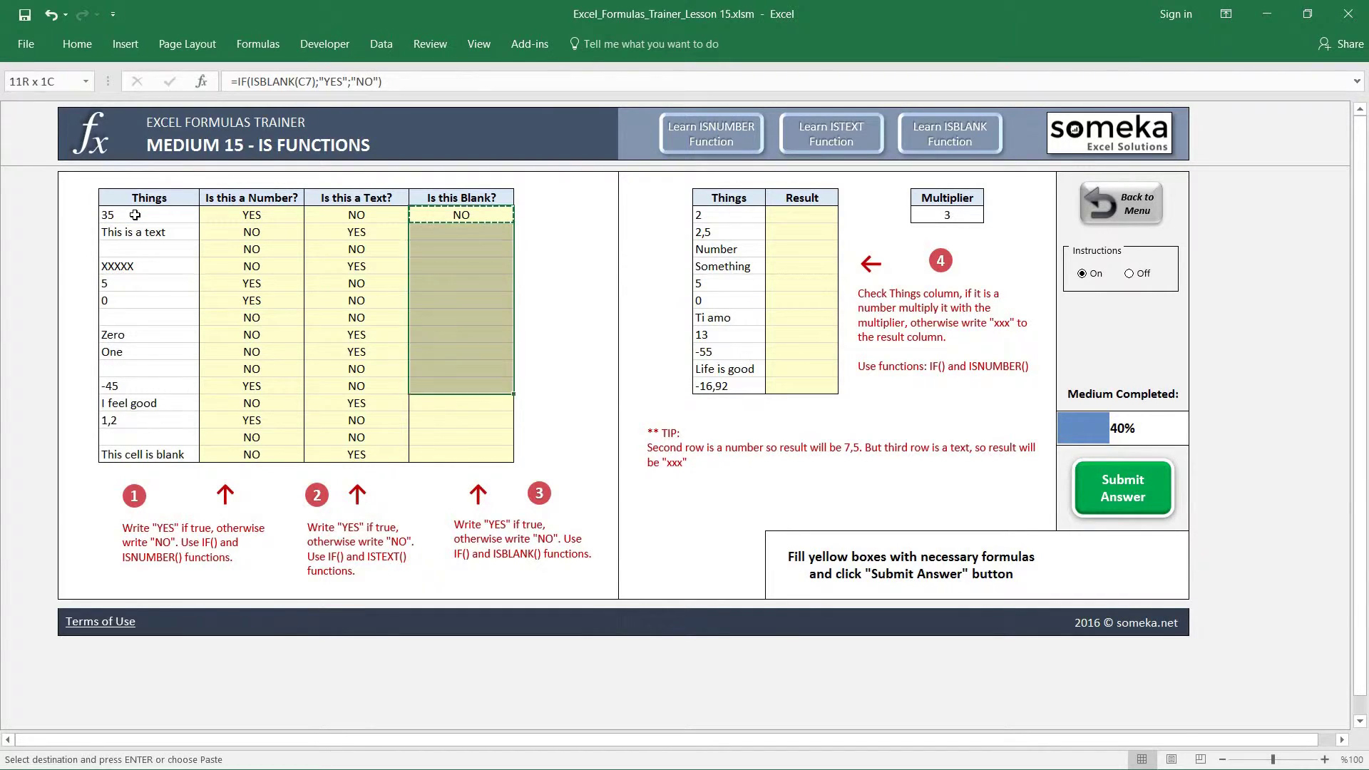
pyautogui.hotkey('ctrl', 'alt', 'v')
pyautogui.press('f')
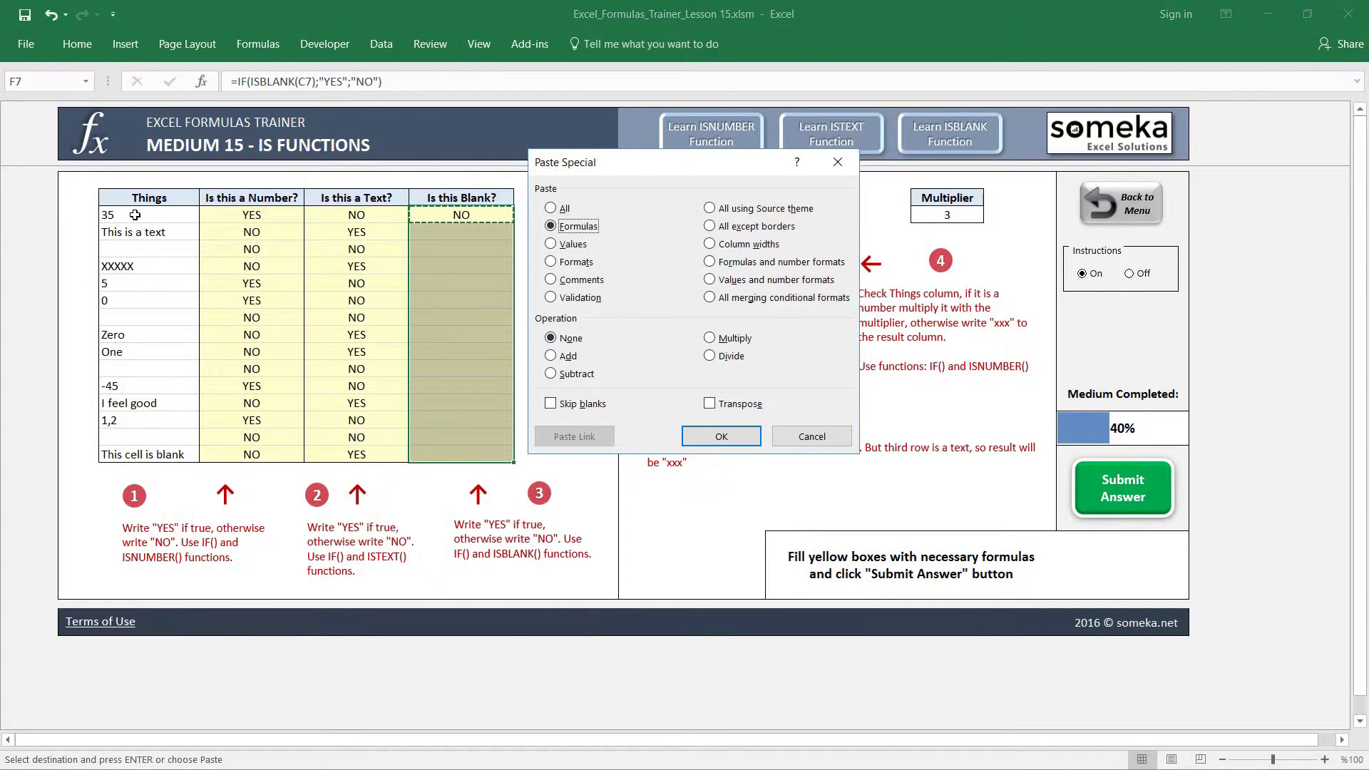
pyautogui.press('Return')
pyautogui.press('Down')
pyautogui.press('Escape')
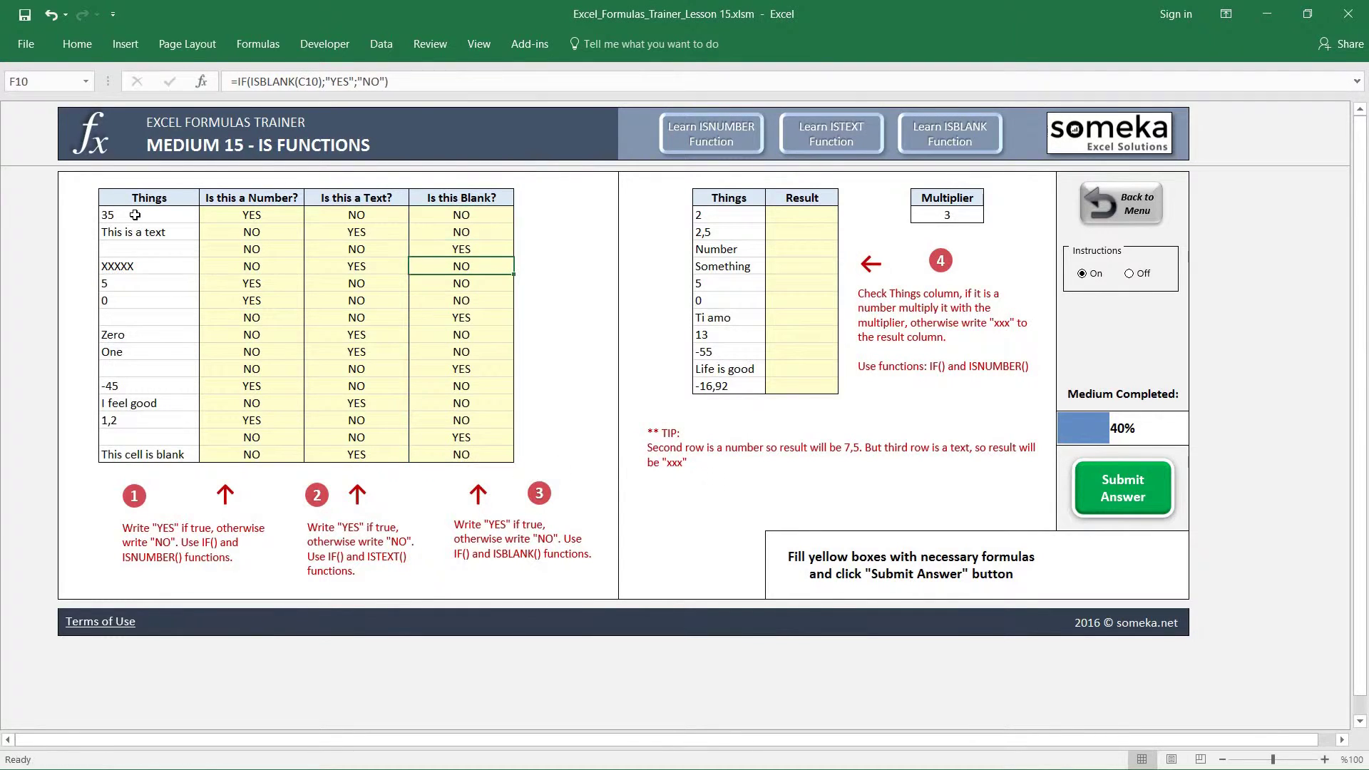
pyautogui.press('Down')
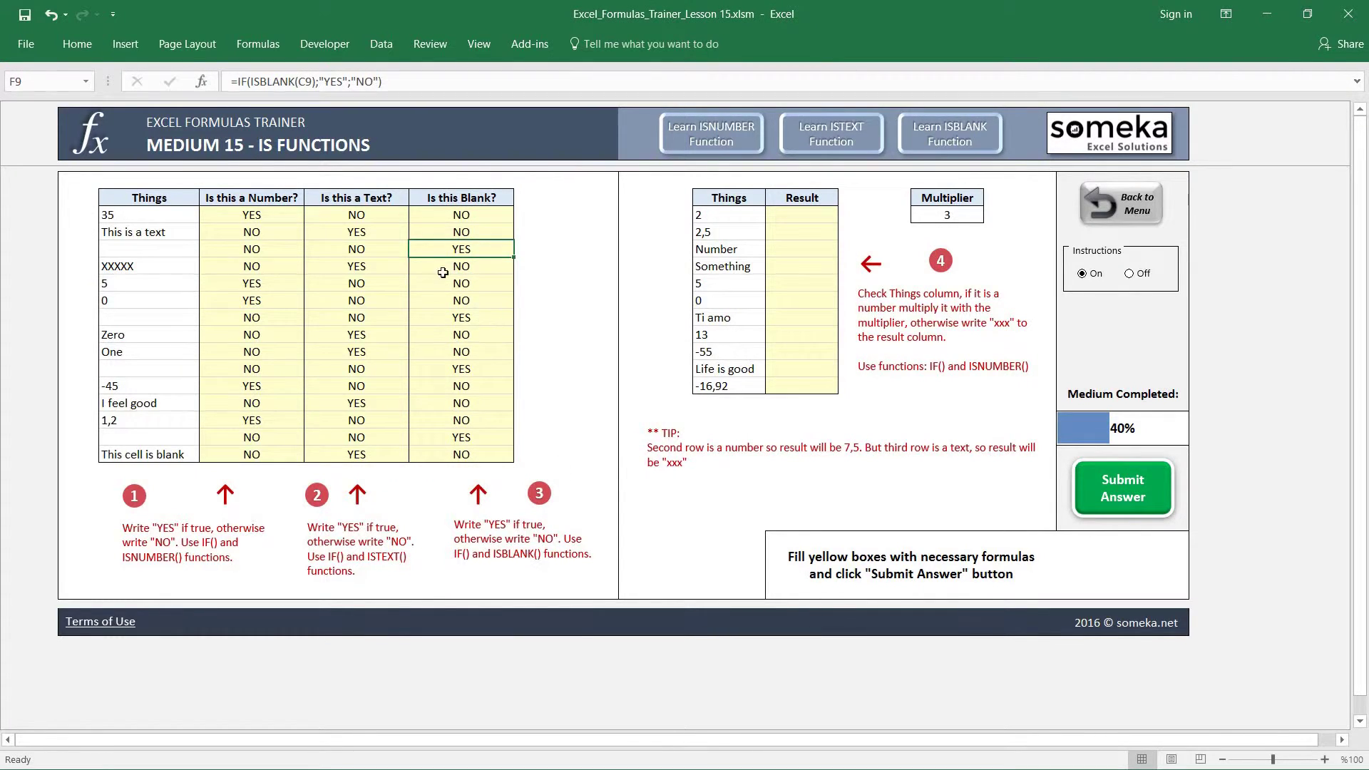
pyautogui.click(142, 248)
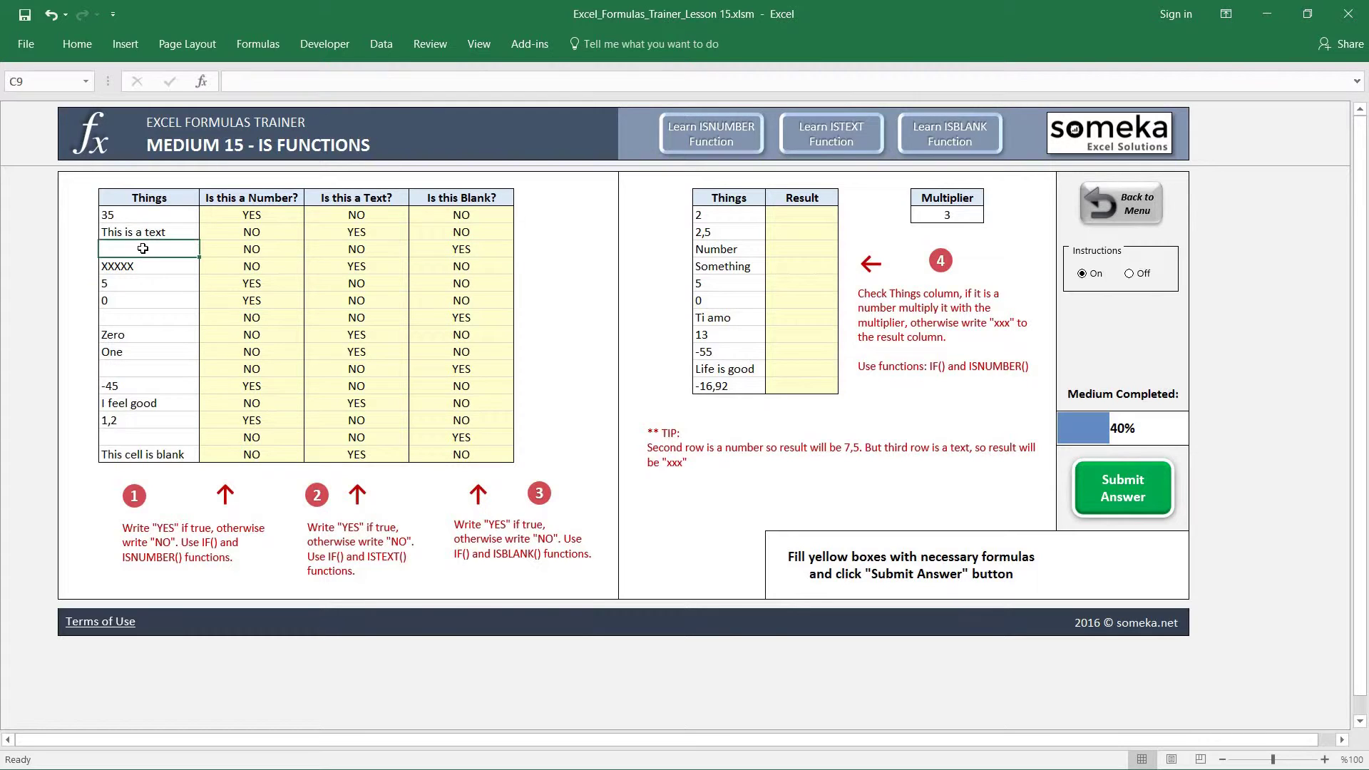
pyautogui.click(498, 252)
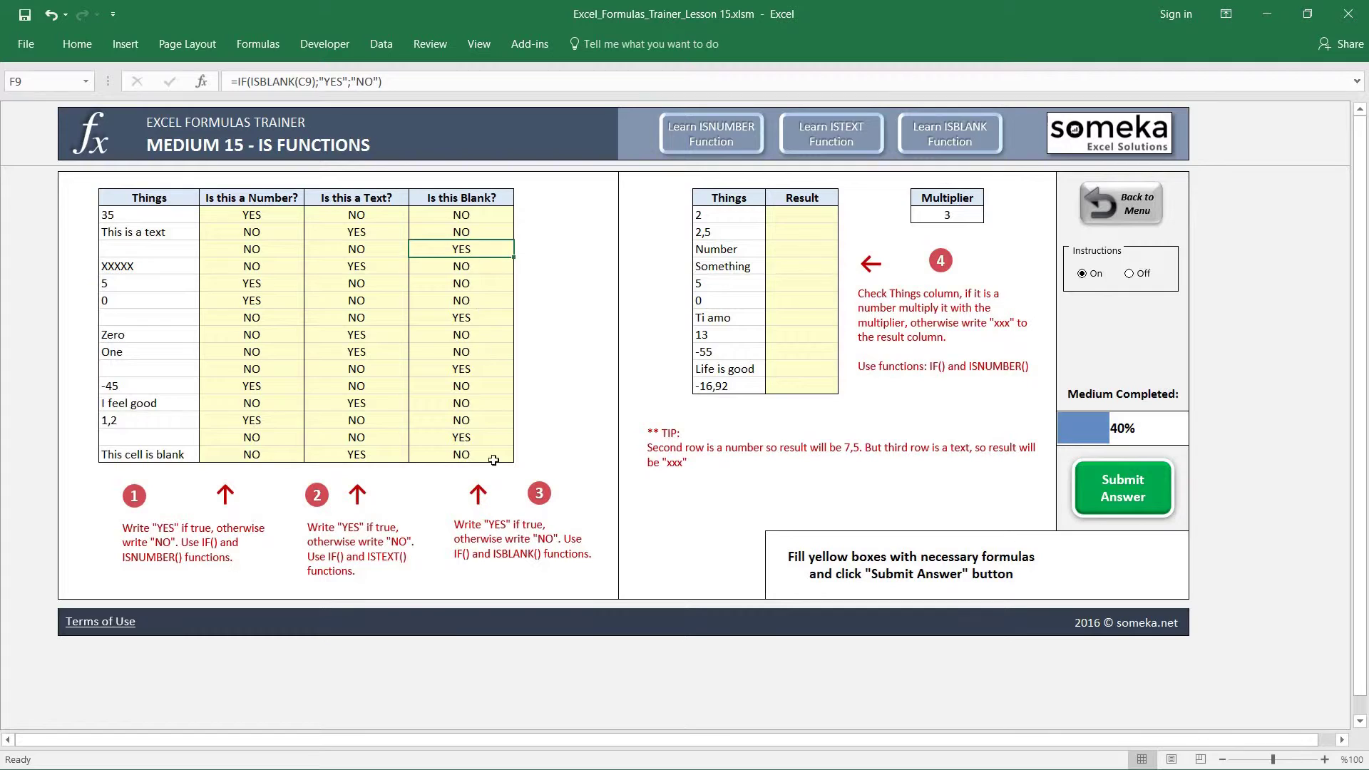
pyautogui.click(149, 248)
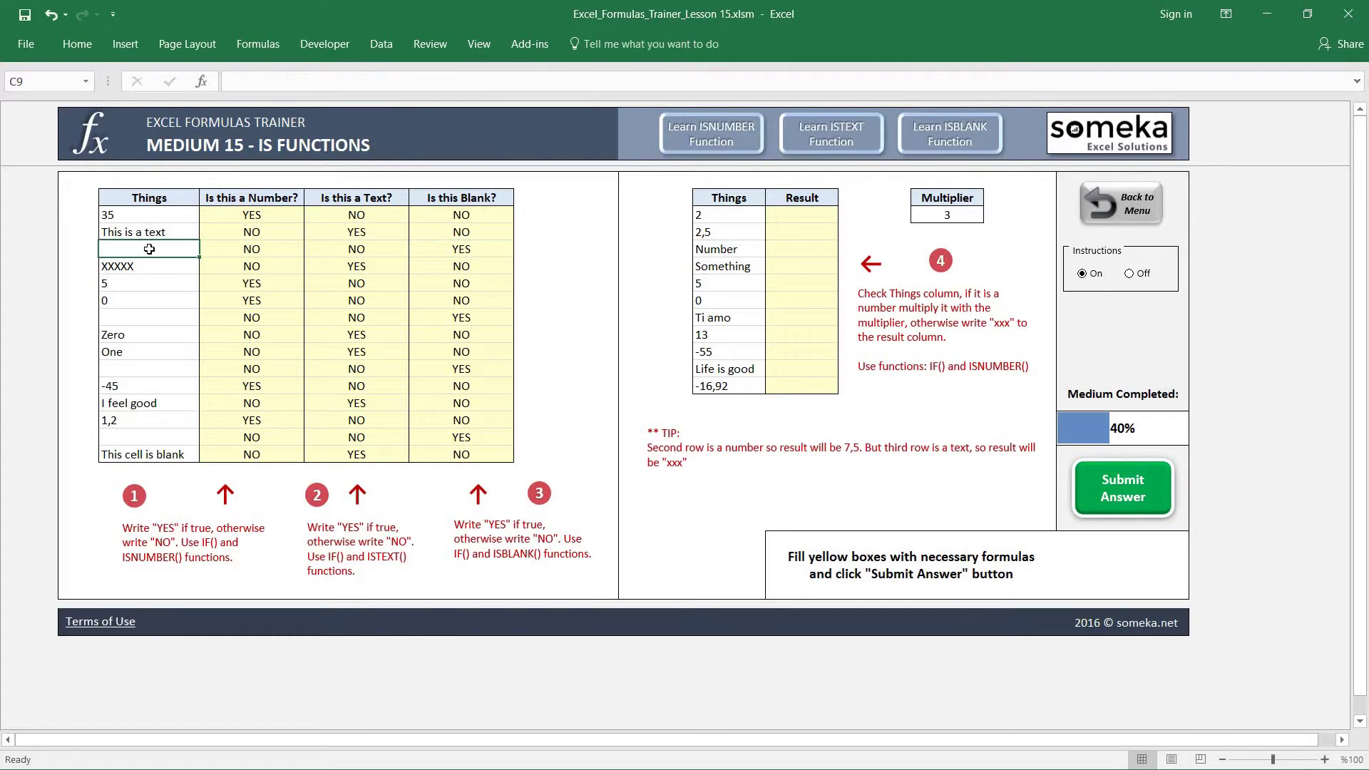
pyautogui.doubleClick(150, 249)
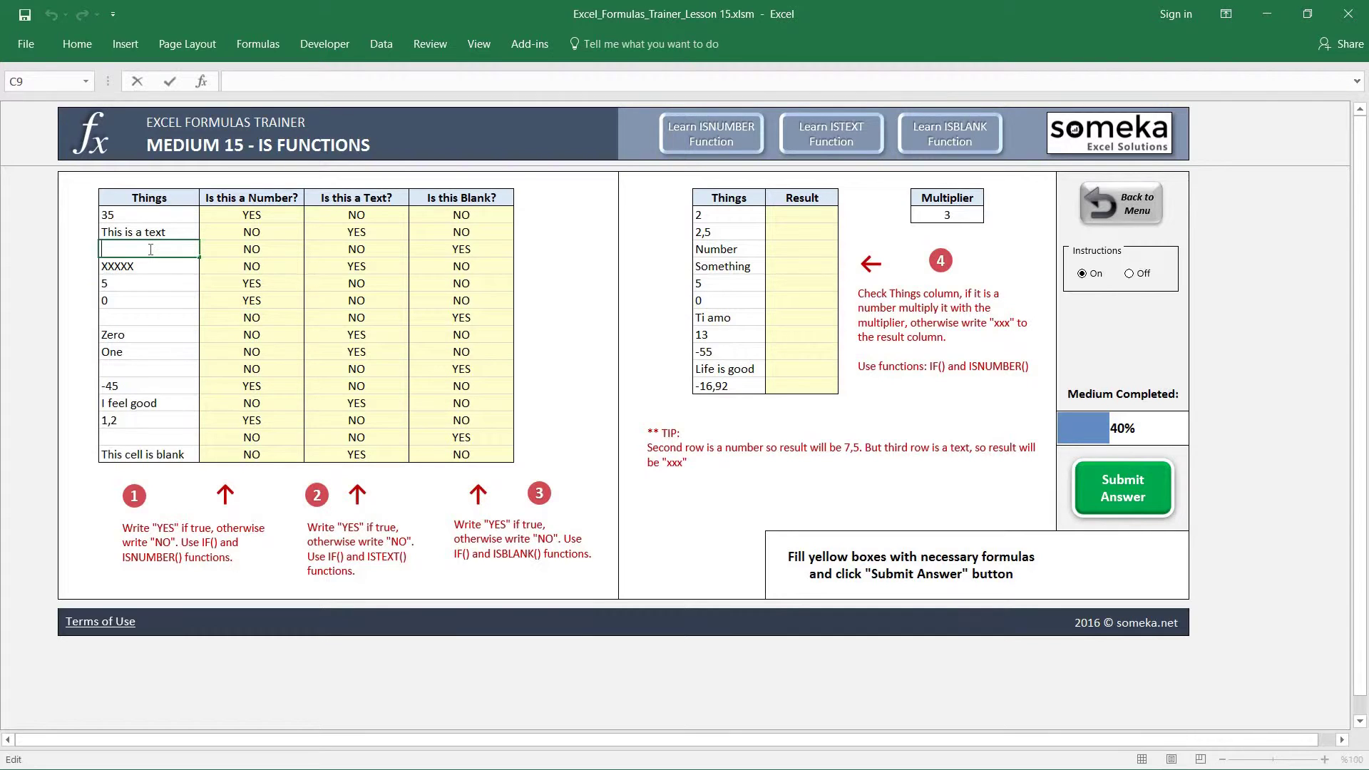
pyautogui.press('Return')
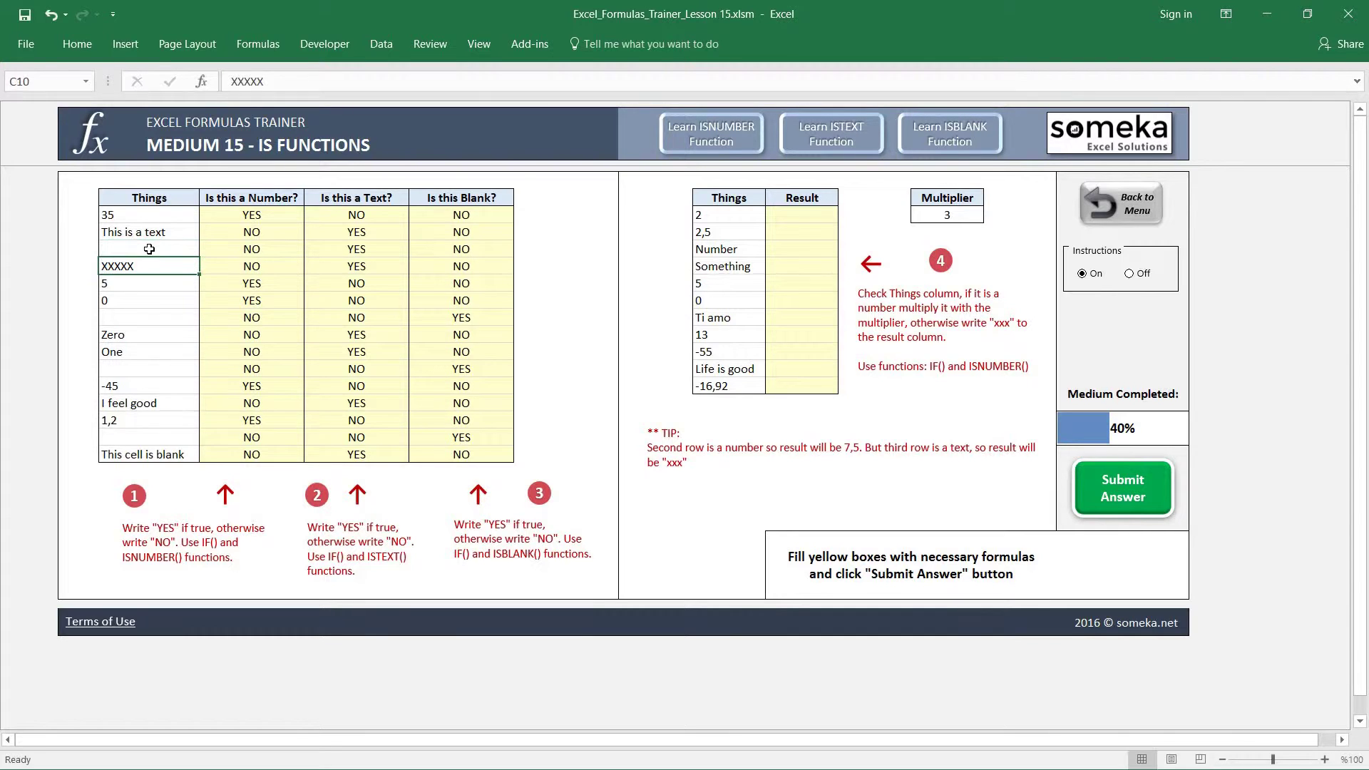
pyautogui.press('Up')
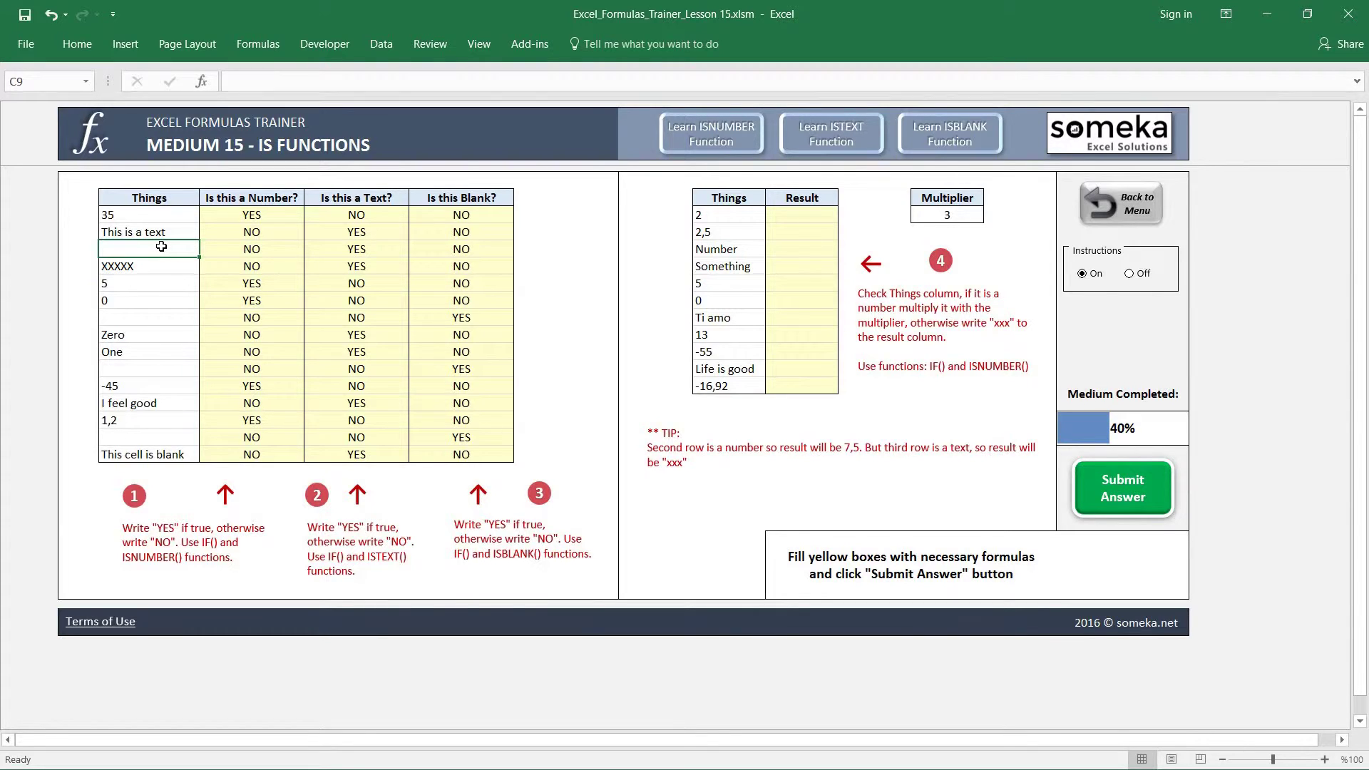
pyautogui.press('Delete')
pyautogui.write('=')
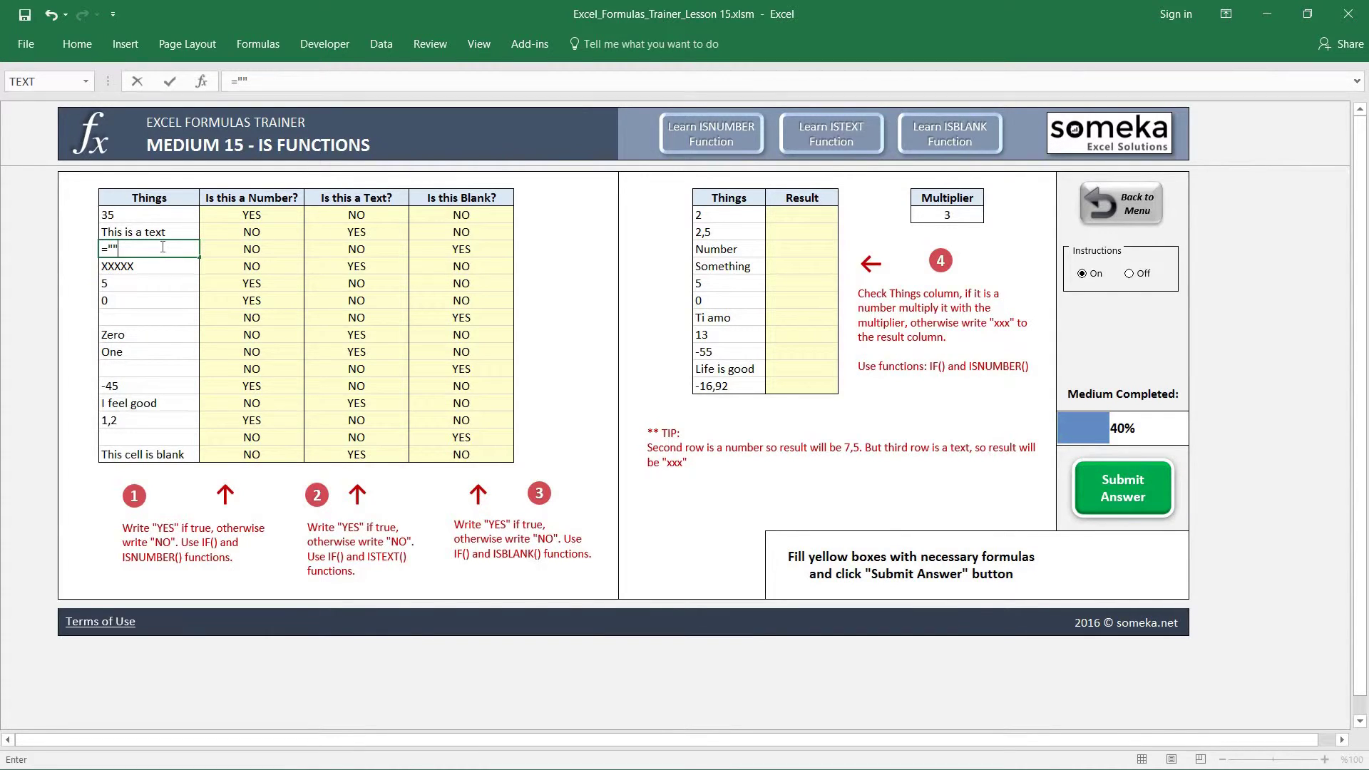
pyautogui.write('""')
pyautogui.hotkey('ctrl', 'Return')
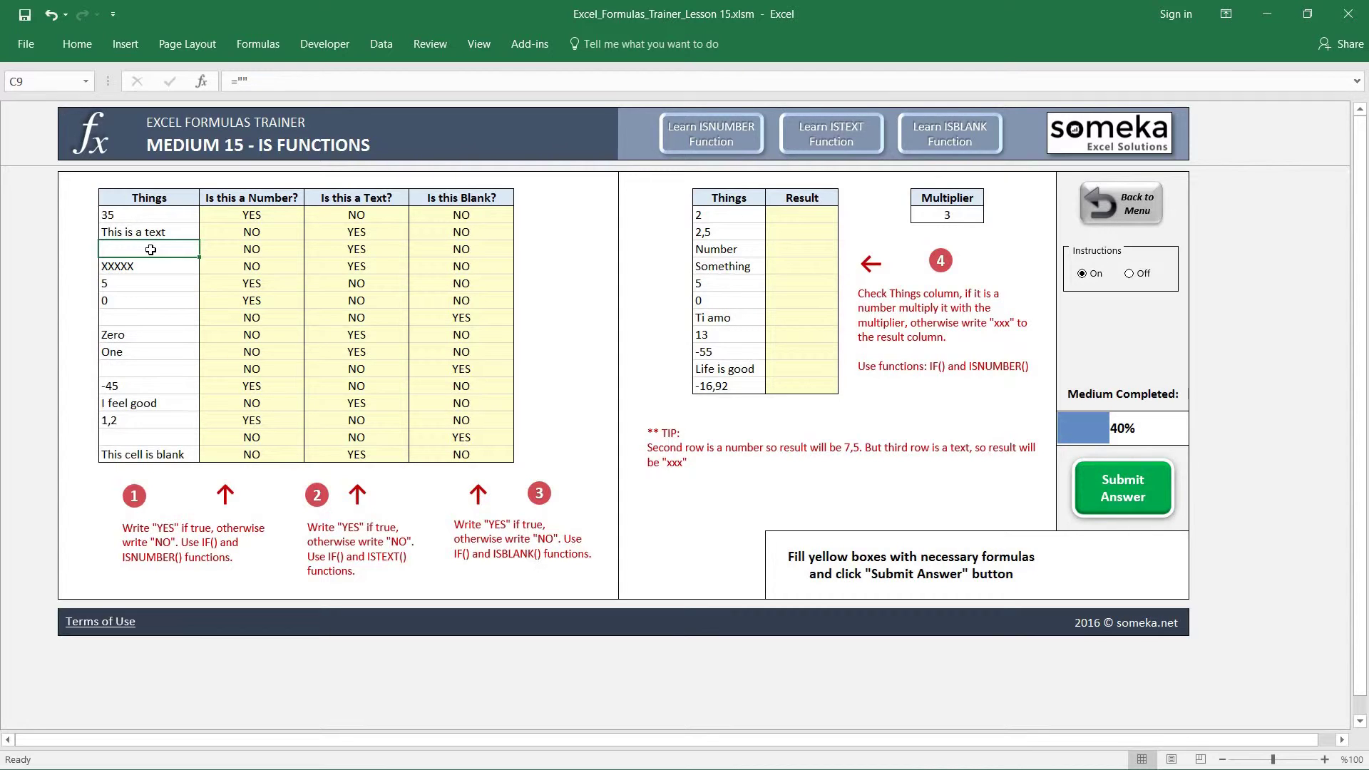
pyautogui.press('Delete')
# - Enter a test formula =LEN(C9) in G9 to measure the third Things entry
pyautogui.press('Right')
pyautogui.press('Right')
pyautogui.press('Right')
pyautogui.press('Right')
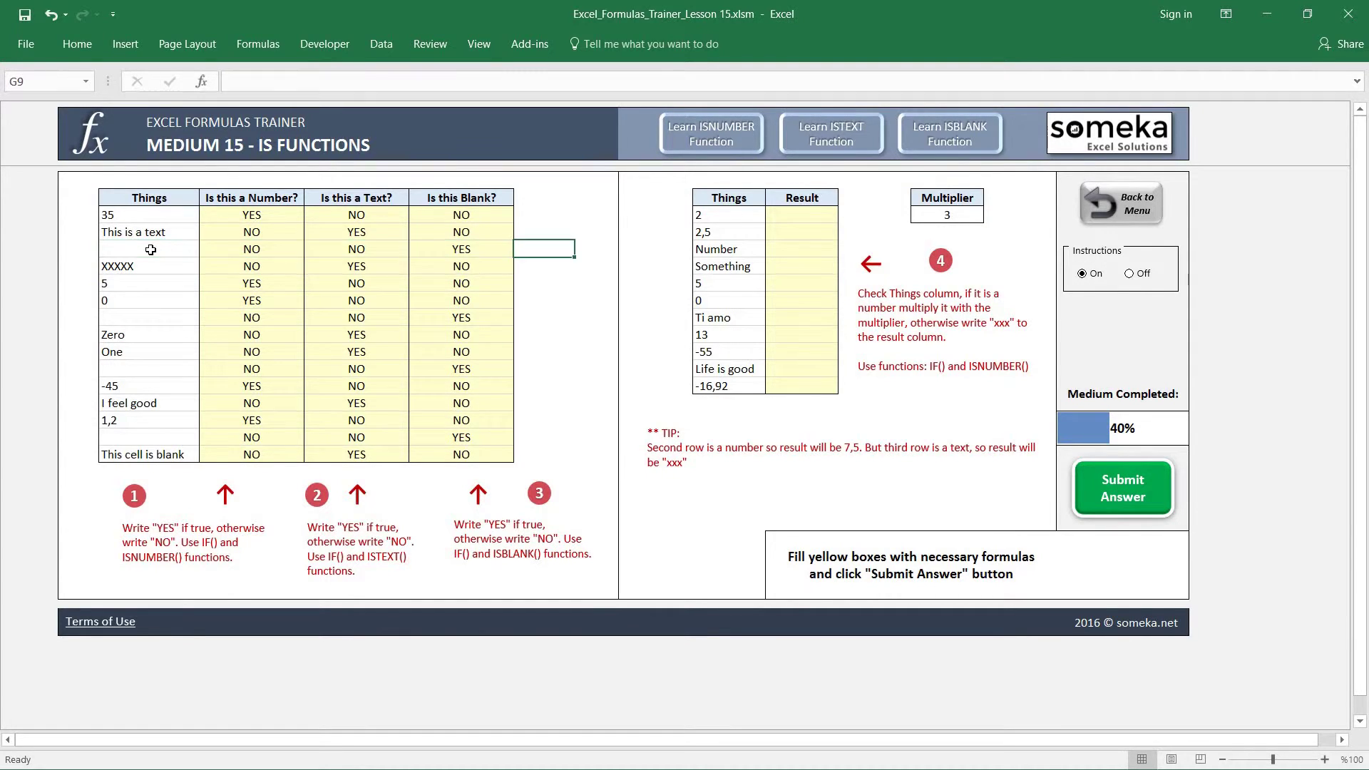
pyautogui.write('=LEN')
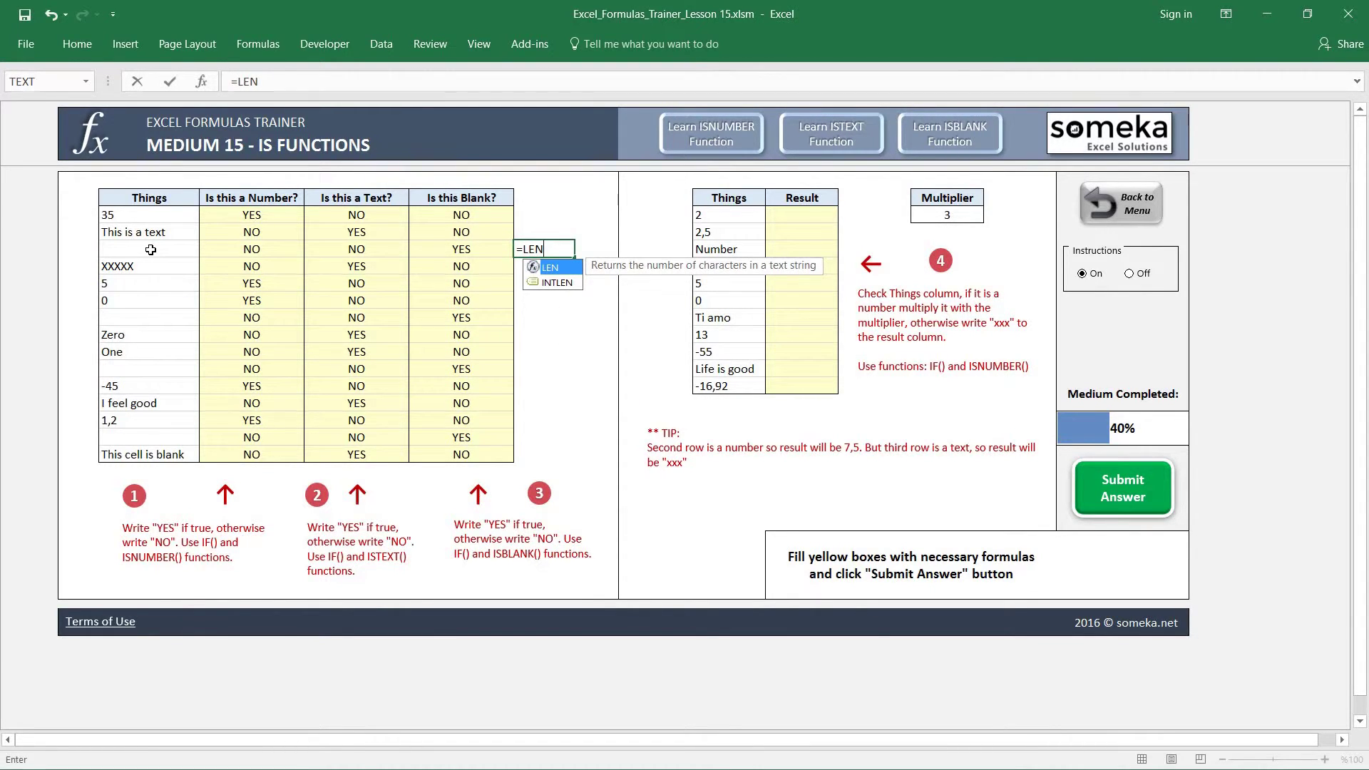
pyautogui.write('(')
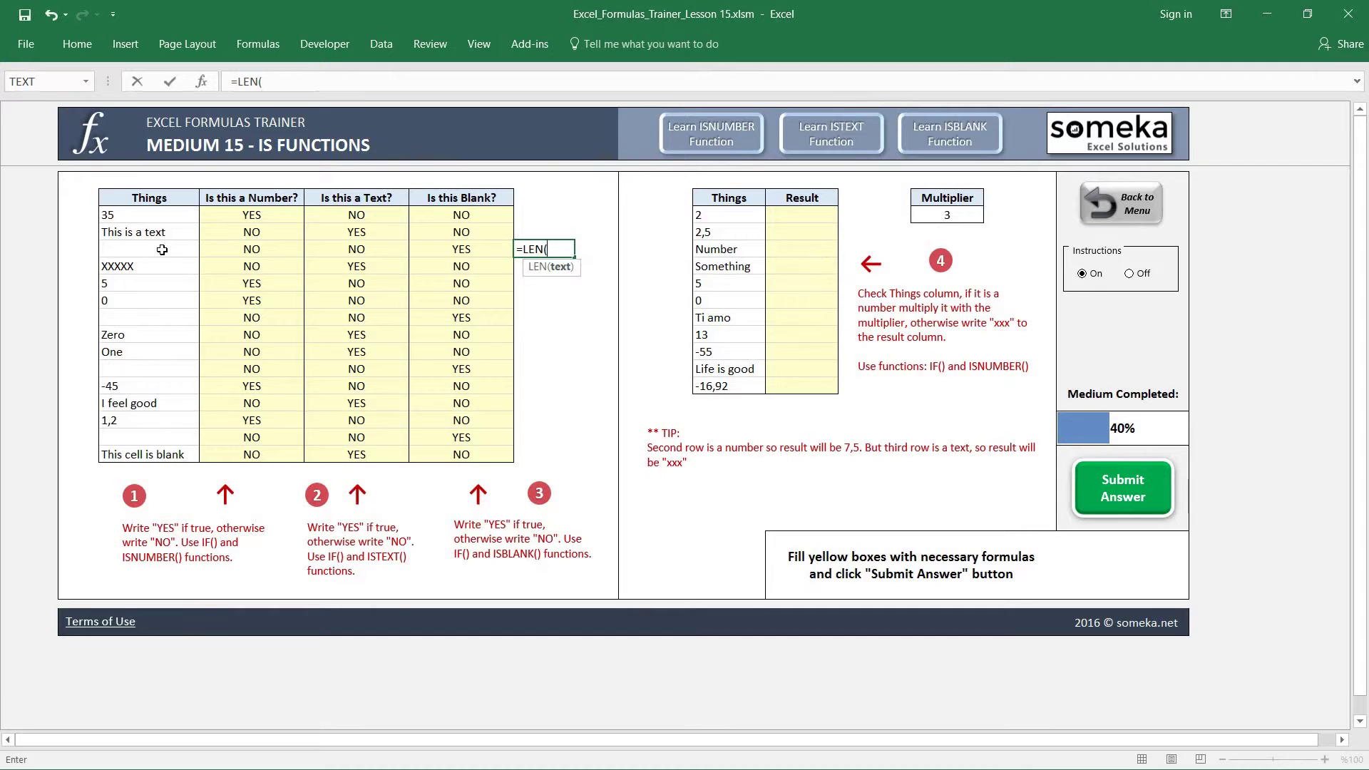
pyautogui.click(143, 249)
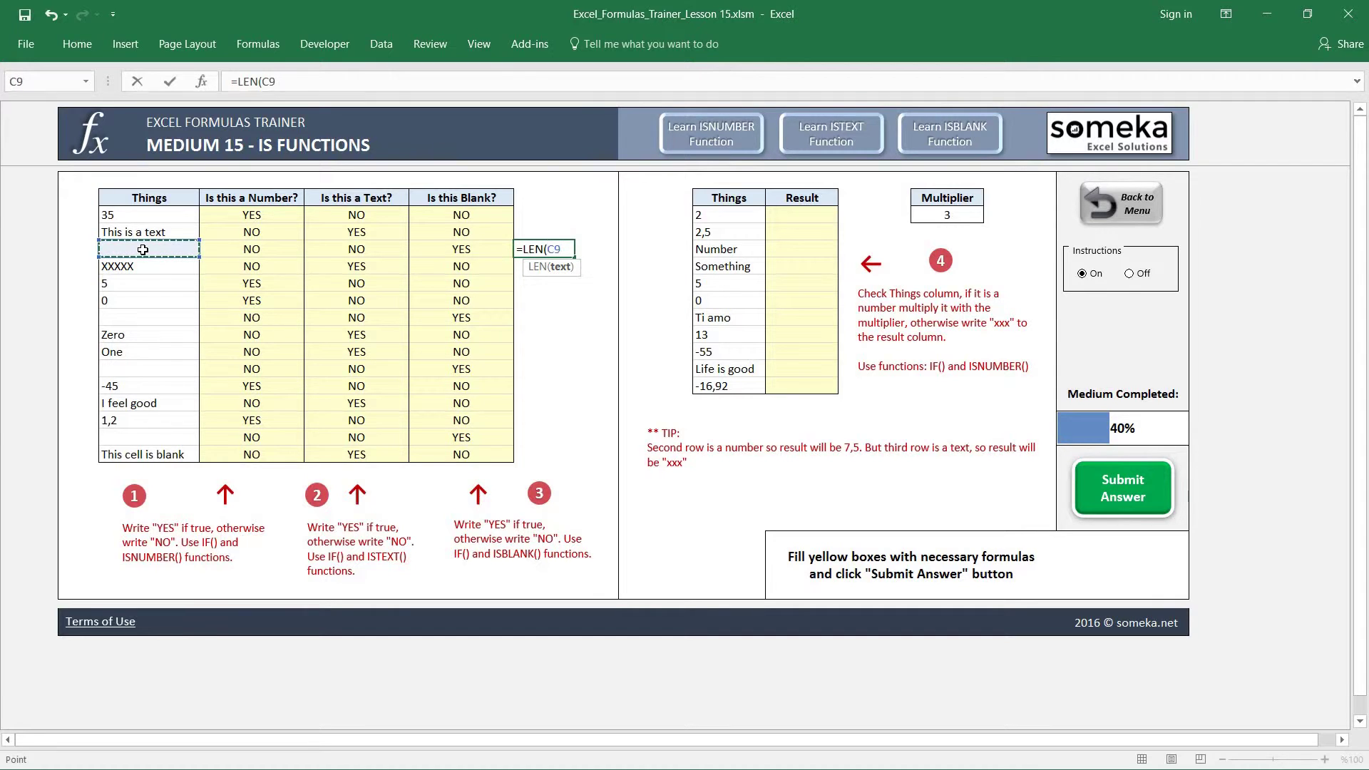
pyautogui.write(')')
pyautogui.press('Return')
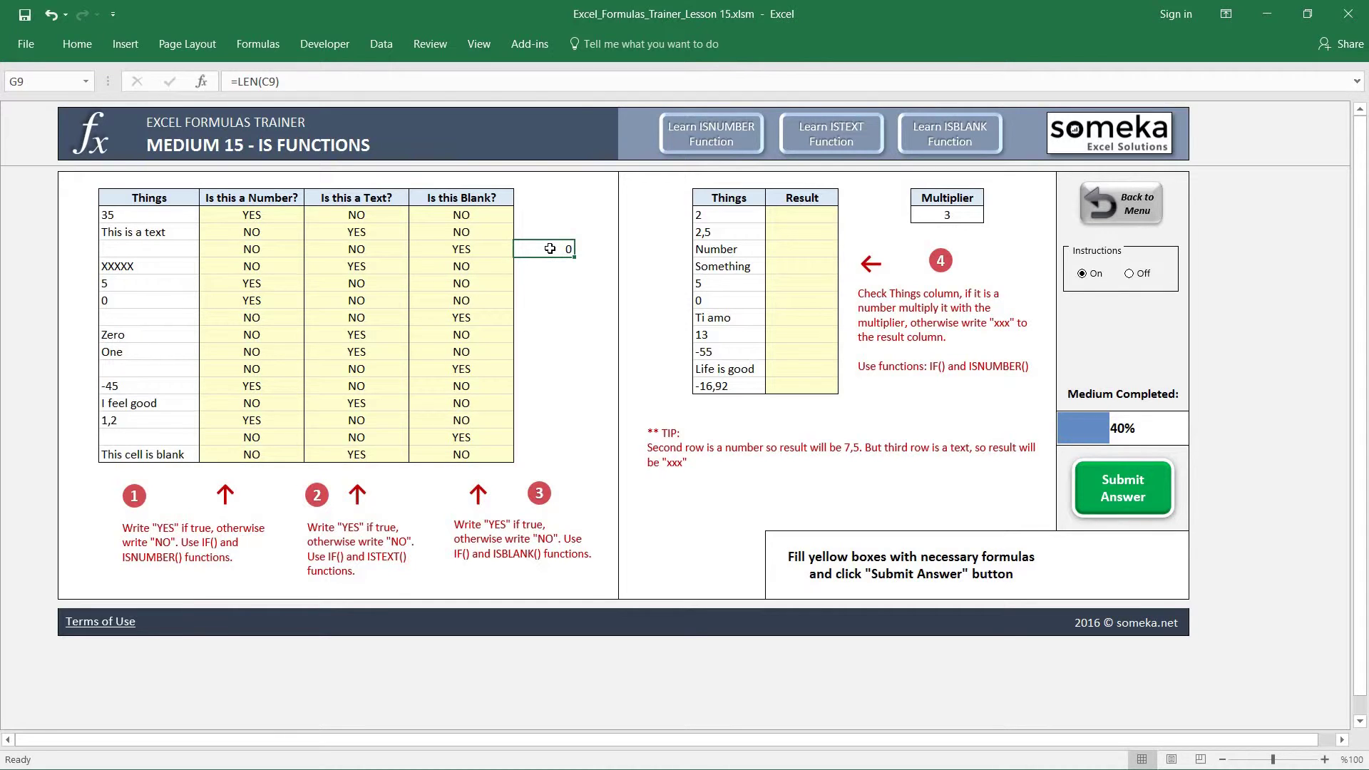
# - Wrap the test as =IF(LEN(C9)>0;"Greater than zero";"zero")
pyautogui.click(240, 81)
pyautogui.write('IF(')
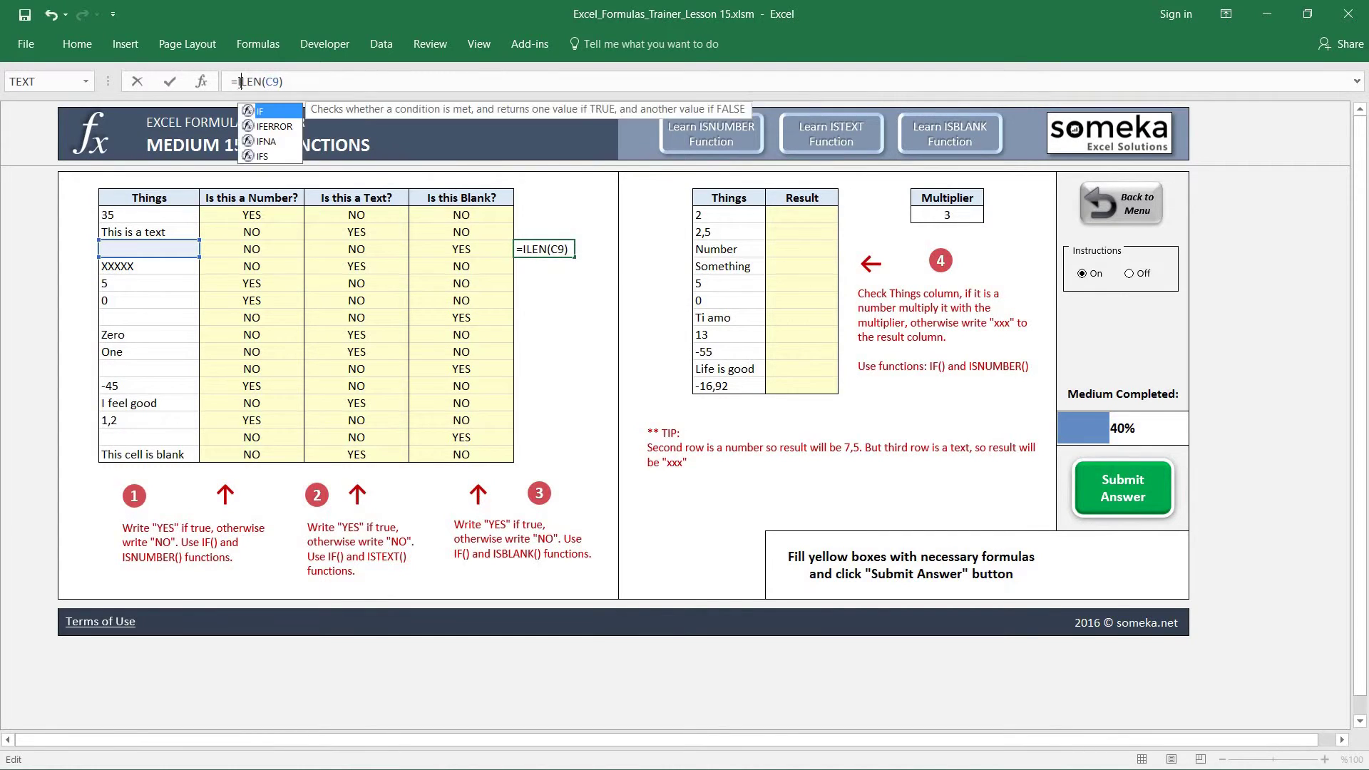
pyautogui.click(327, 78)
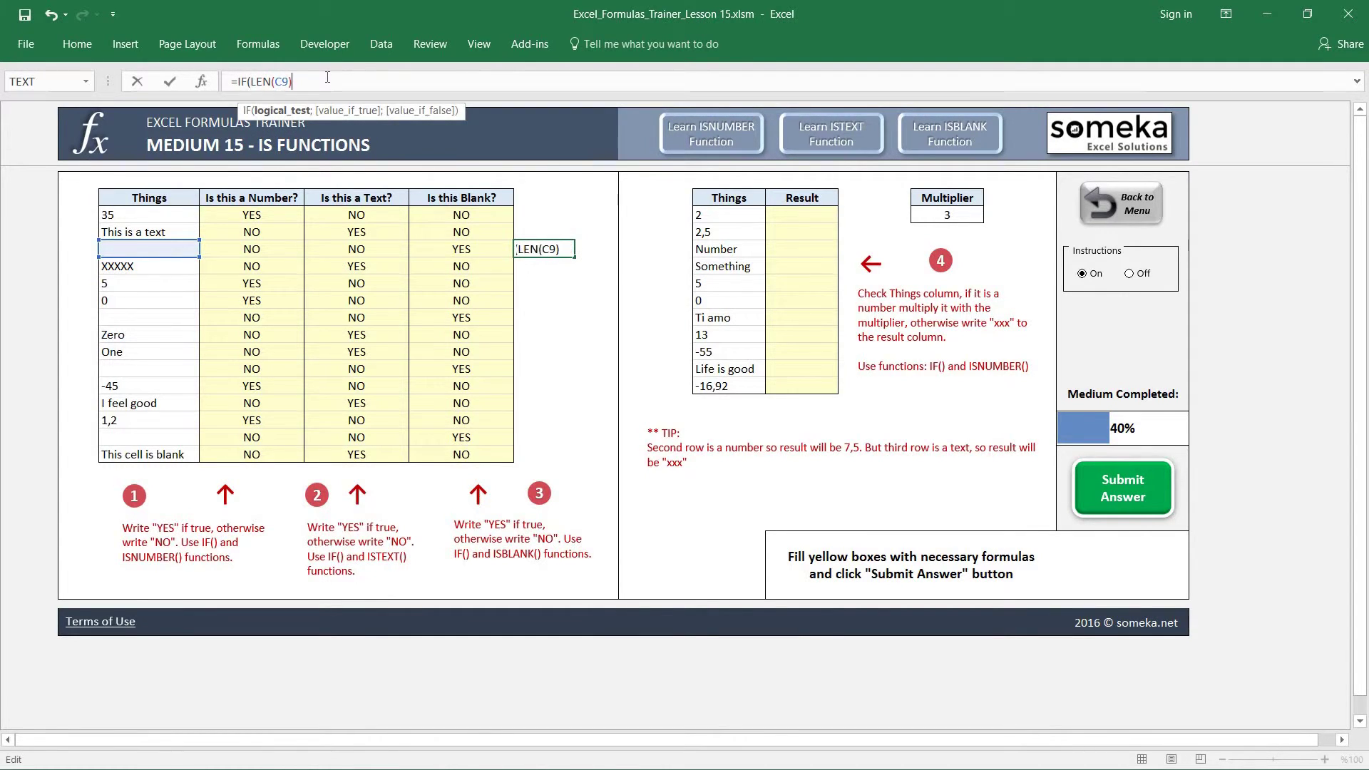
pyautogui.write('>0;"Great')
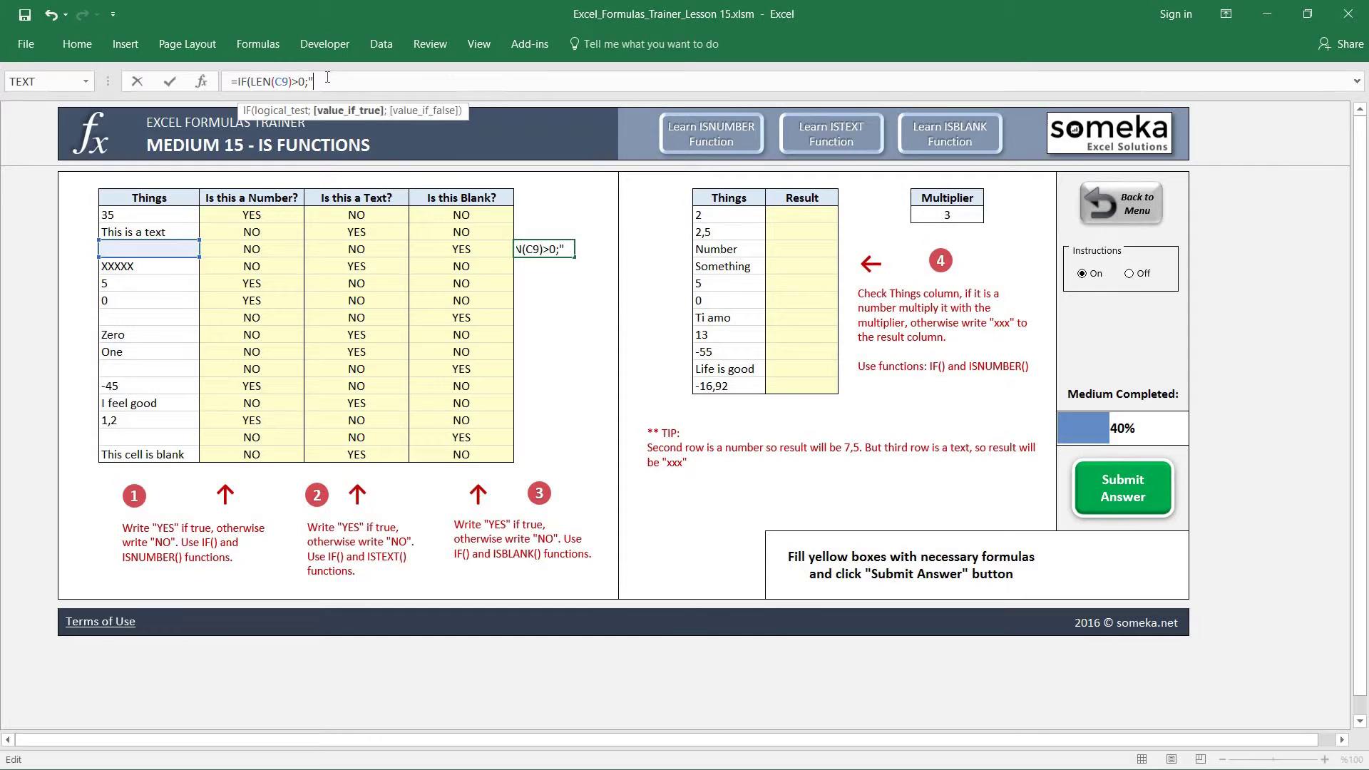
pyautogui.write('er than zero";')
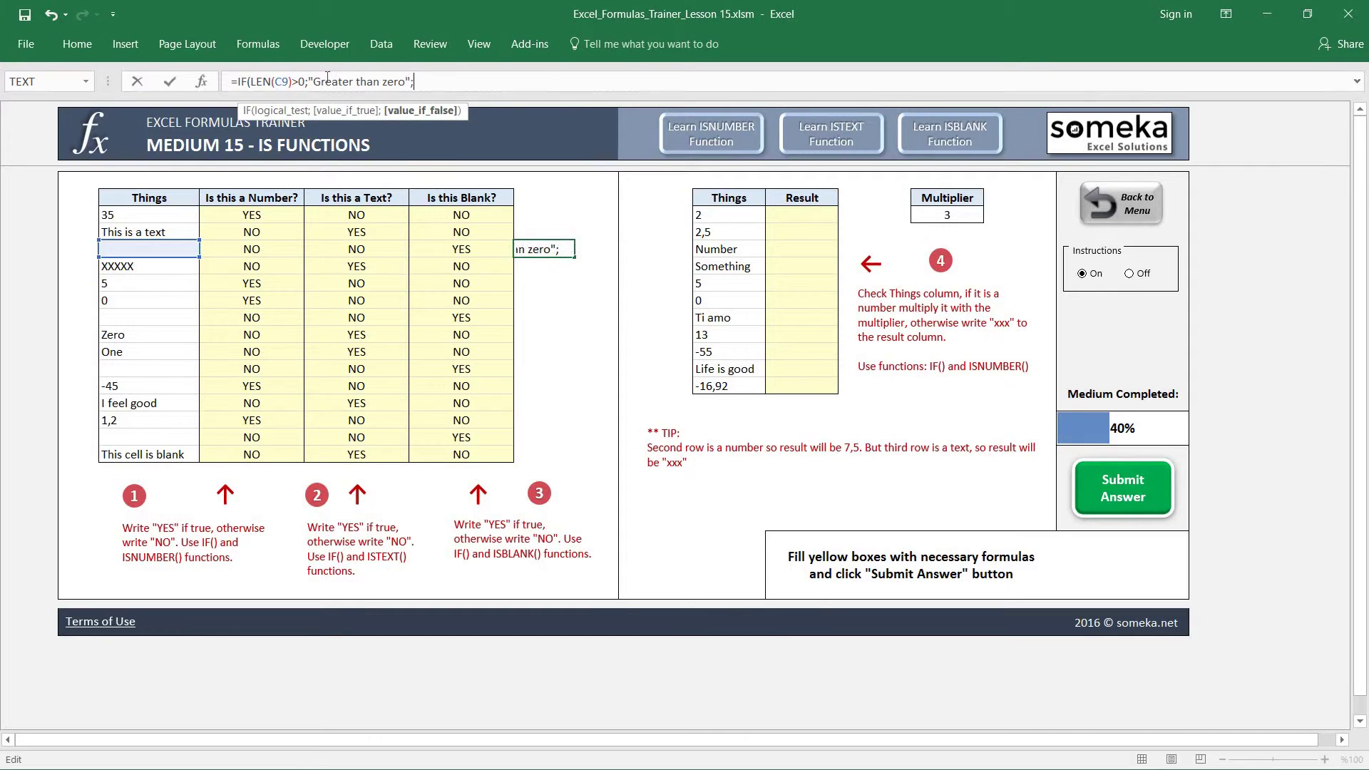
pyautogui.write('"zero")')
pyautogui.press('Return')
pyautogui.press('Up')
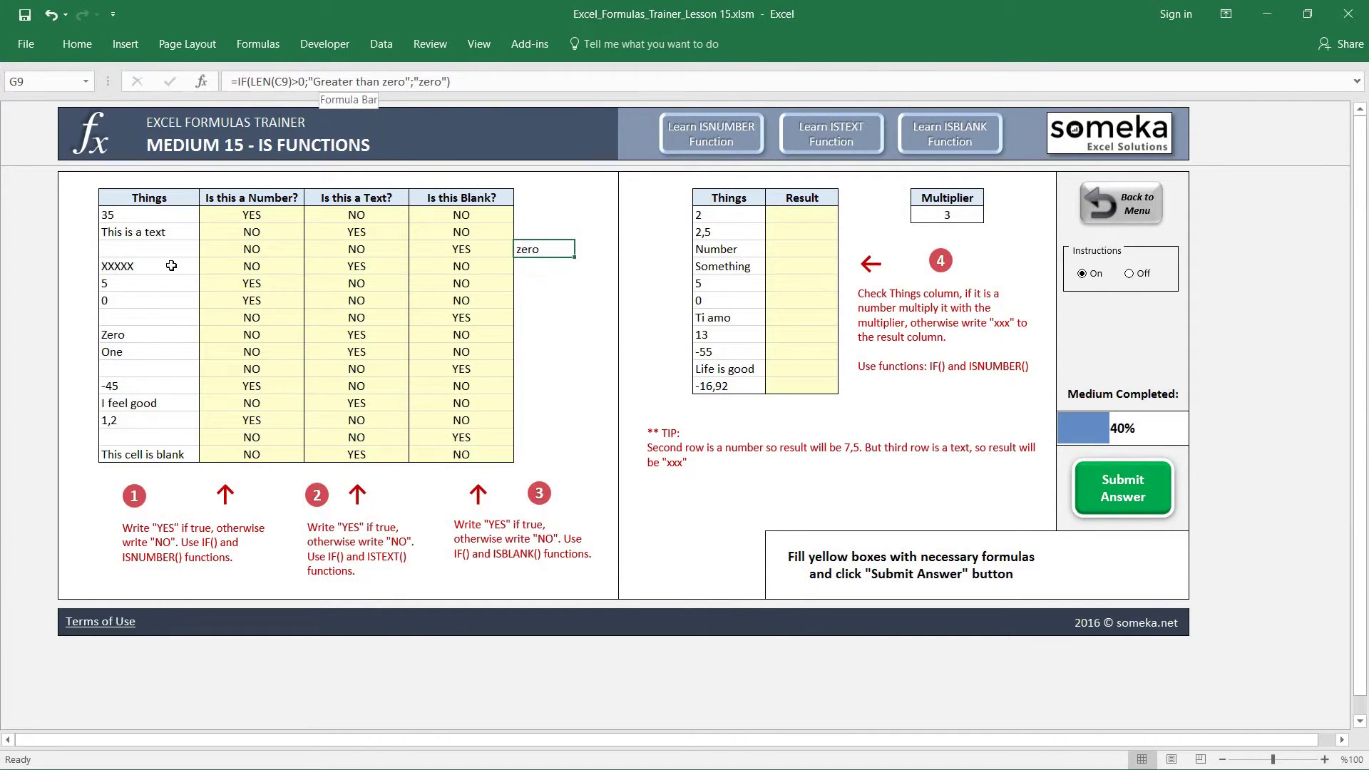
# - Re-commit C9 in place, then delete the G9 test formula and clear C9
pyautogui.click(153, 248)
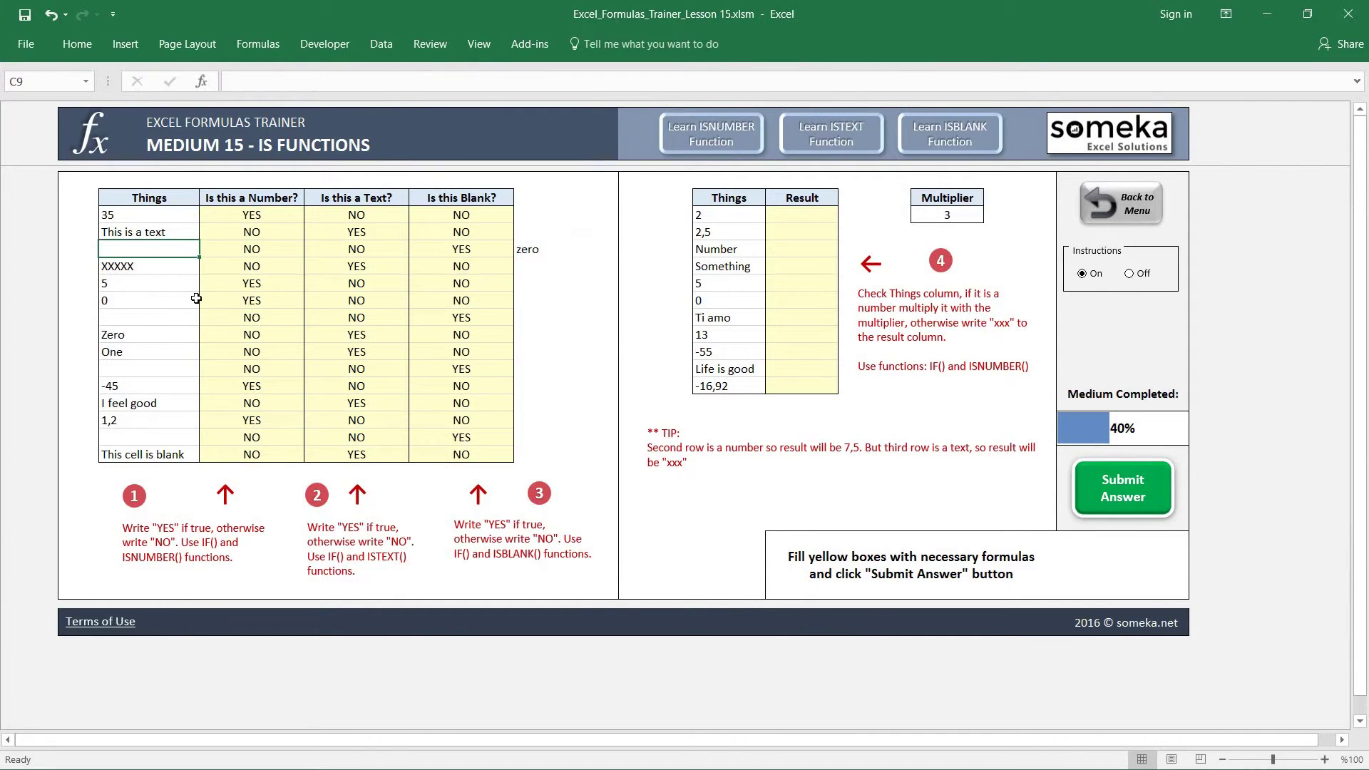
pyautogui.press('F2')
pyautogui.hotkey('ctrl', 'Return')
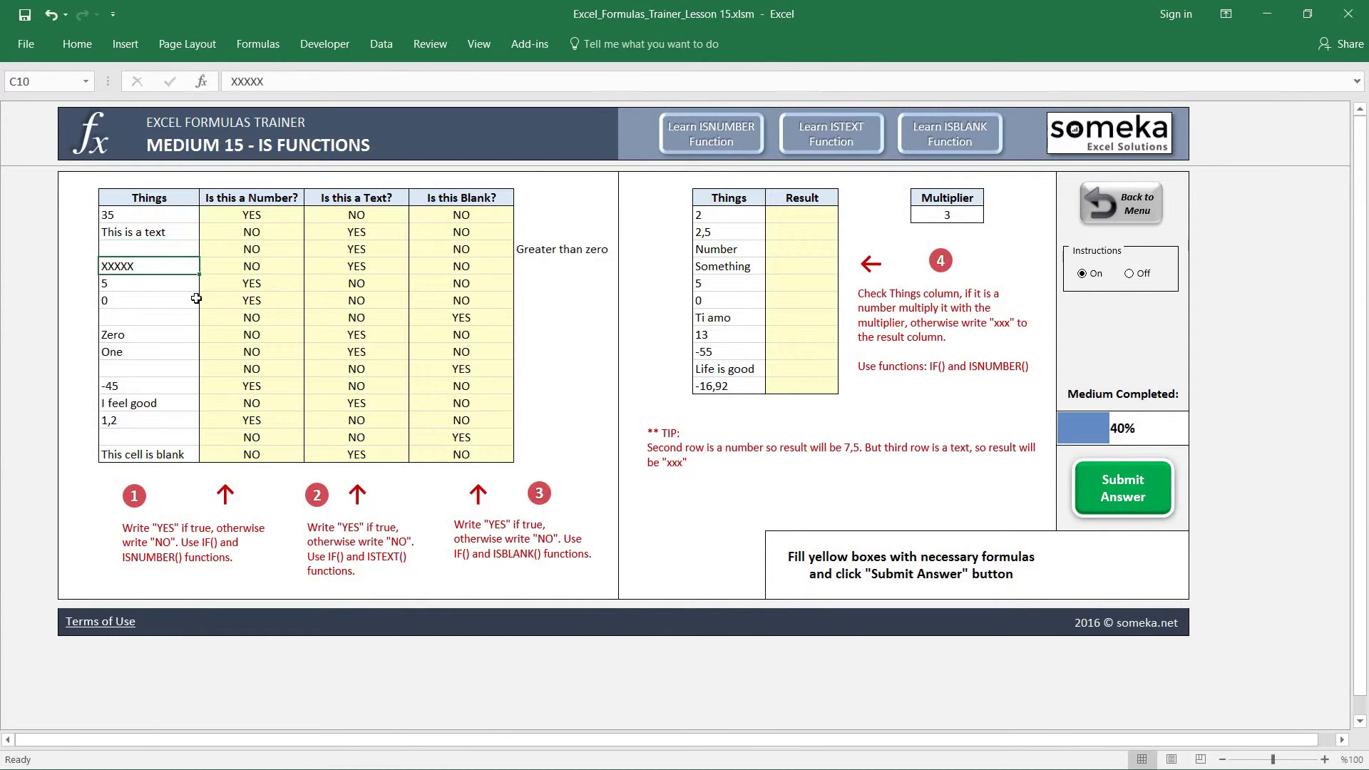
pyautogui.press('Right')
pyautogui.press('Right')
pyautogui.press('Right')
pyautogui.press('Right')
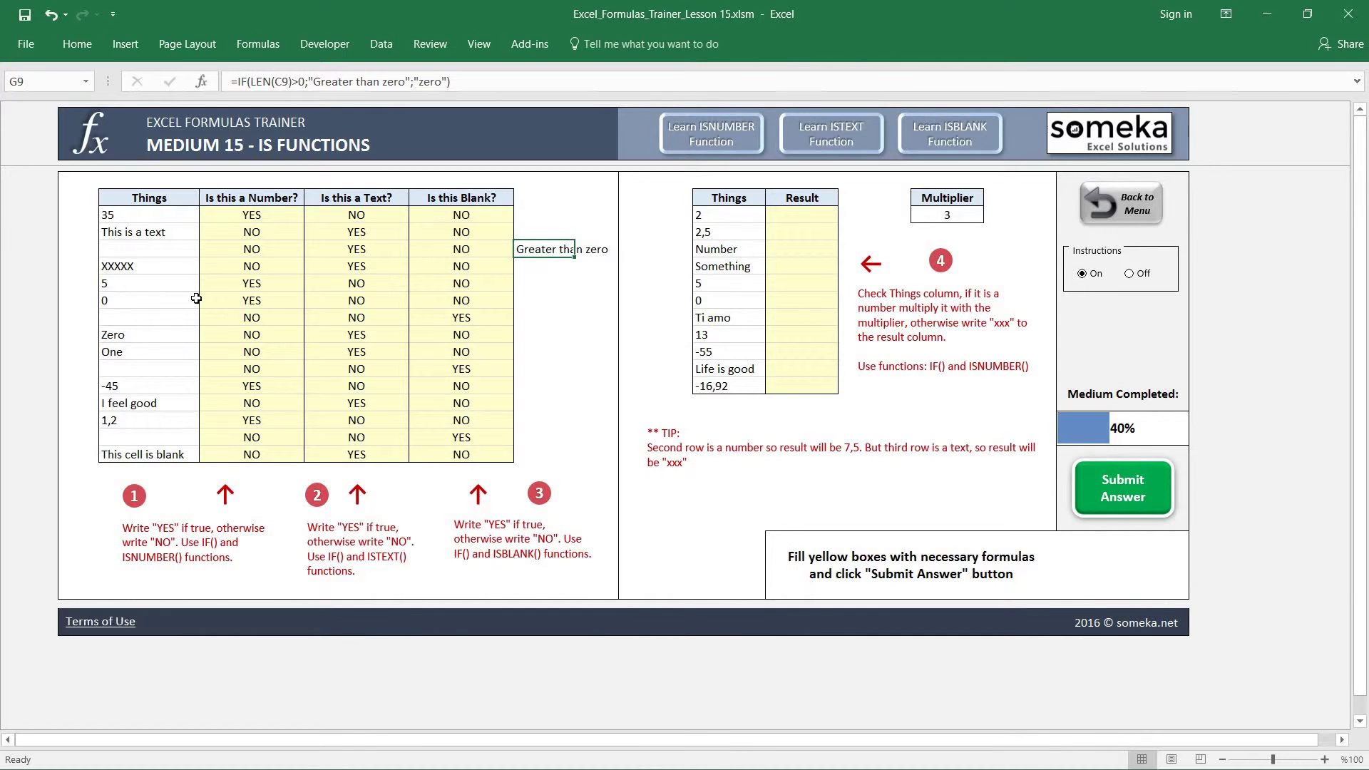
pyautogui.press('Delete')
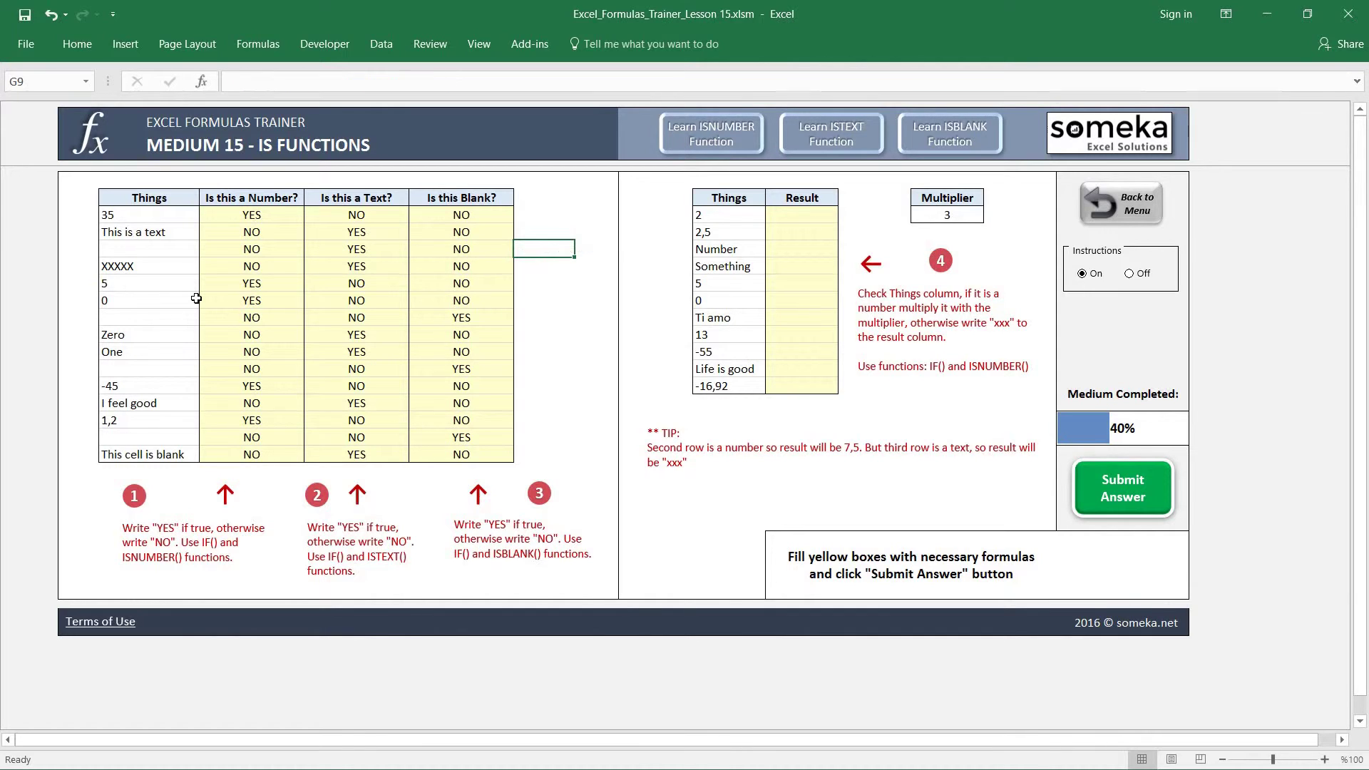
pyautogui.press('Left')
pyautogui.press('Left')
pyautogui.press('Left')
pyautogui.press('Left')
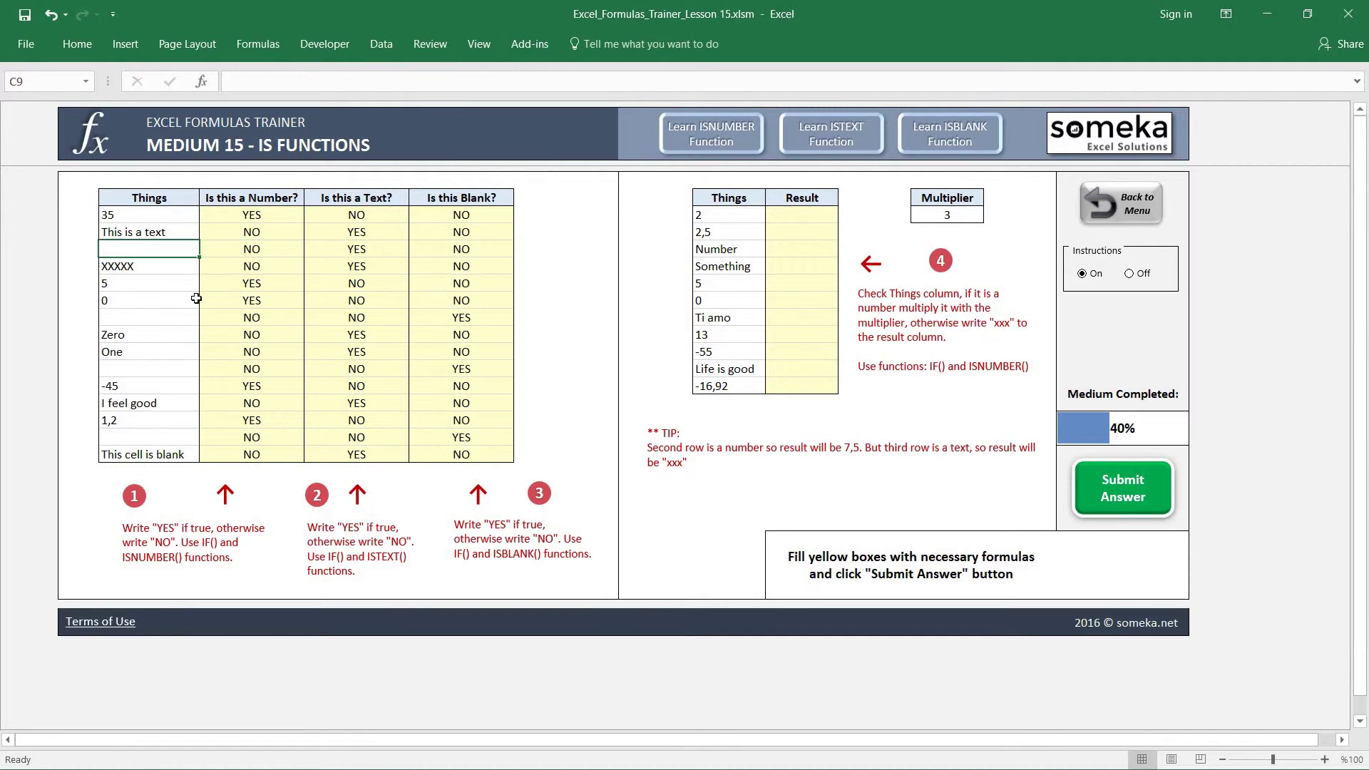
pyautogui.press('Delete')
# - Leave C9 empty, check the Multiplier of 3 in M7, and select Result cell K7
pyautogui.press('Right')
pyautogui.press('Right')
pyautogui.press('Right')
pyautogui.press('Right')
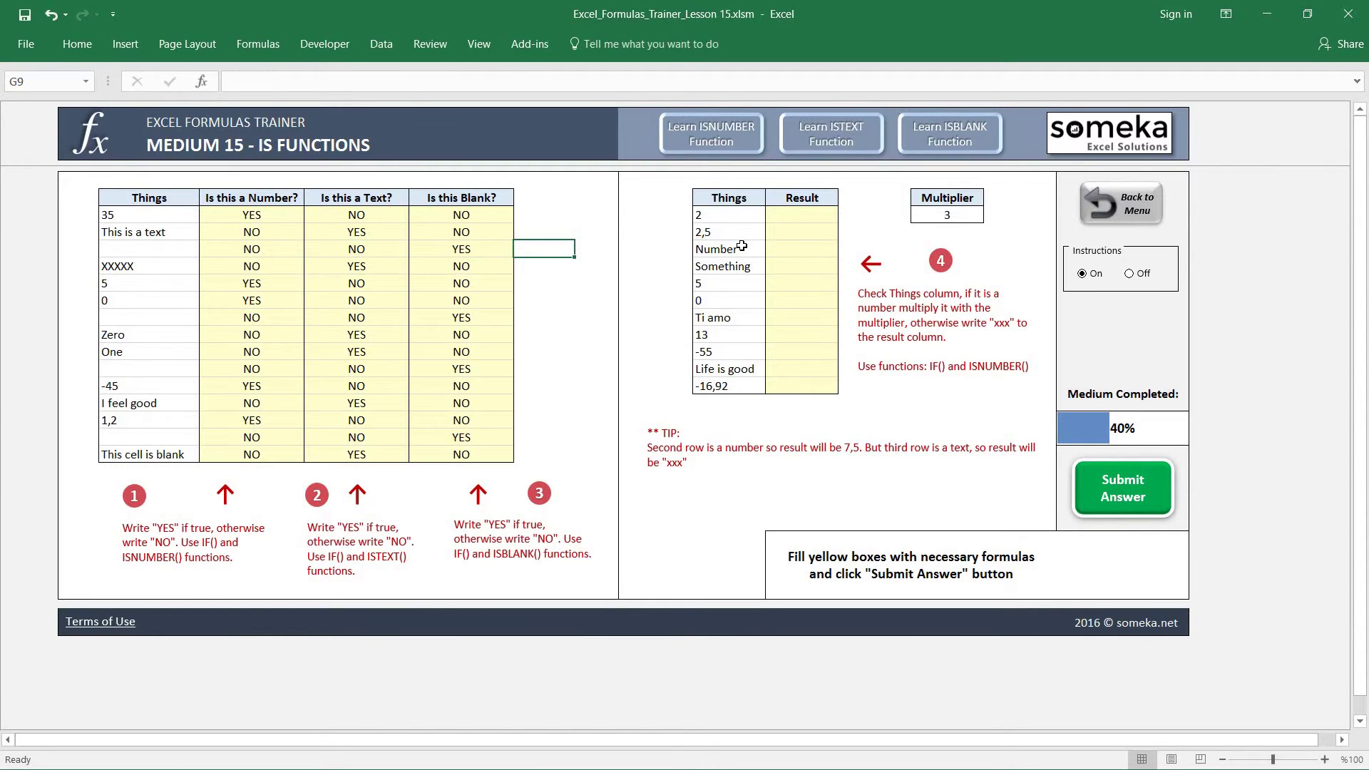
pyautogui.click(962, 213)
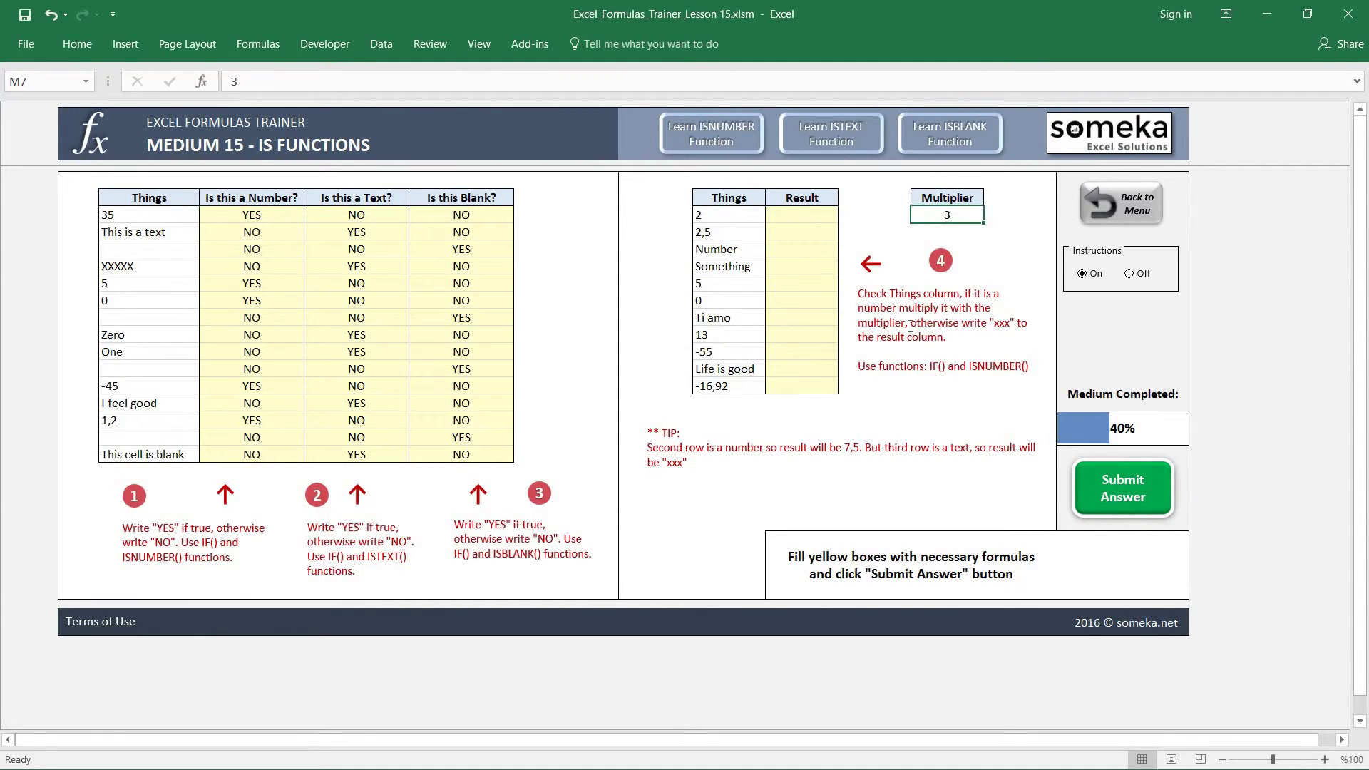
pyautogui.click(799, 215)
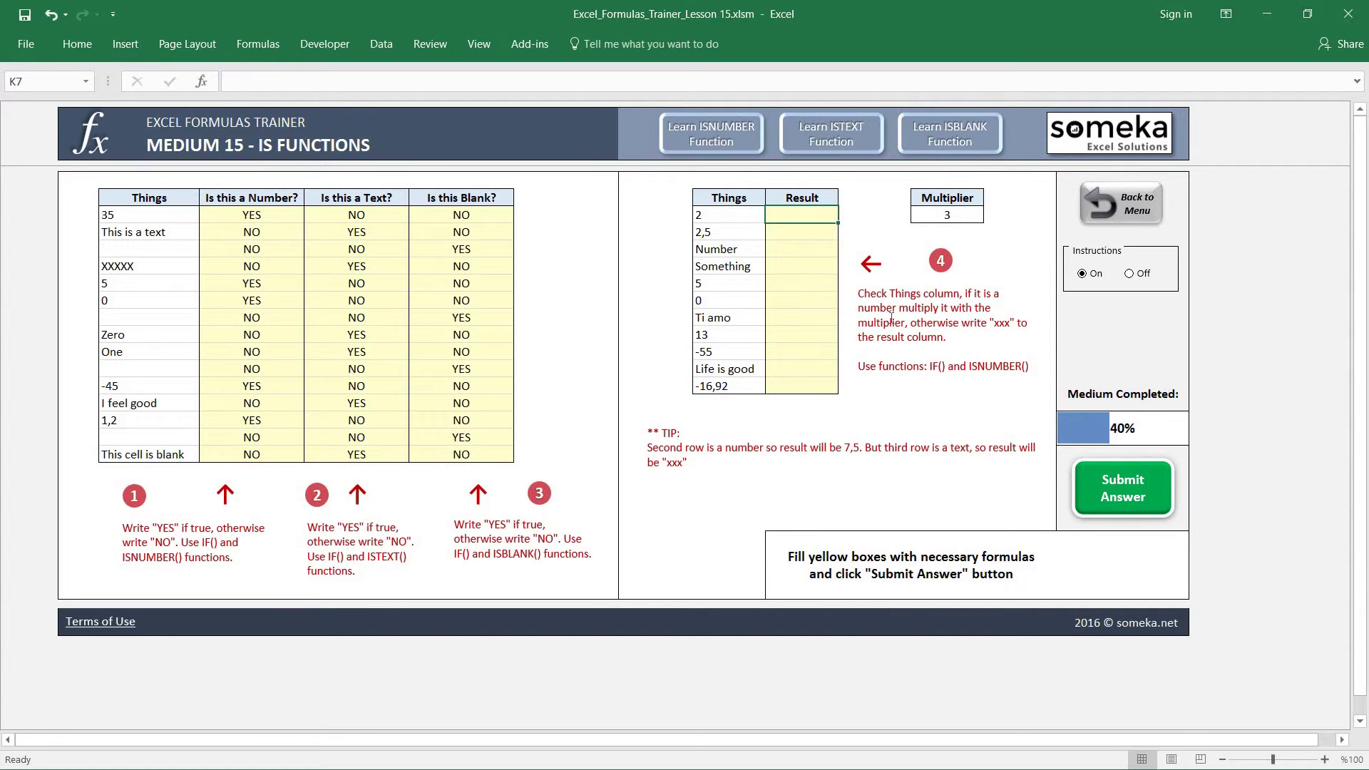
# - Build =IF(ISNUMBER(J7);J7*$M$7;"xxx") in K7 with an absolute Multiplier reference
pyautogui.write('=IF')
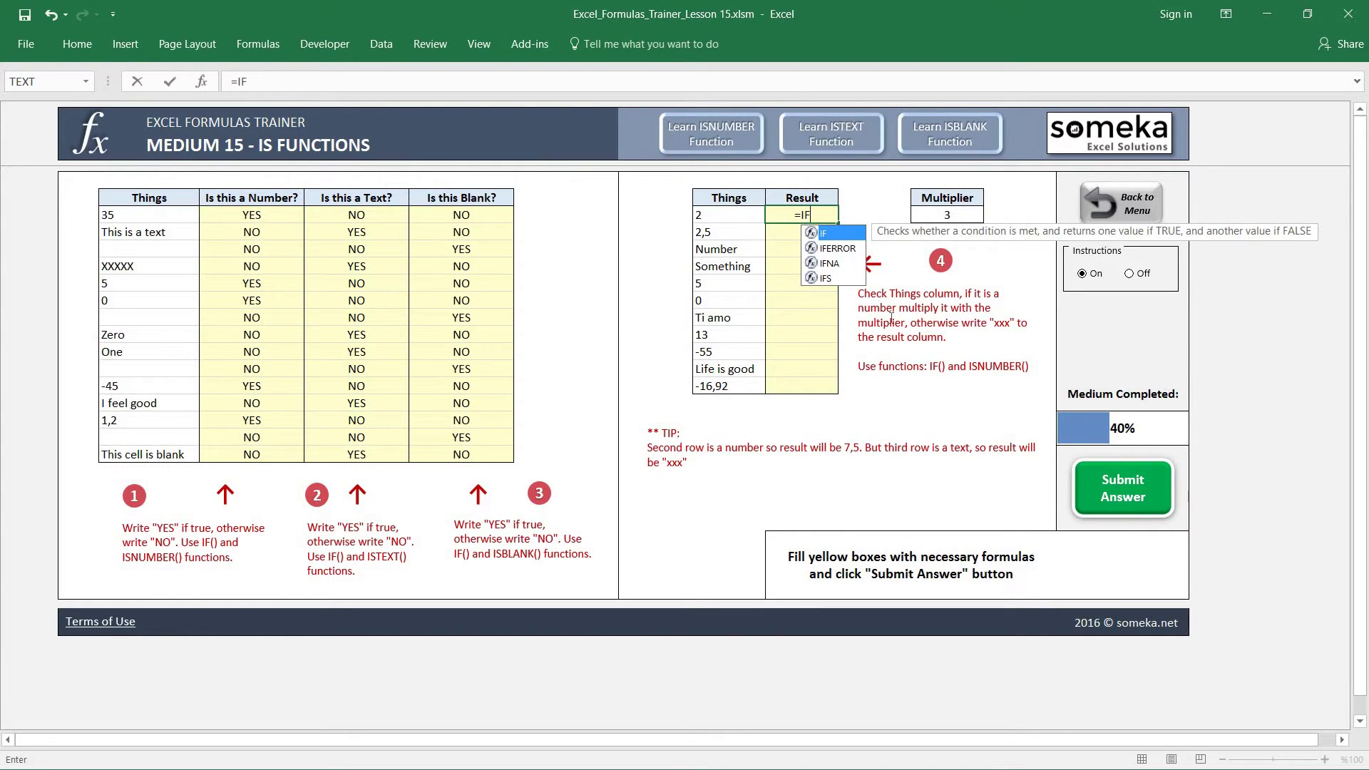
pyautogui.write('(')
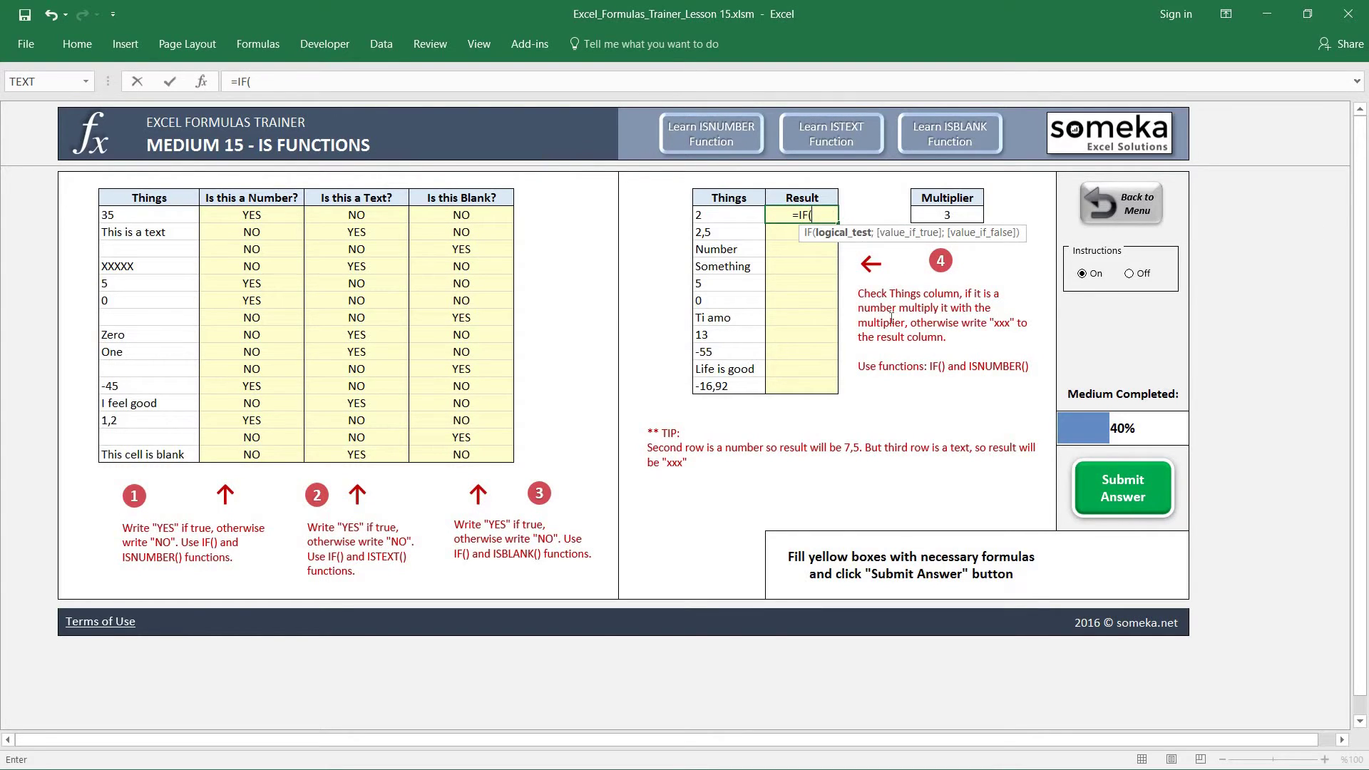
pyautogui.write('ISNUMBER(')
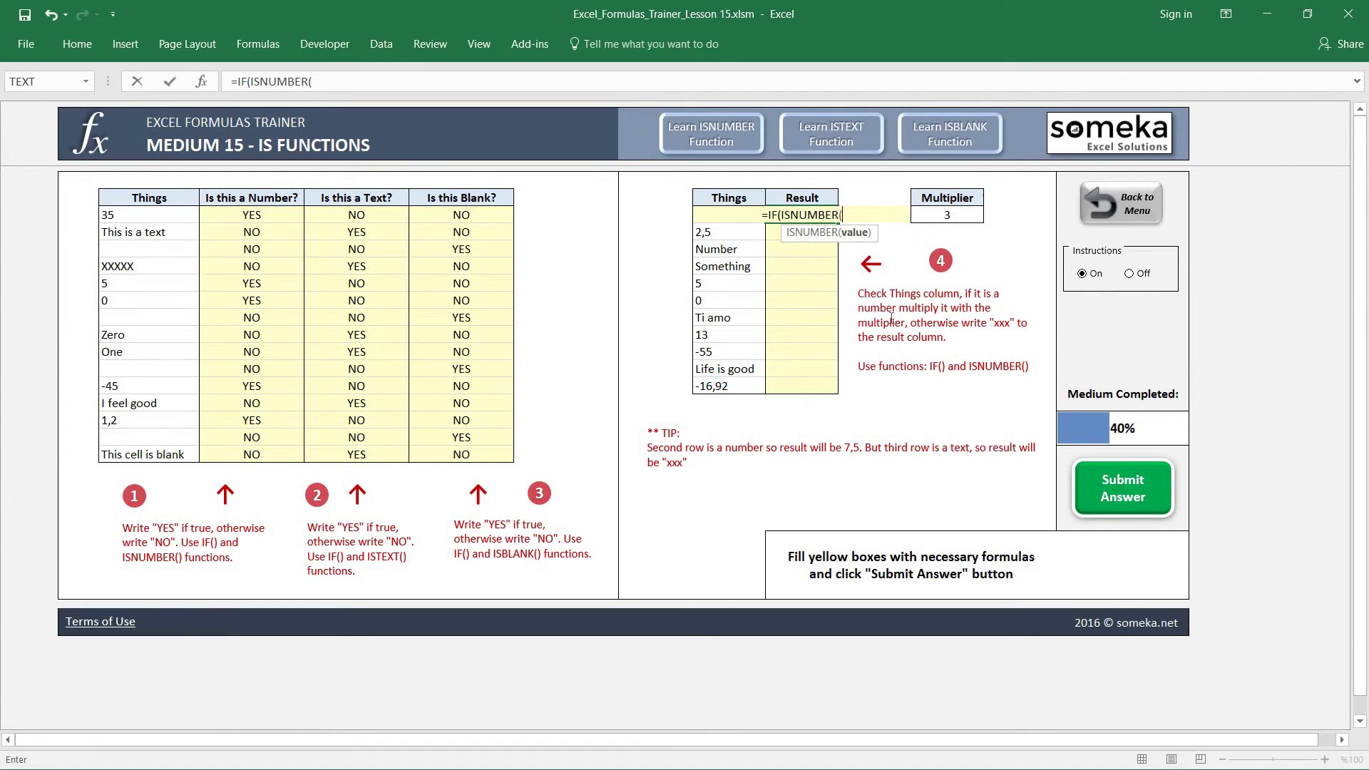
pyautogui.click(721, 232)
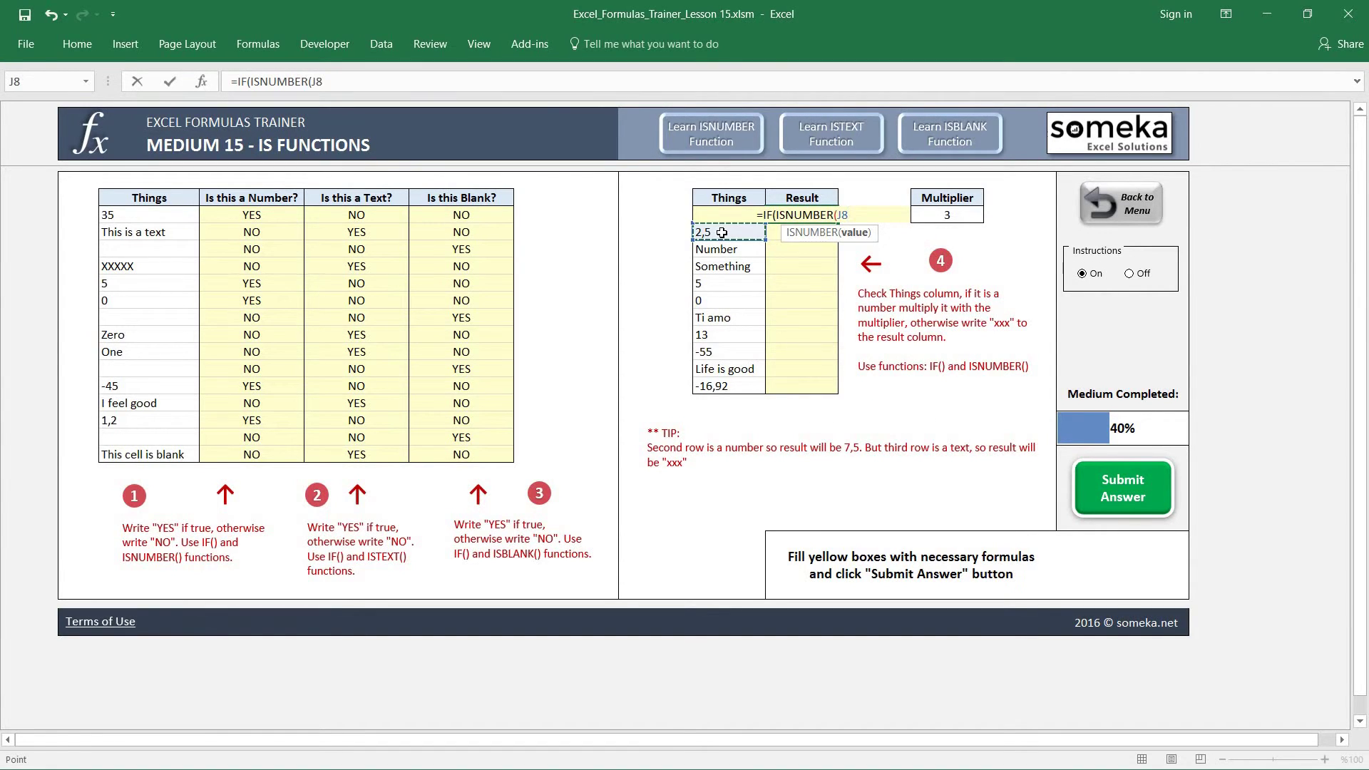
pyautogui.press('Up')
pyautogui.write(')')
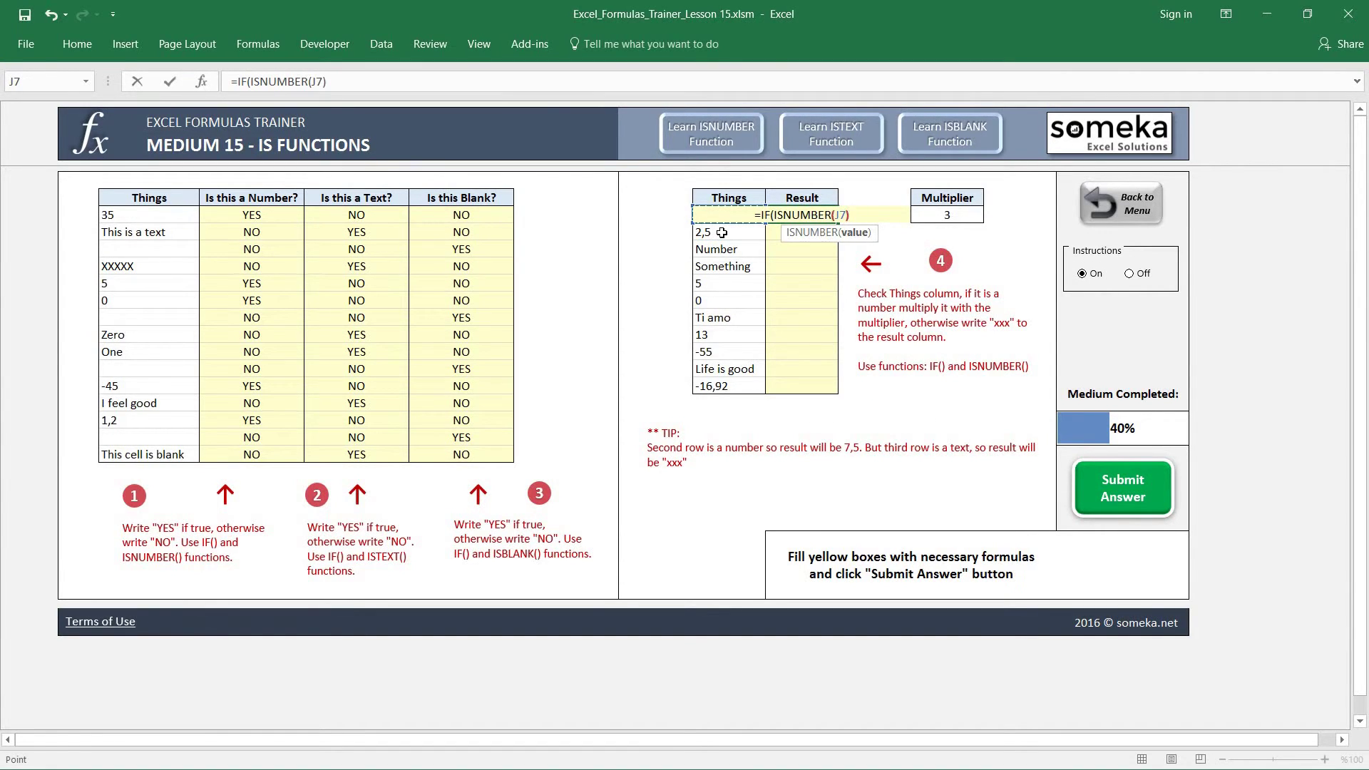
pyautogui.write(';')
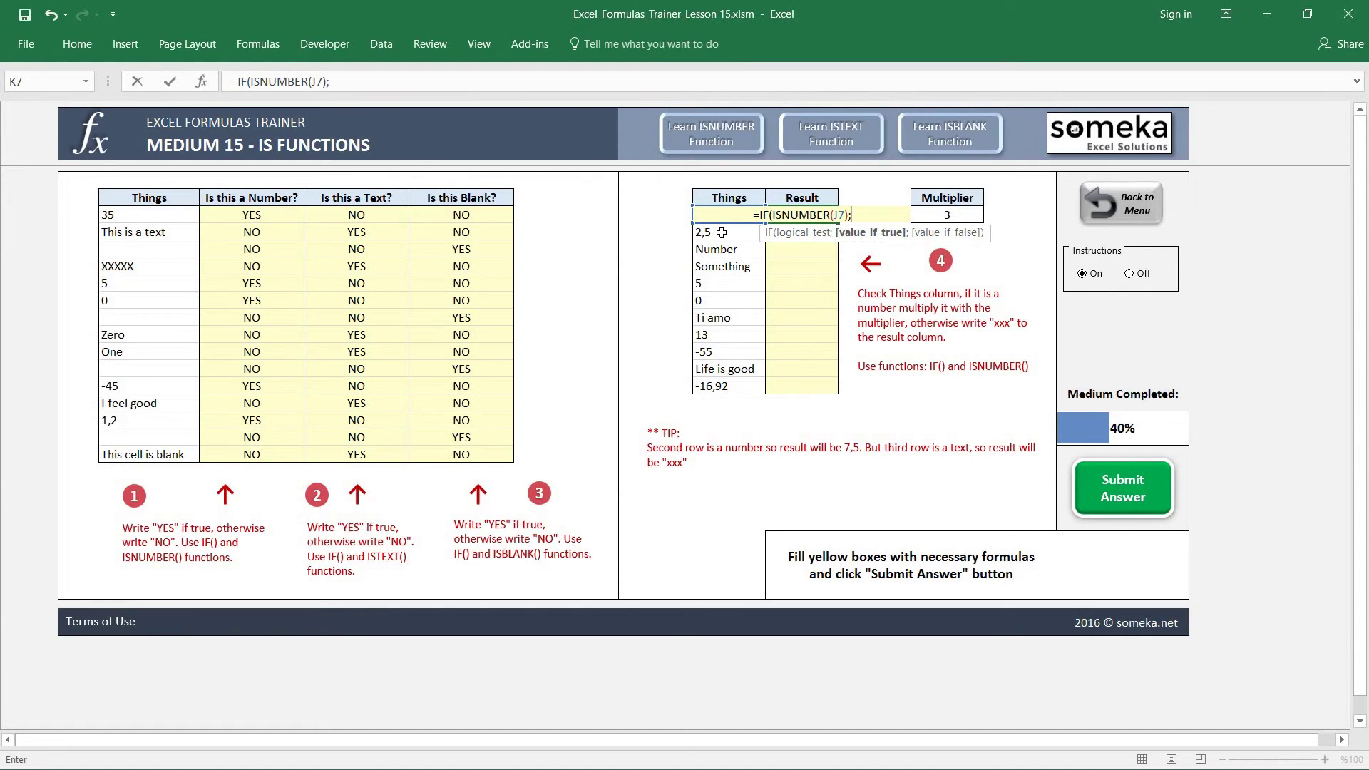
pyautogui.click(690, 218)
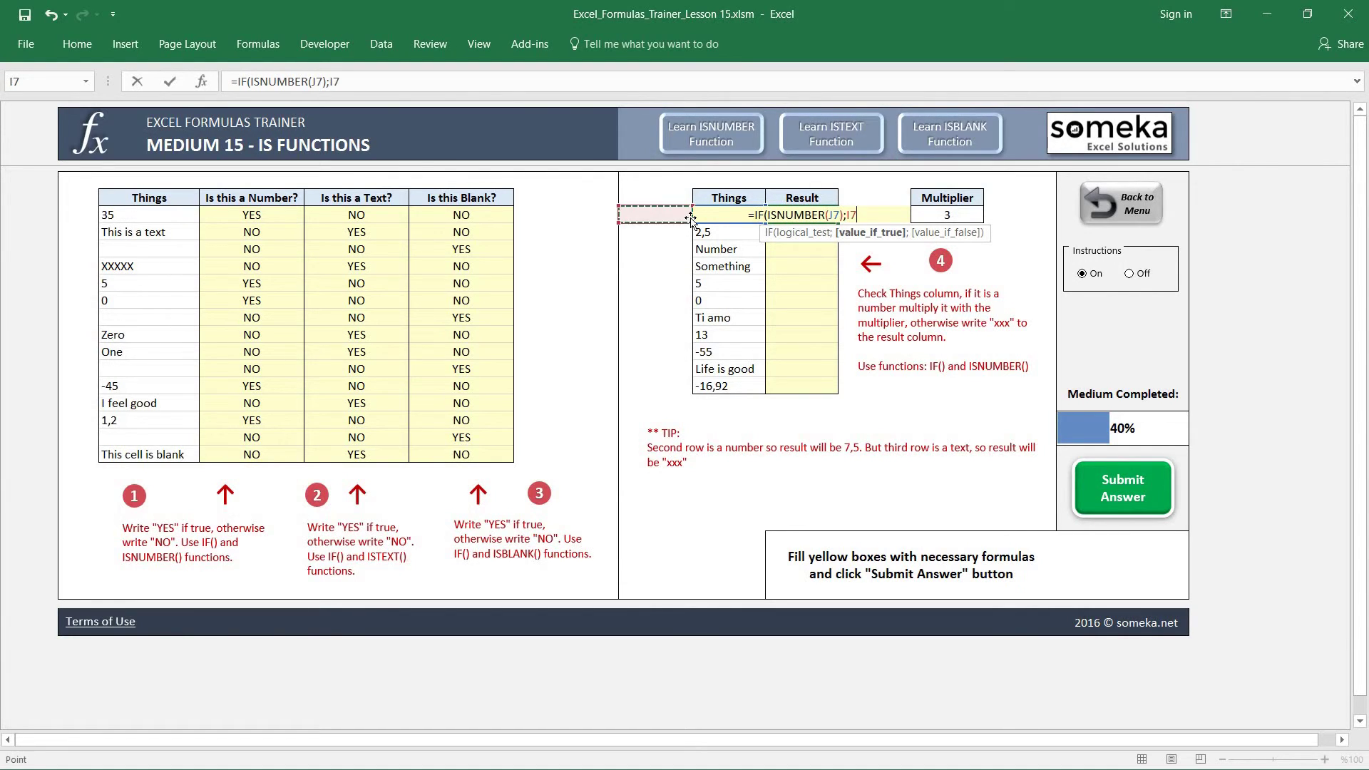
pyautogui.press('Right')
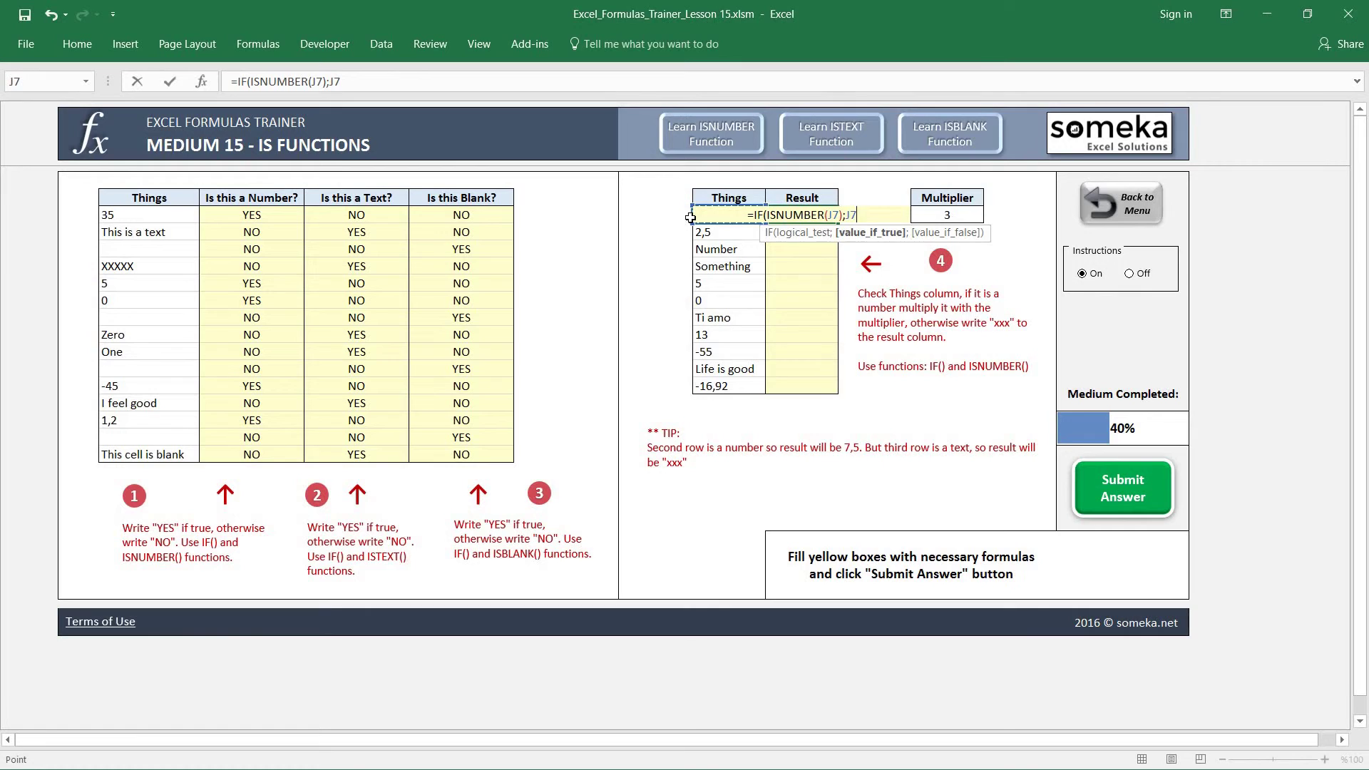
pyautogui.write('*')
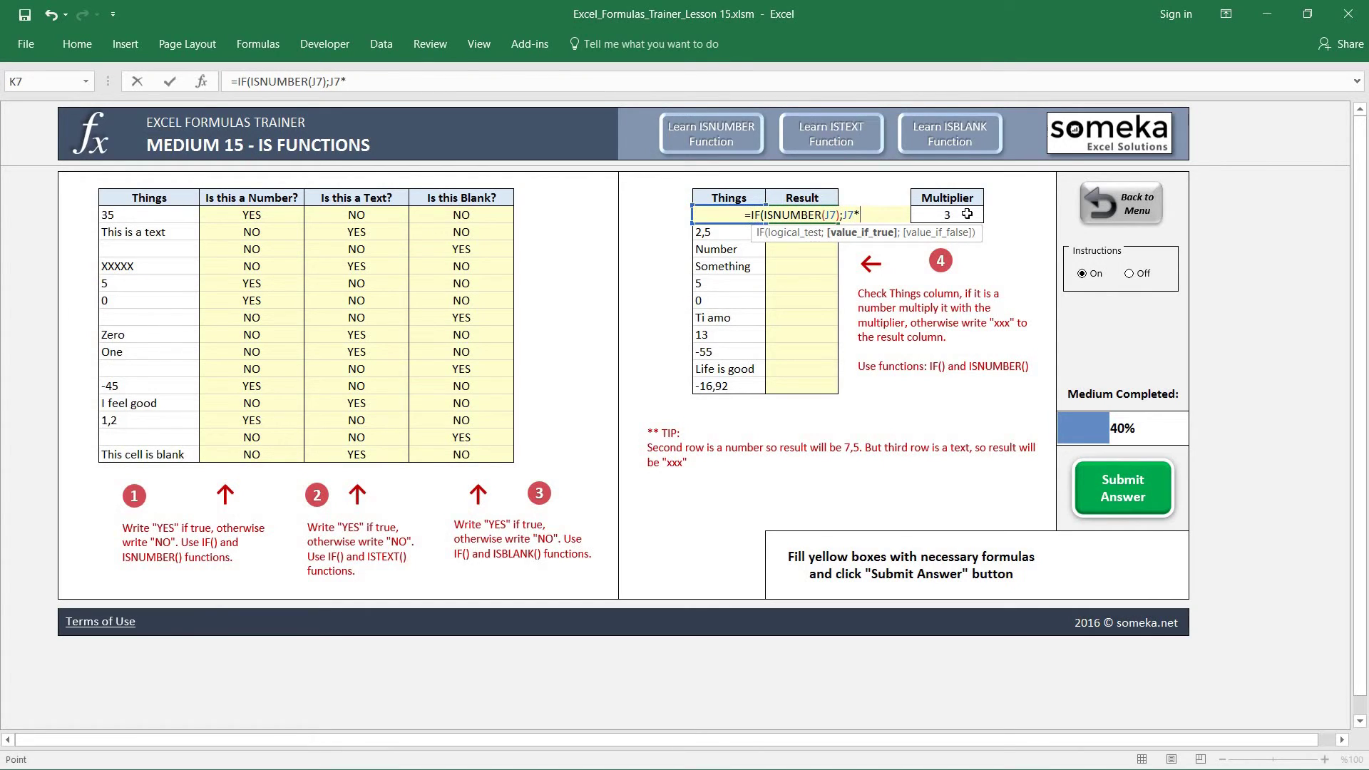
pyautogui.click(967, 214)
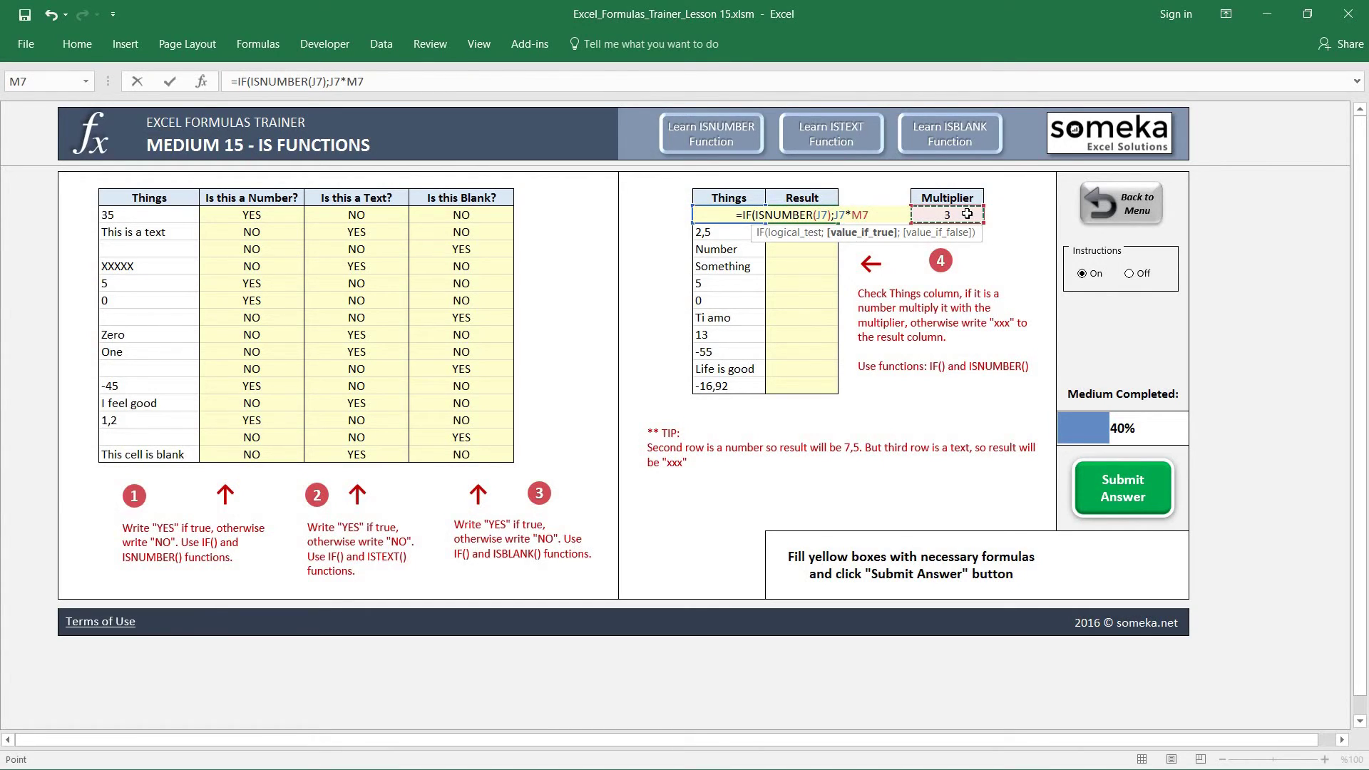
pyautogui.press('F4')
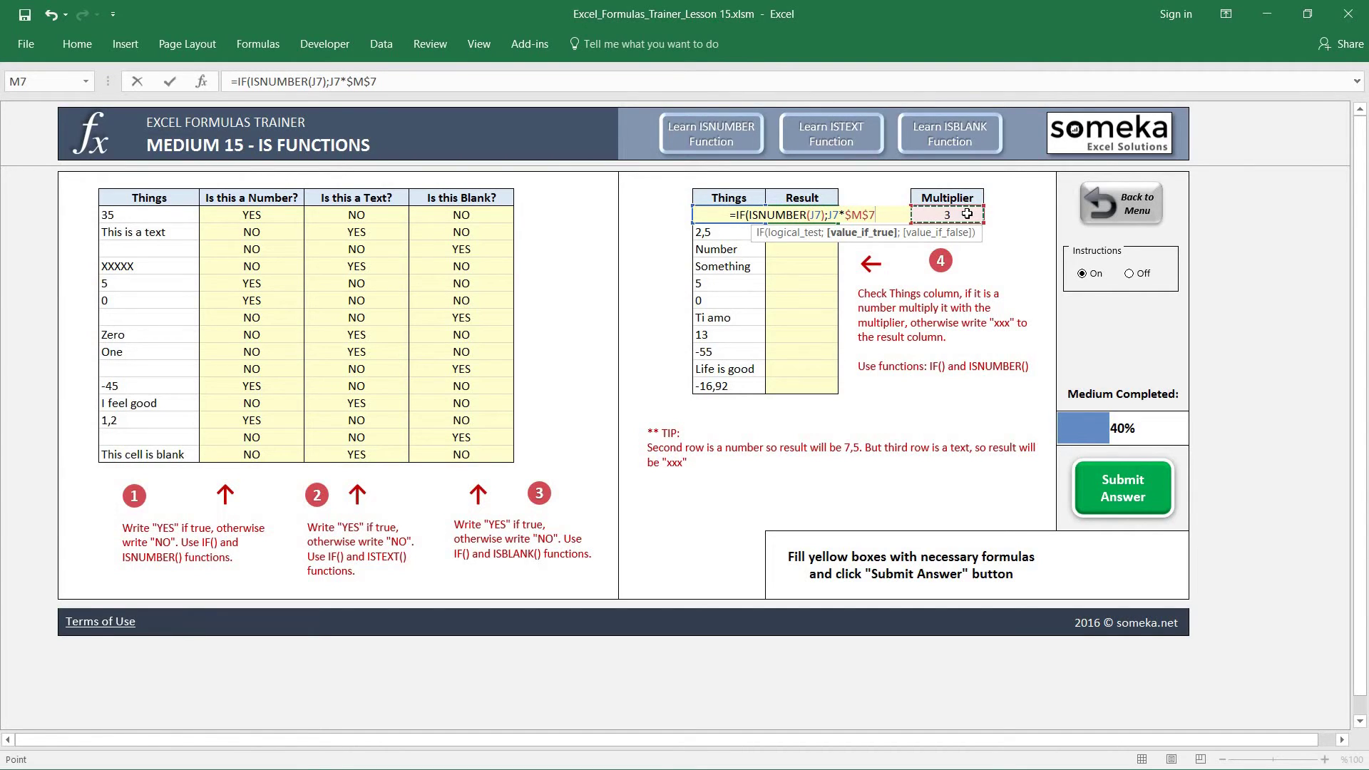
pyautogui.write(';')
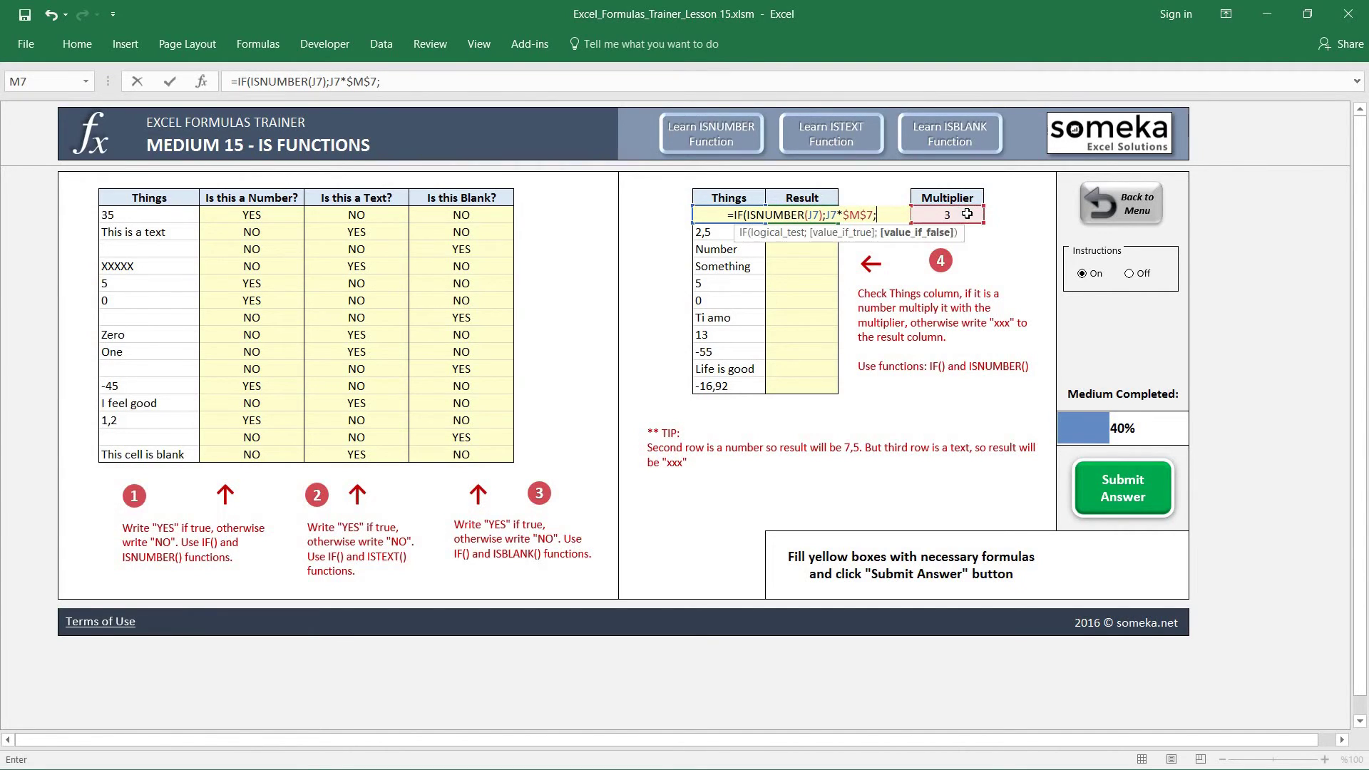
pyautogui.write('"xxx')
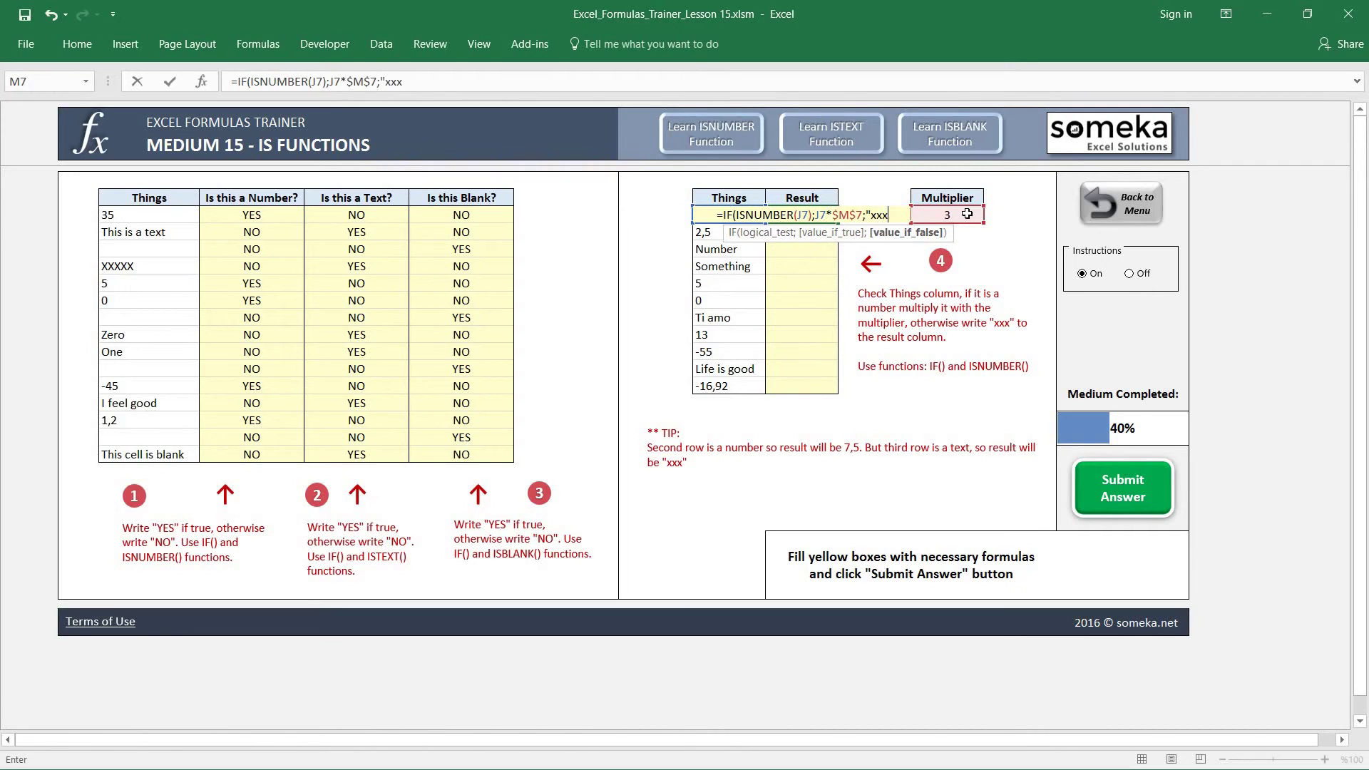
pyautogui.write('")')
# - Commit the K7 formula and paste it as formulas down K7:K17
pyautogui.press('Return')
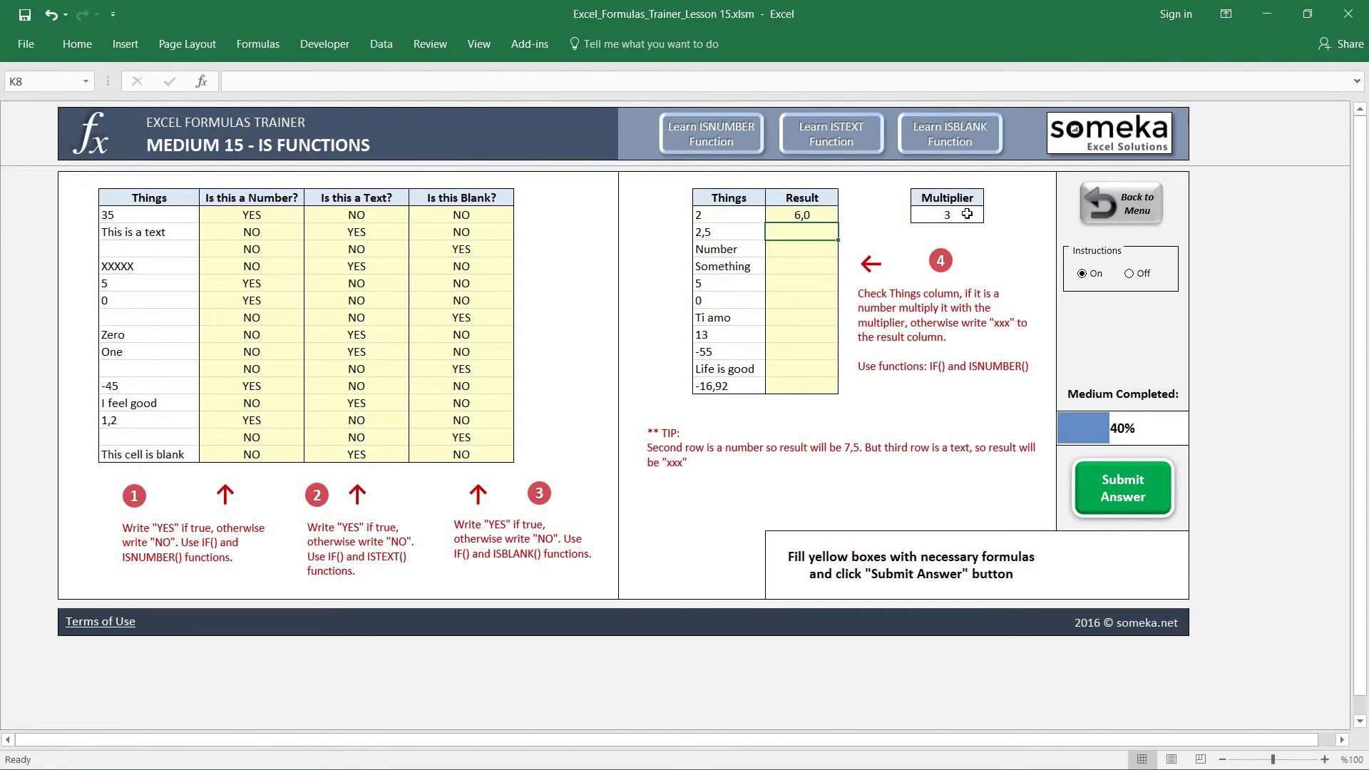
pyautogui.press('Up')
pyautogui.hotkey('ctrl', 'c')
pyautogui.hotkey('shift', 'Down')
pyautogui.hotkey('shift', 'Down')
pyautogui.hotkey('shift', 'Down')
pyautogui.hotkey('shift', 'Down')
pyautogui.hotkey('shift', 'Down')
pyautogui.hotkey('shift', 'Down')
pyautogui.hotkey('shift', 'Down')
pyautogui.hotkey('shift', 'Down')
pyautogui.hotkey('shift', 'Down')
pyautogui.hotkey('shift', 'Down')
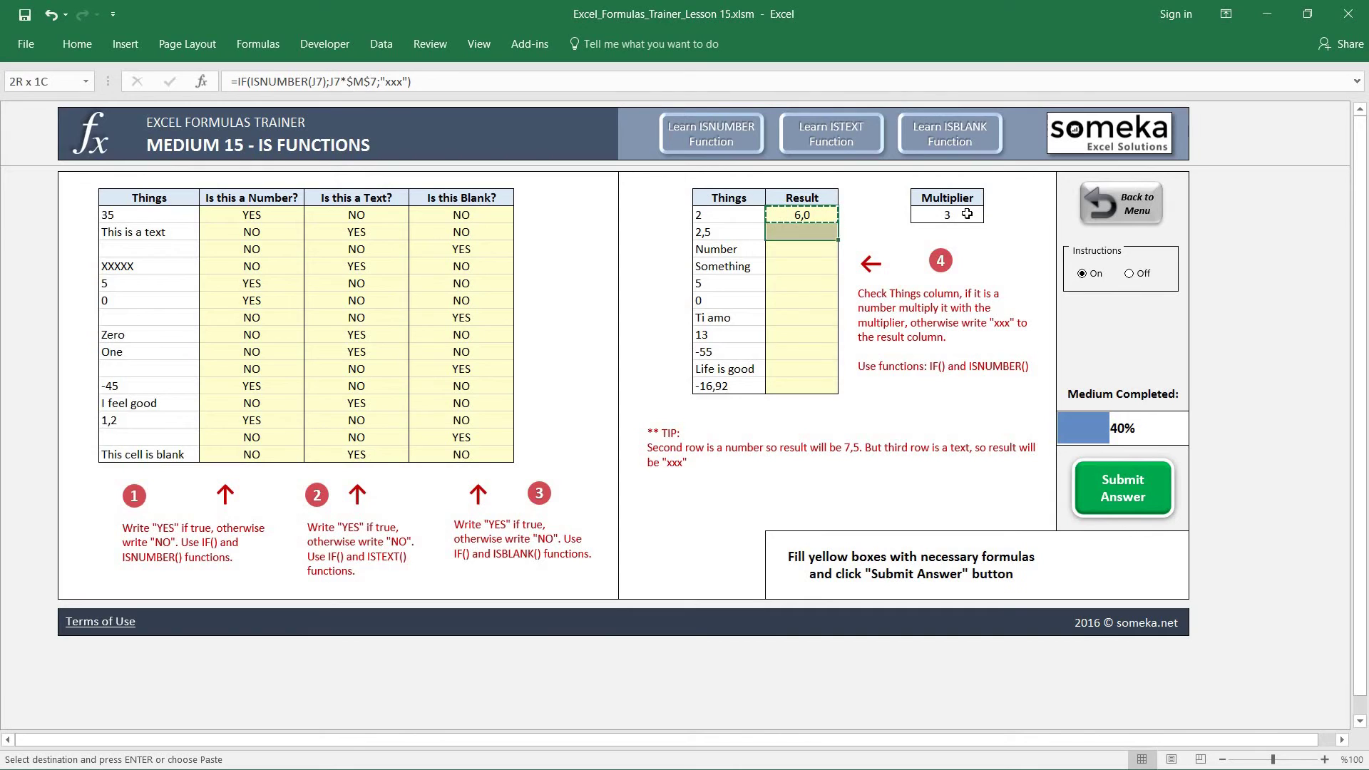
pyautogui.hotkey('ctrl', 'alt', 'v')
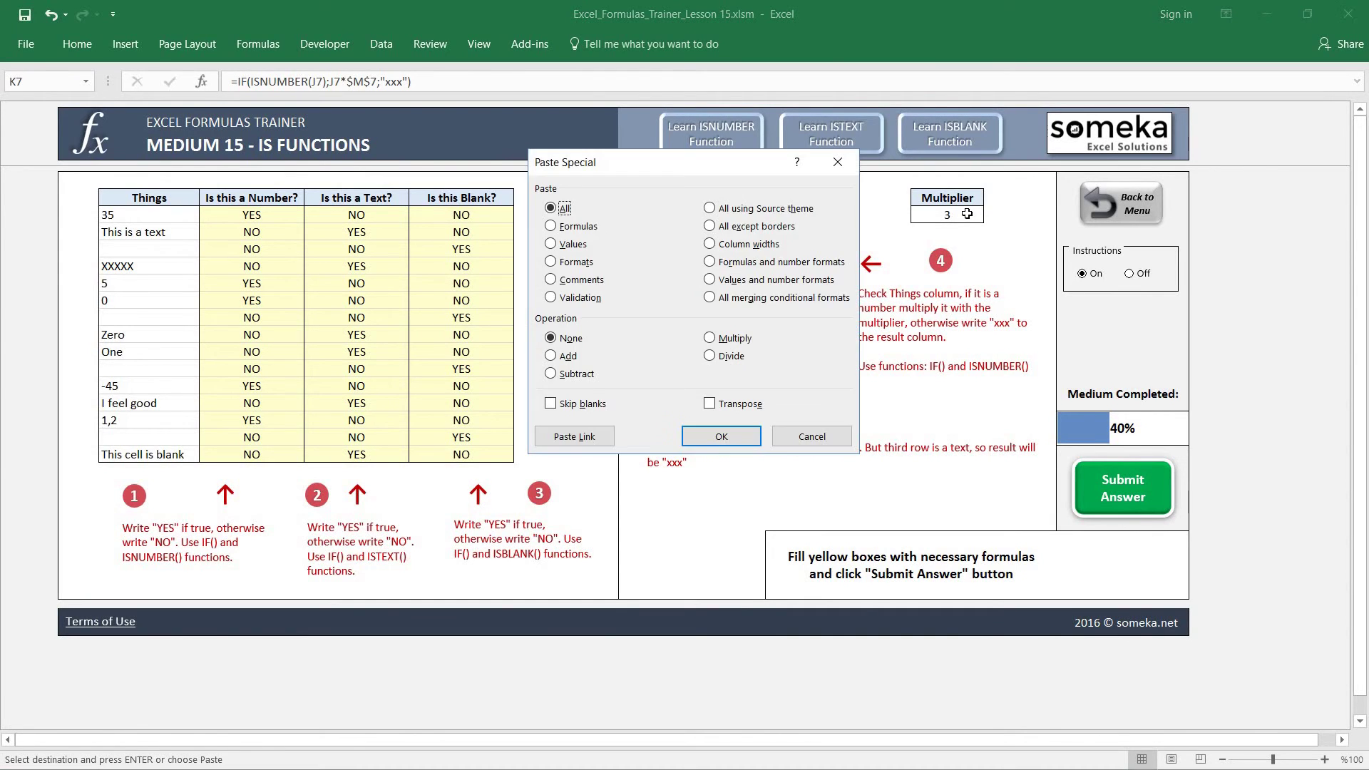
pyautogui.press('f')
pyautogui.press('Return')
pyautogui.press('Down')
pyautogui.press('Escape')
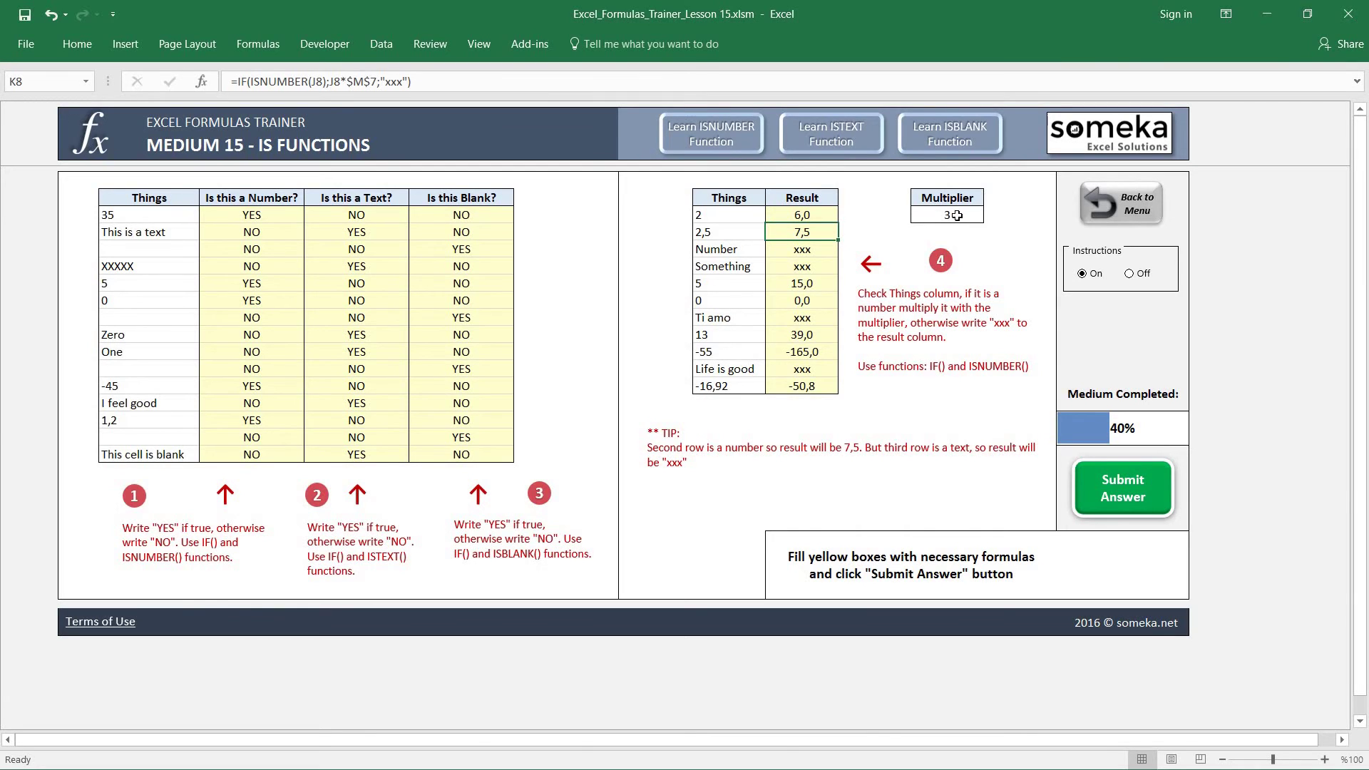
# - Check the copied results in K9, K10 and K11, then submit the answers
pyautogui.click(813, 249)
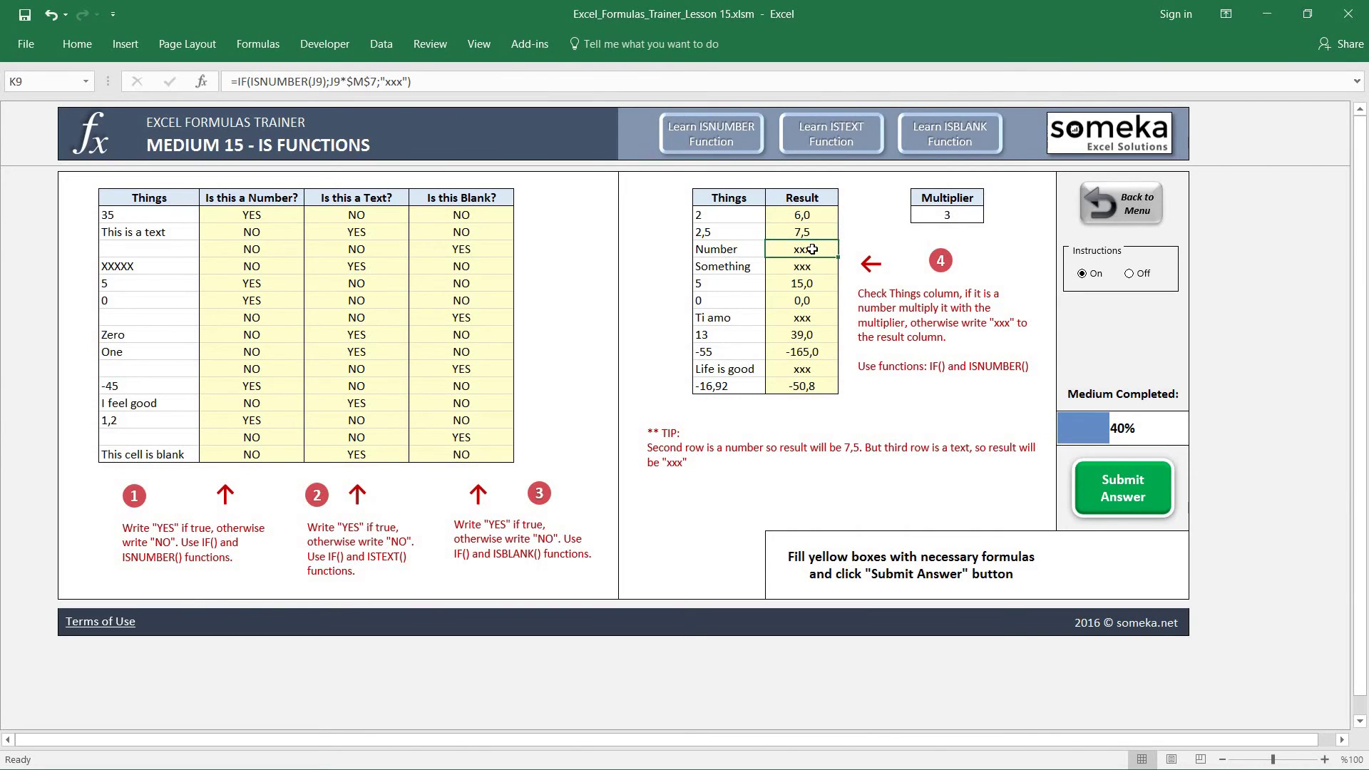
pyautogui.click(811, 266)
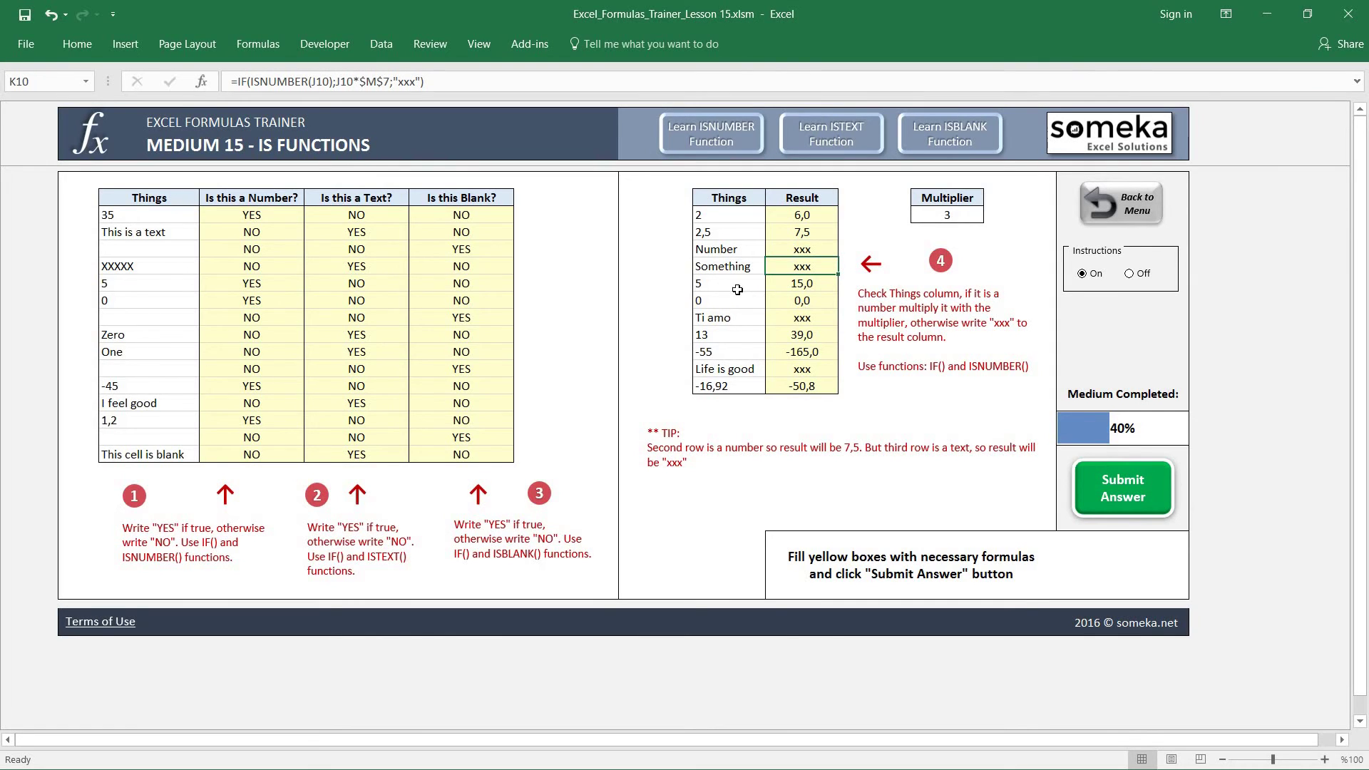
pyautogui.click(811, 284)
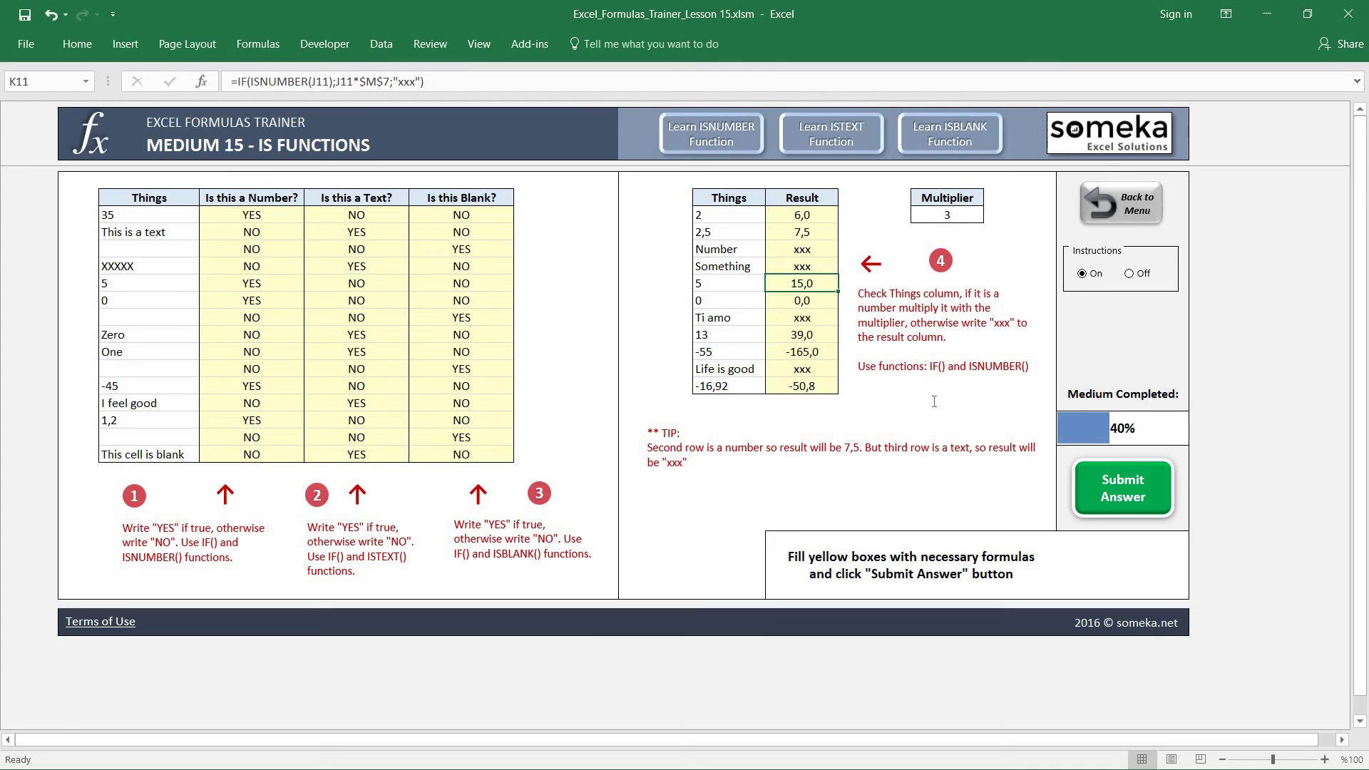
pyautogui.click(1125, 487)
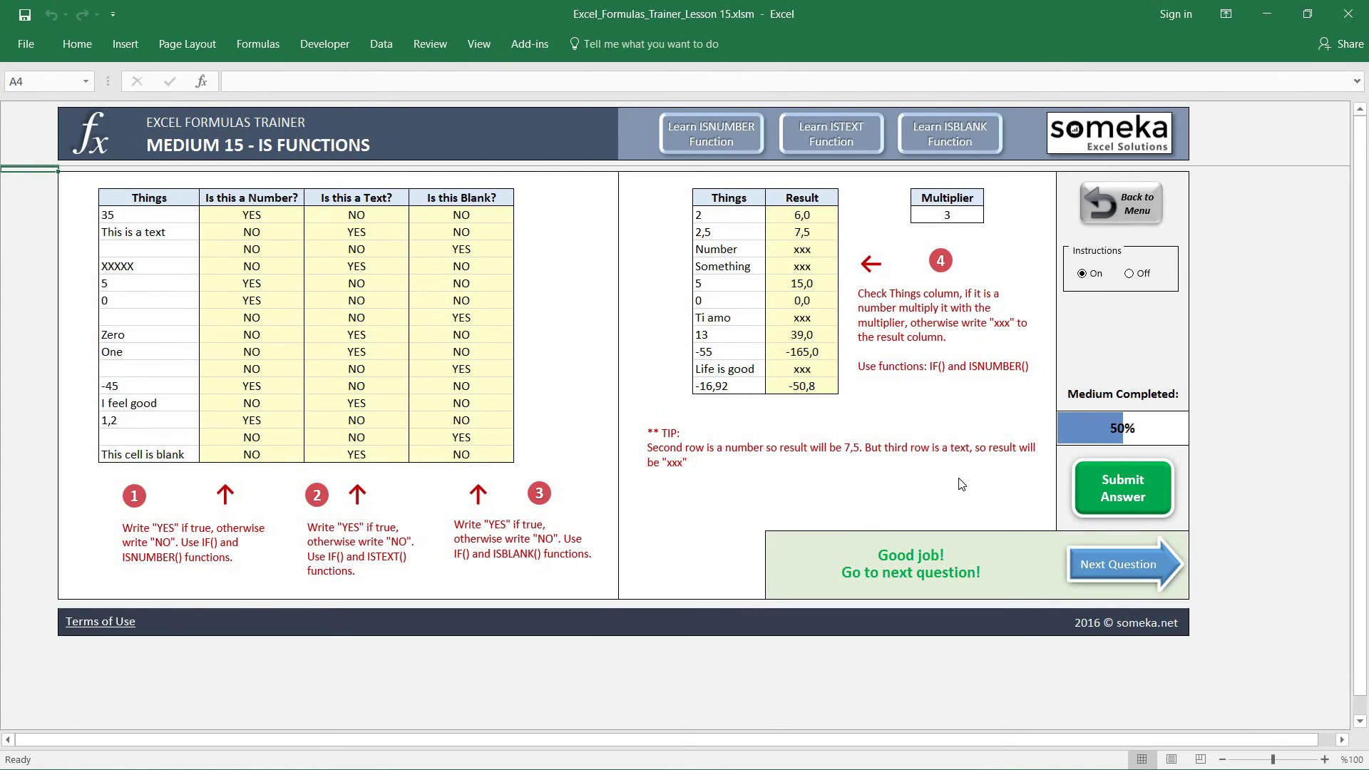